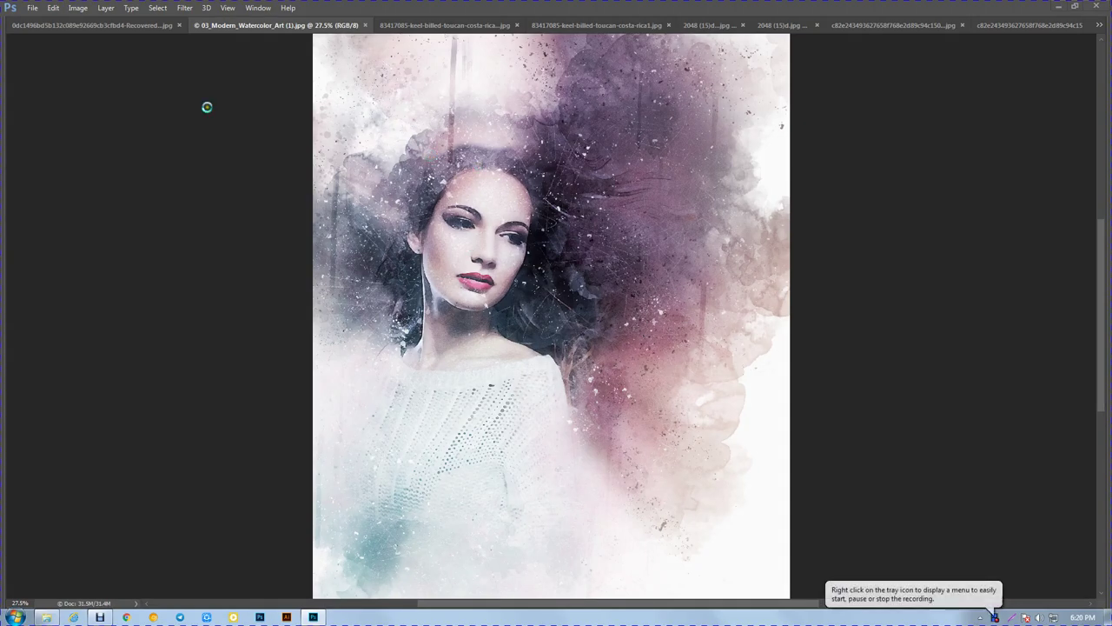
Step: Compare the original portrait with its watercolor version, zooming and panning over the painting
left_click(112, 26)
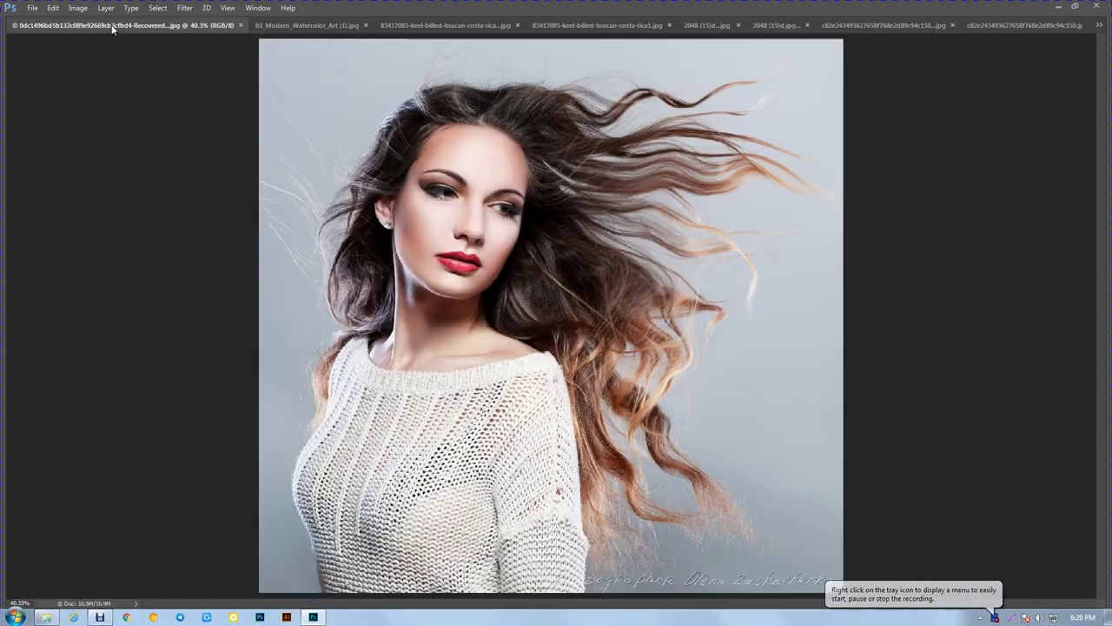
left_click(301, 27)
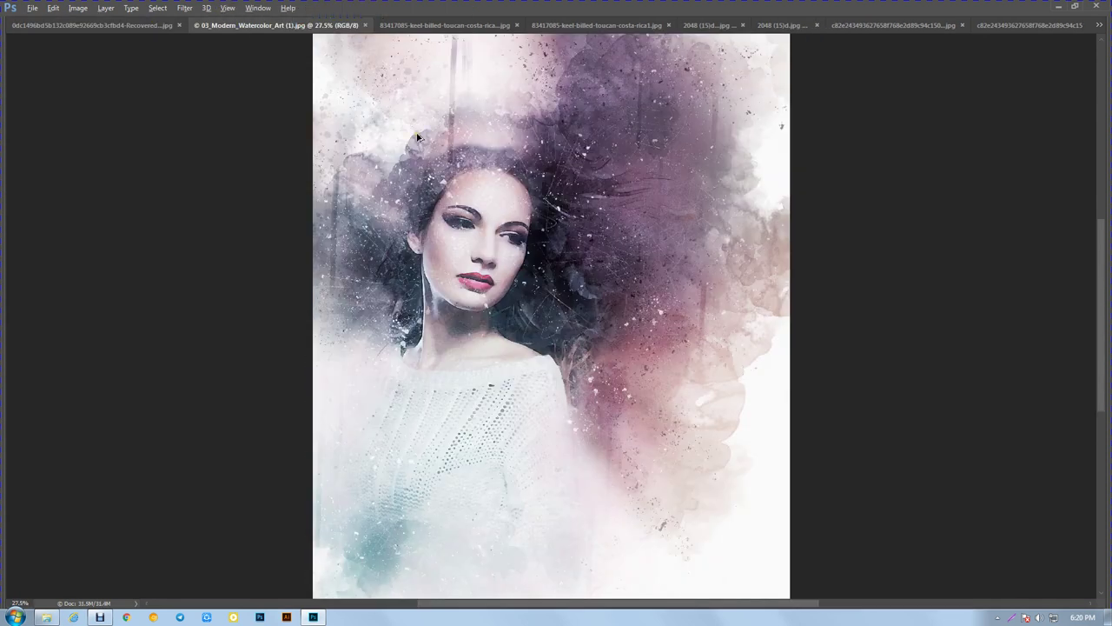
key("ctrl+minus")
key("ctrl+minus")
left_click_drag(478, 202, 591, 218)
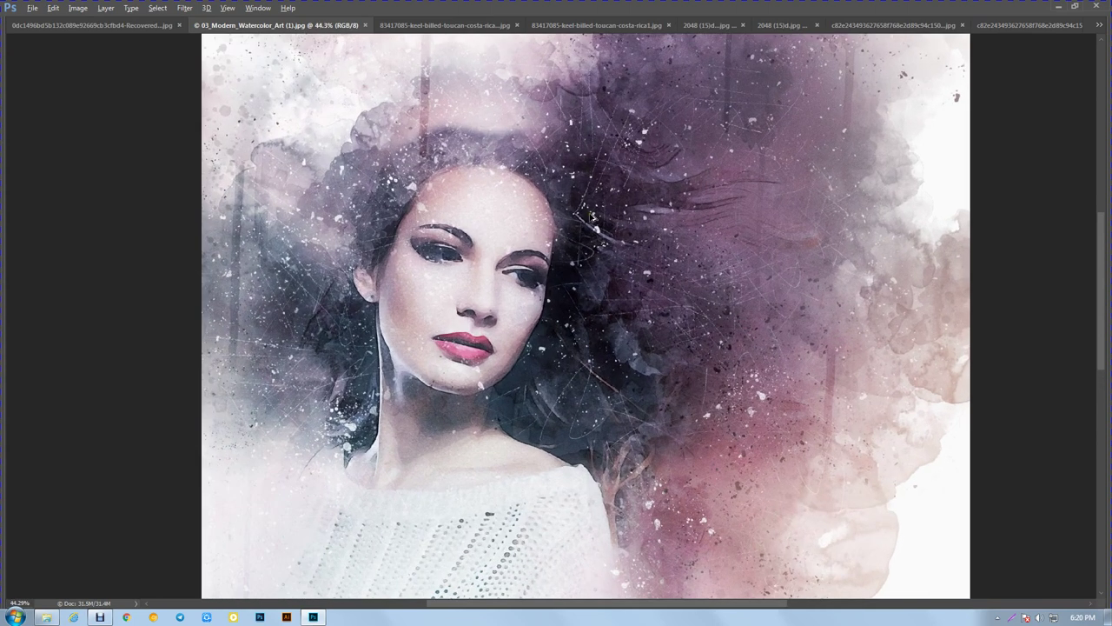
left_click_drag(591, 217, 549, 262)
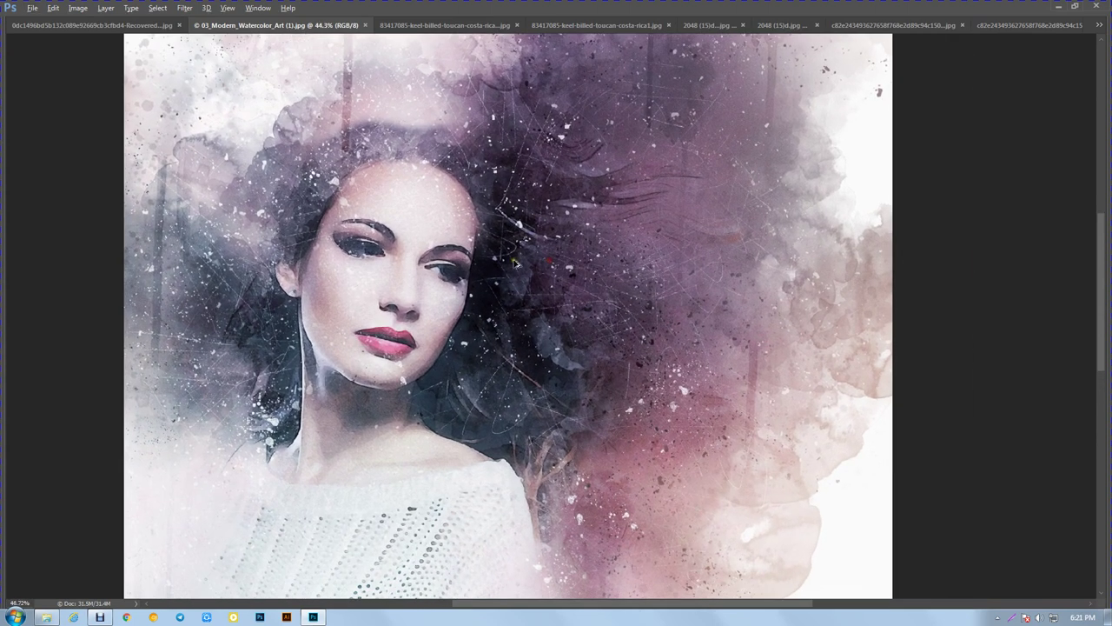
scroll(515, 262, "up", 1)
scroll(515, 263, "up", 1)
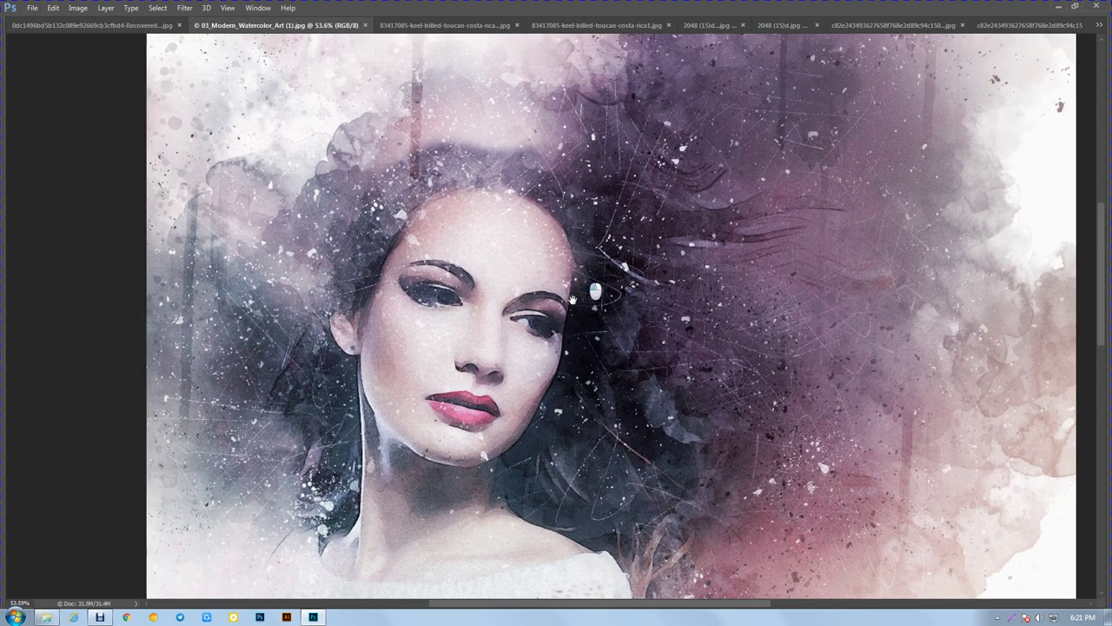
mouse_move(515, 262)
left_mouse_down()
mouse_move(563, 259)
mouse_move(467, 107)
mouse_move(599, 384)
mouse_move(590, 324)
left_mouse_up()
scroll(539, 184, "down", 5)
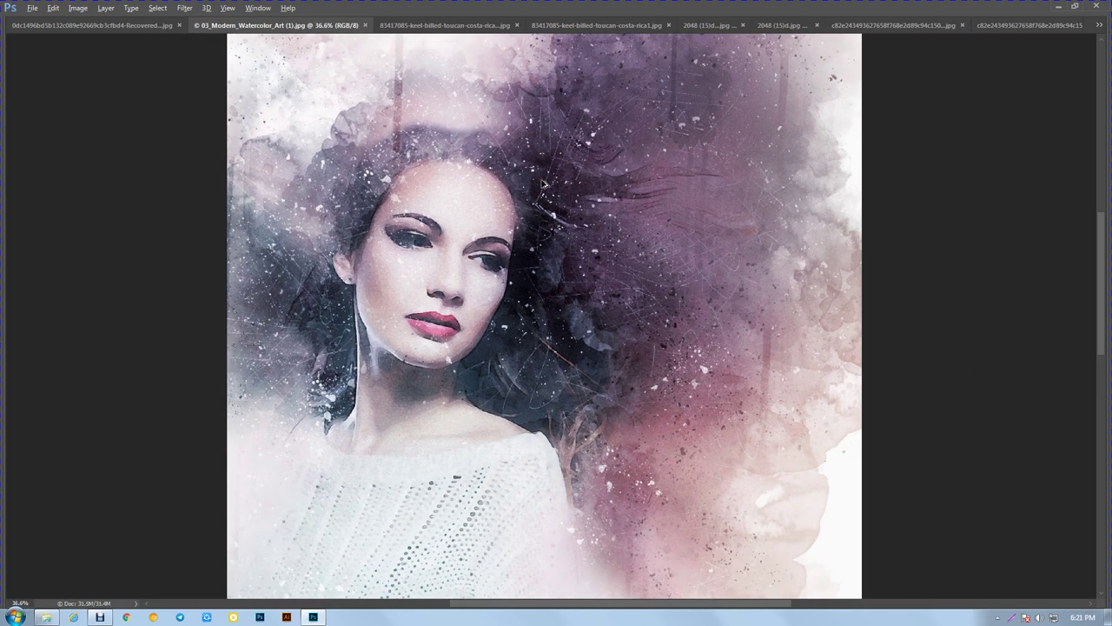
Step: Compare the original toucan photo with its watercolor version, zooming in and out
left_click(429, 24)
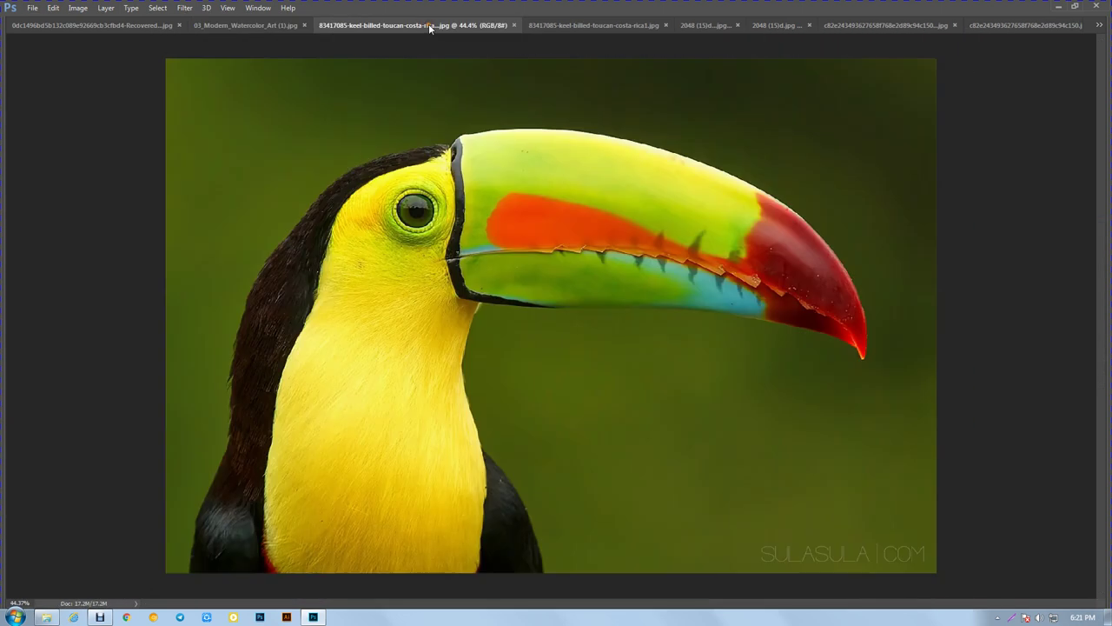
left_click(602, 26)
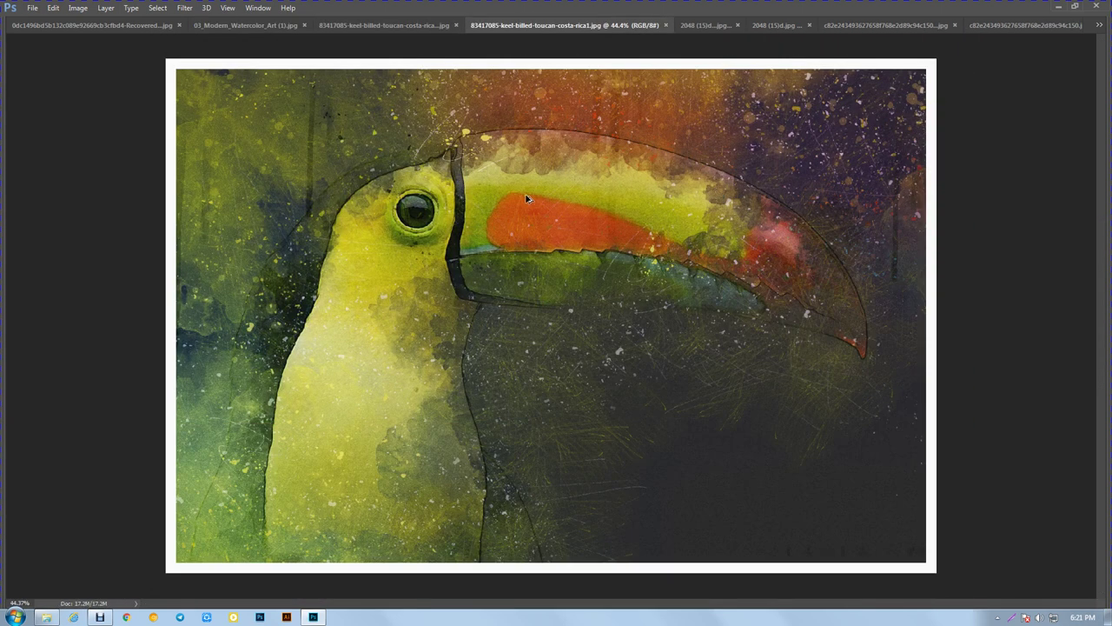
scroll(551, 282, "up", 1)
scroll(551, 281, "up", 1)
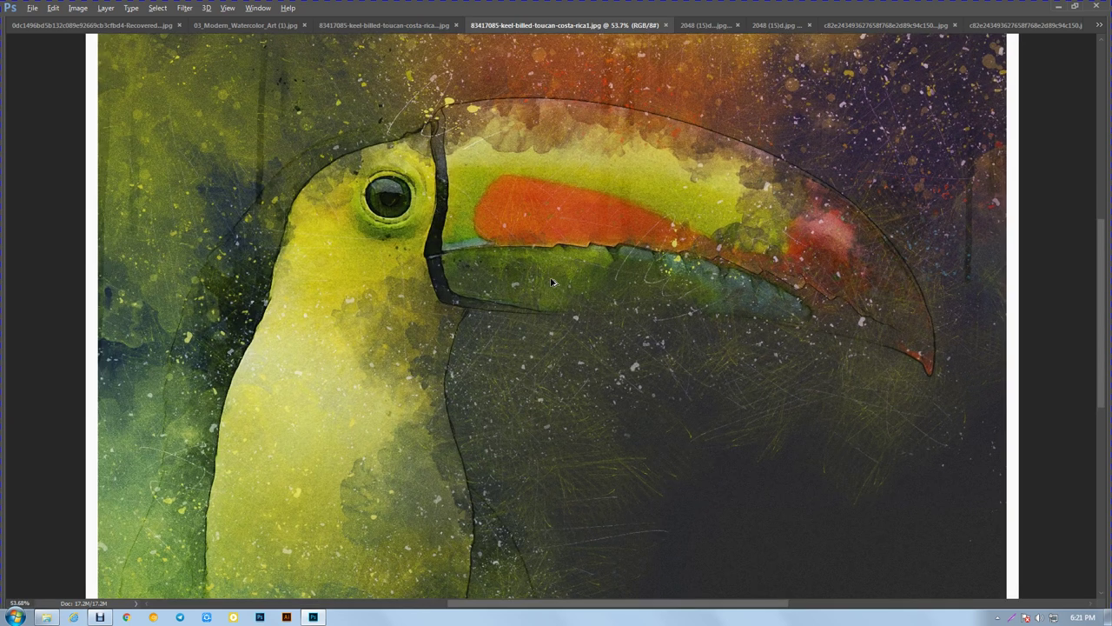
scroll(551, 281, "up", 1)
scroll(550, 281, "up", 1)
scroll(551, 282, "down", 1)
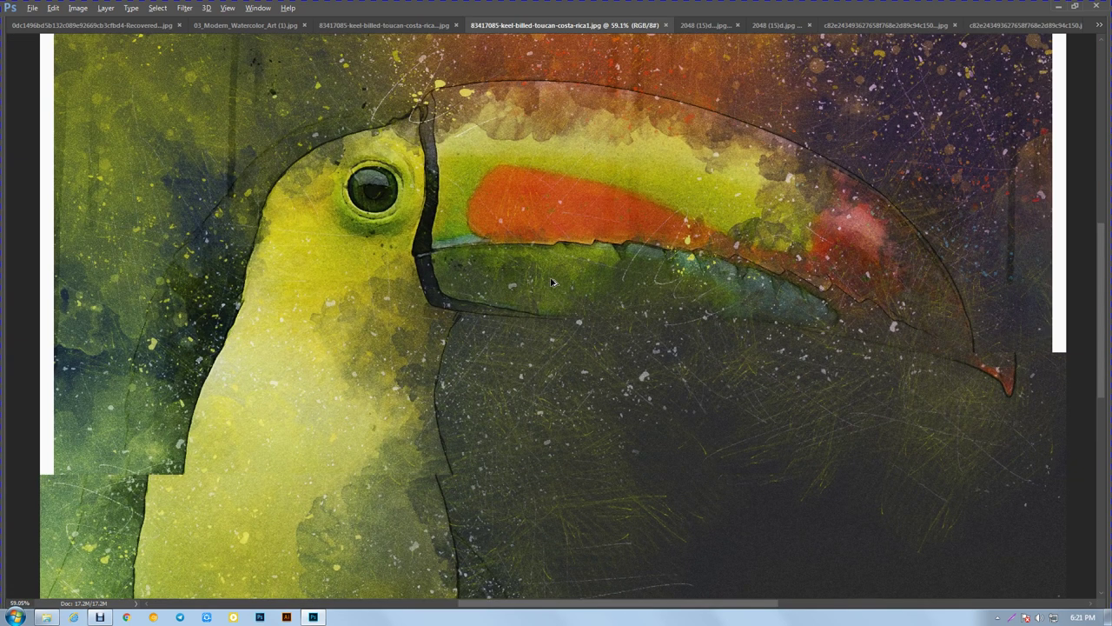
scroll(551, 281, "down", 1)
scroll(551, 282, "down", 1)
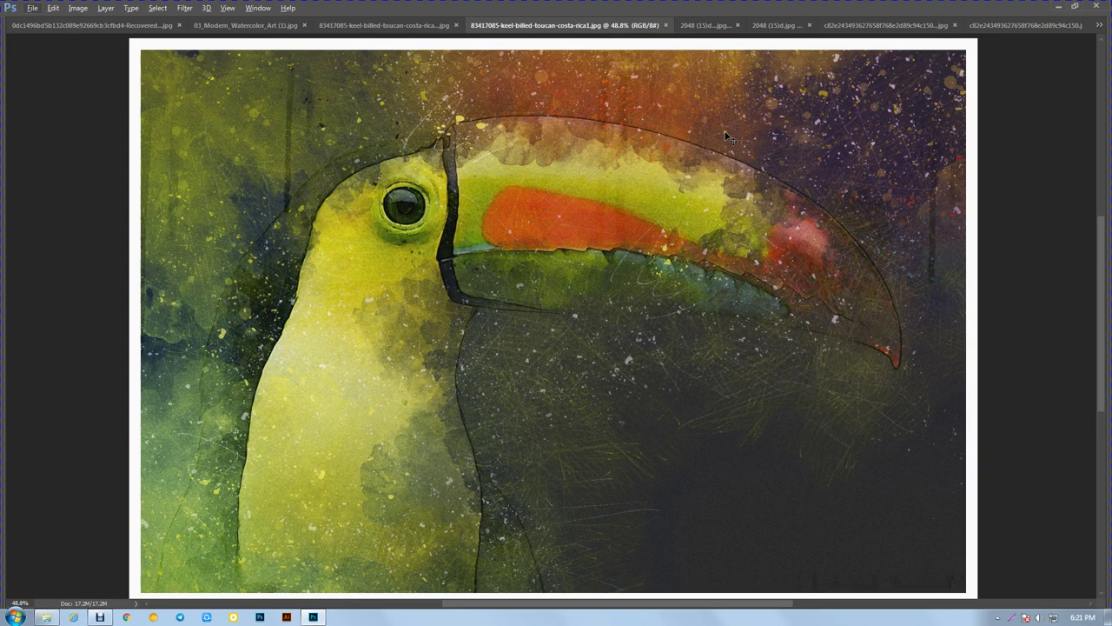
Step: Compare the original girl photo with its watercolor-splatter version, zooming in and out
left_click(707, 25)
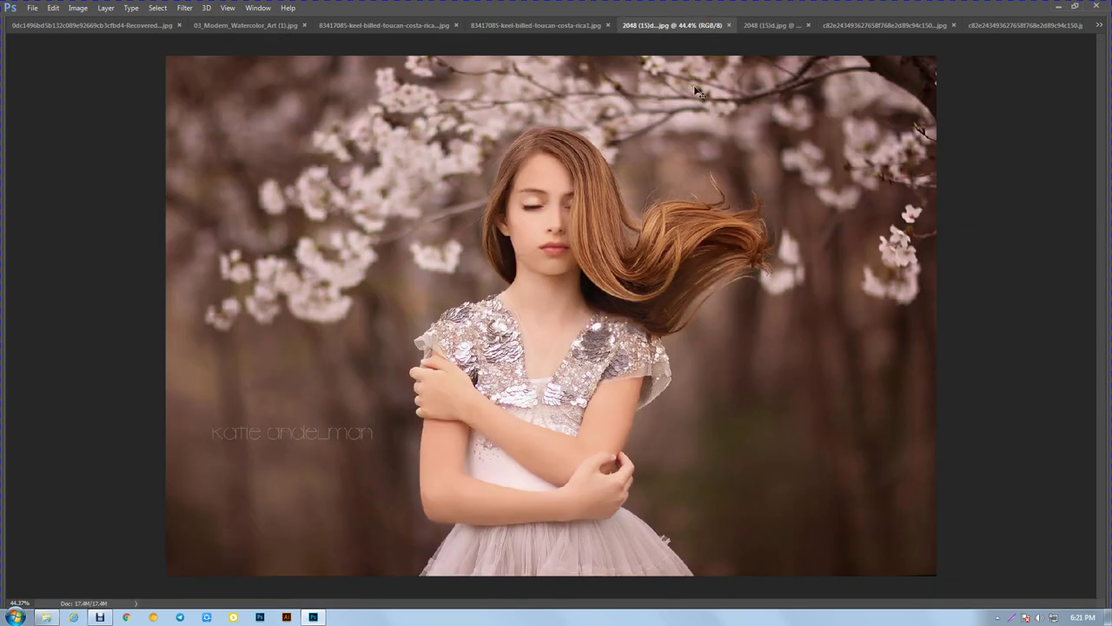
left_click(761, 26)
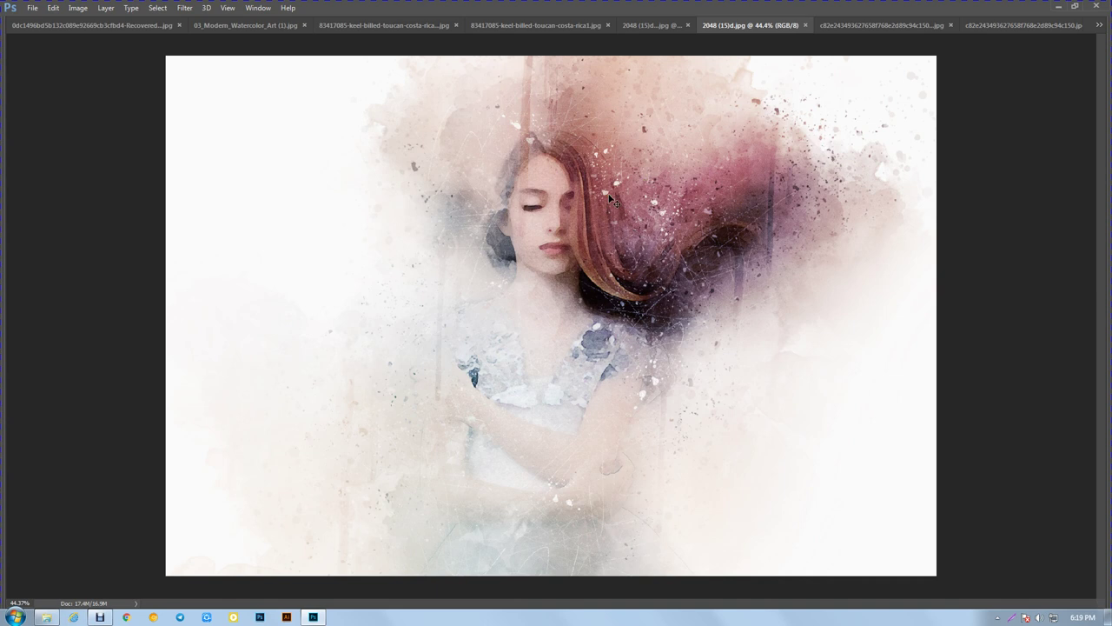
scroll(611, 200, "up", 1)
scroll(600, 203, "up", 1)
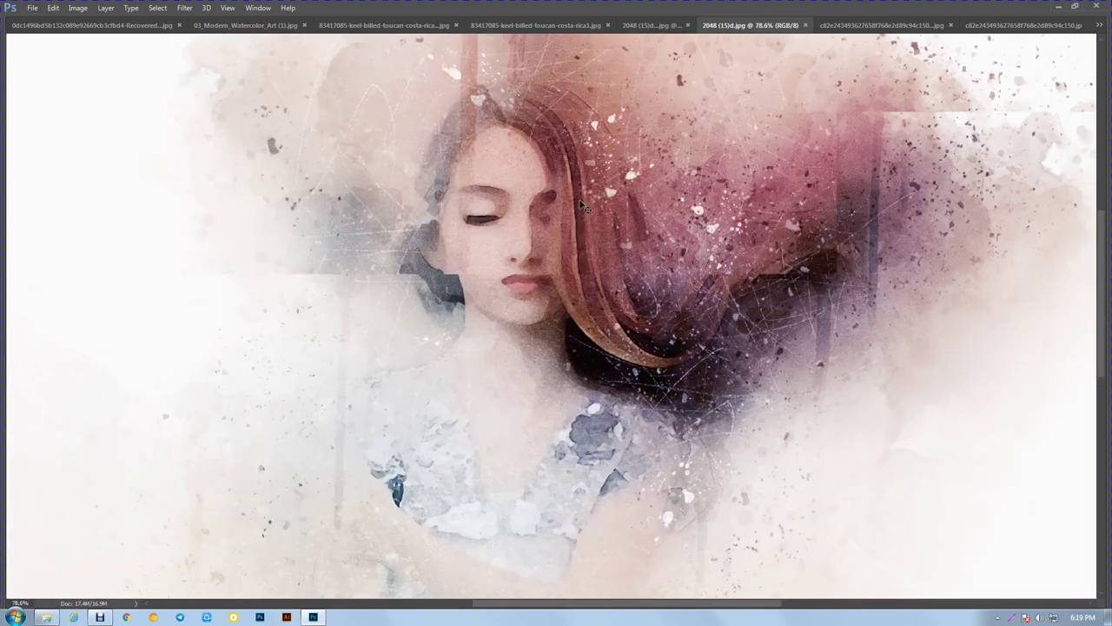
scroll(584, 207, "up", 1)
scroll(584, 206, "down", 1)
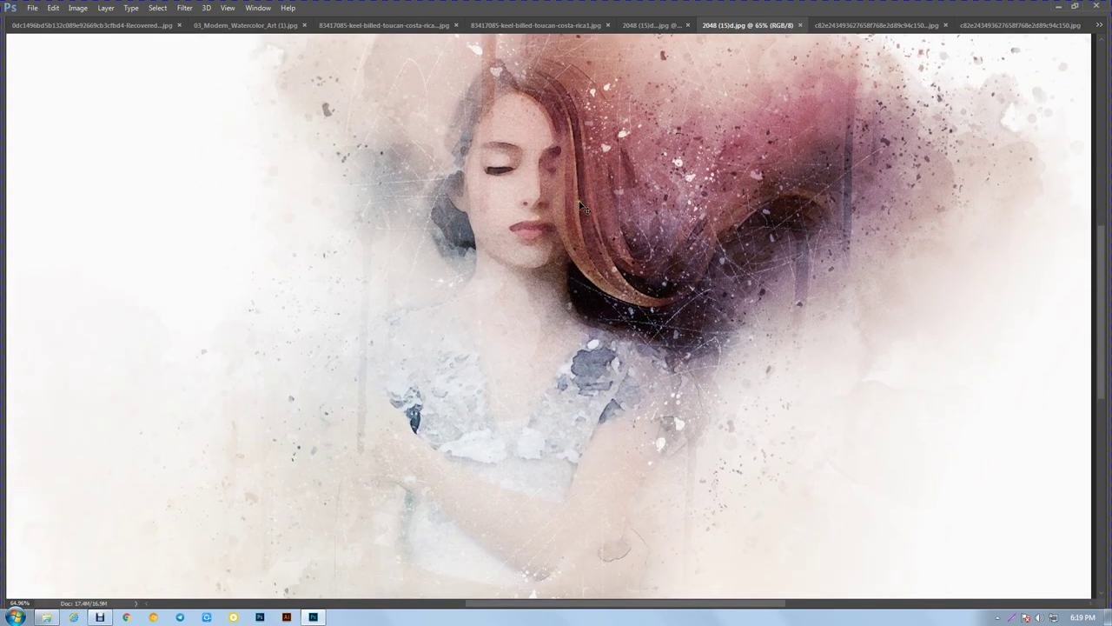
scroll(582, 207, "down", 1)
scroll(582, 207, "down", 1)
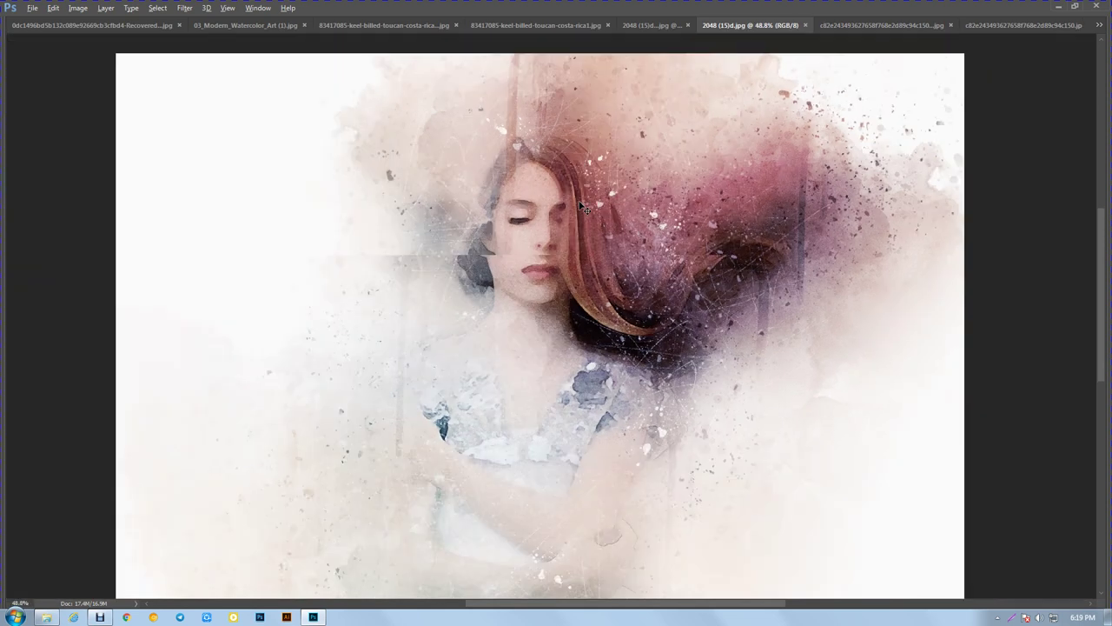
Step: Compare the child-with-chicken photo with its watercolor version, zooming and panning
left_click(863, 26)
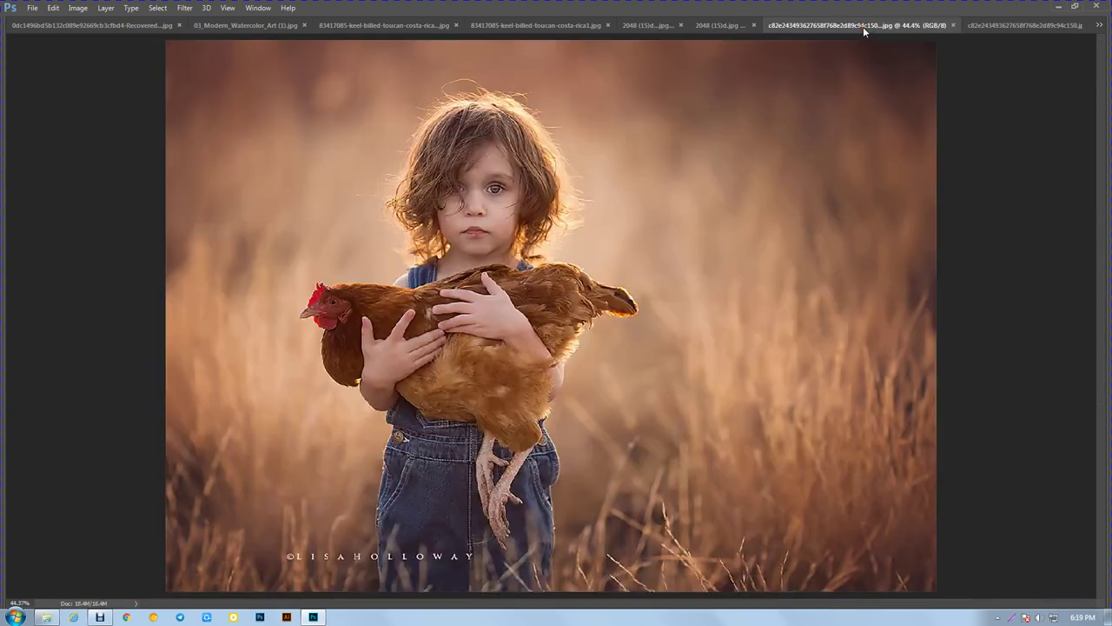
key("ctrl+Tab")
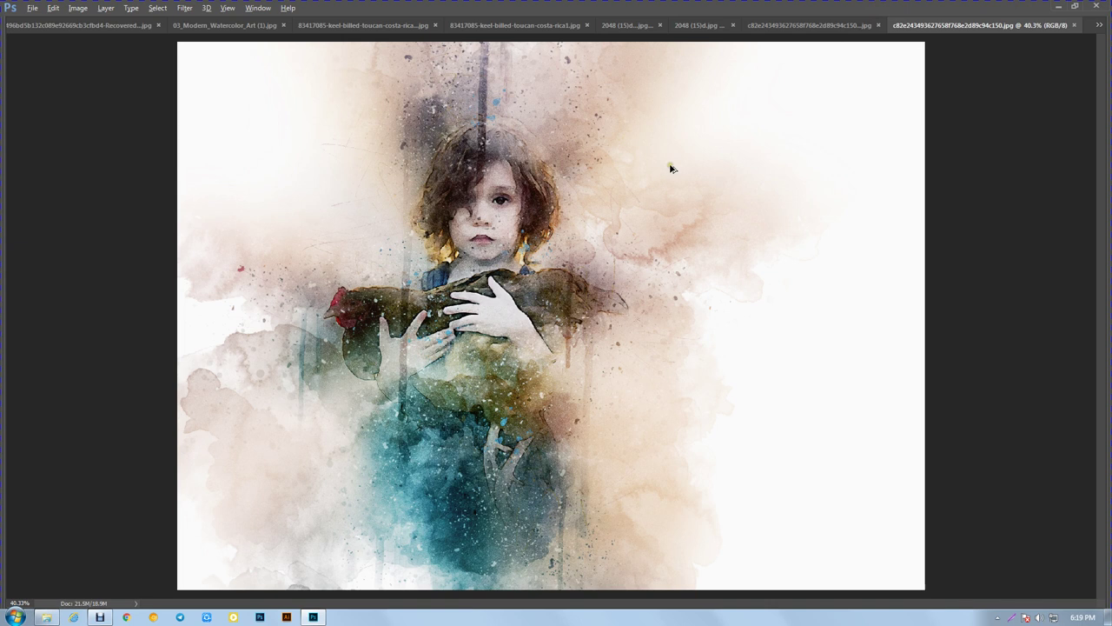
scroll(557, 226, "up", 1)
scroll(330, 236, "up", 1)
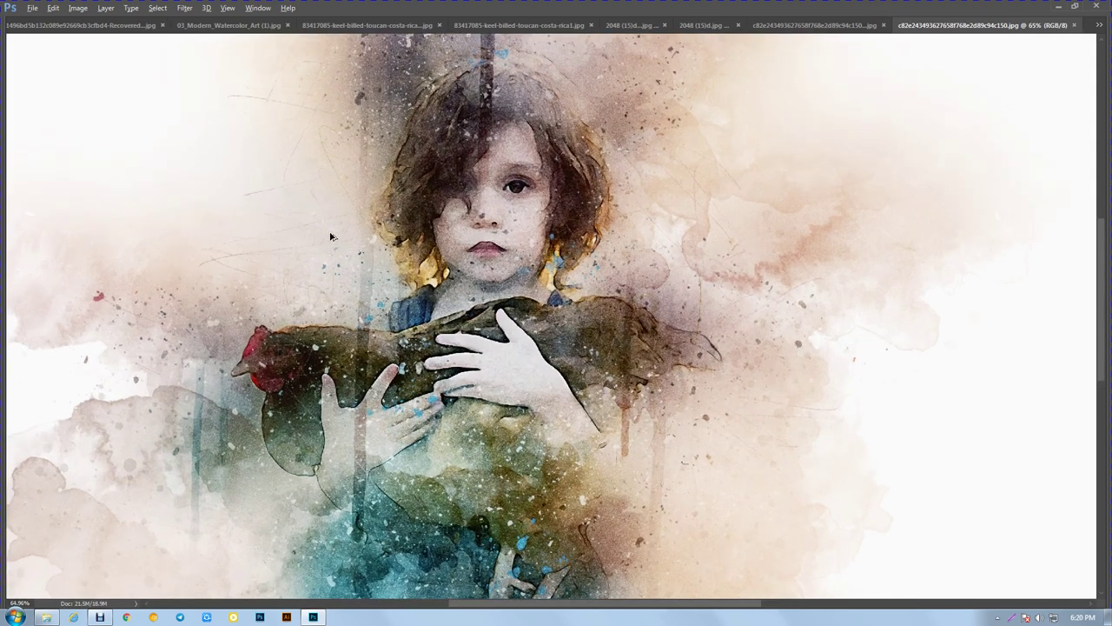
scroll(330, 237, "down", 1)
left_click_drag(330, 236, 526, 246)
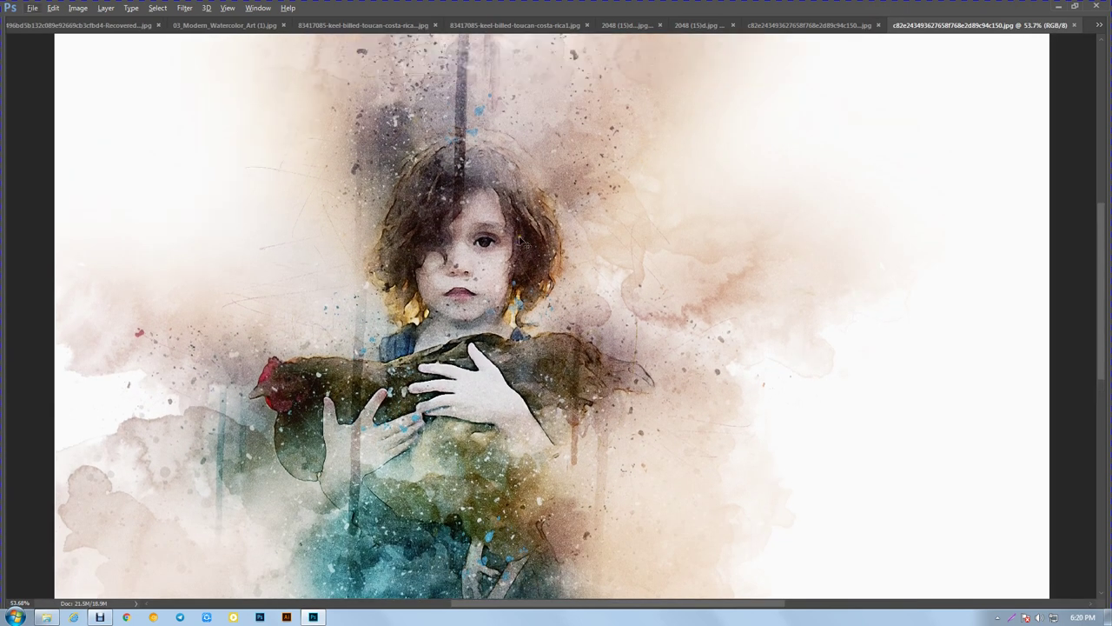
scroll(525, 246, "down", 2)
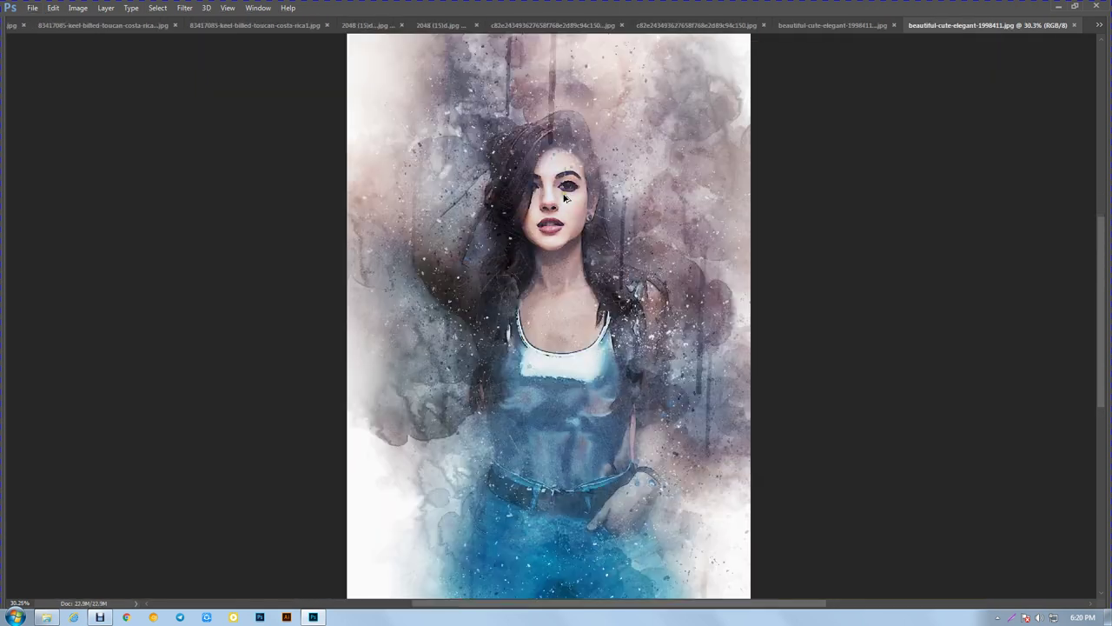
scroll(563, 198, "up", 3)
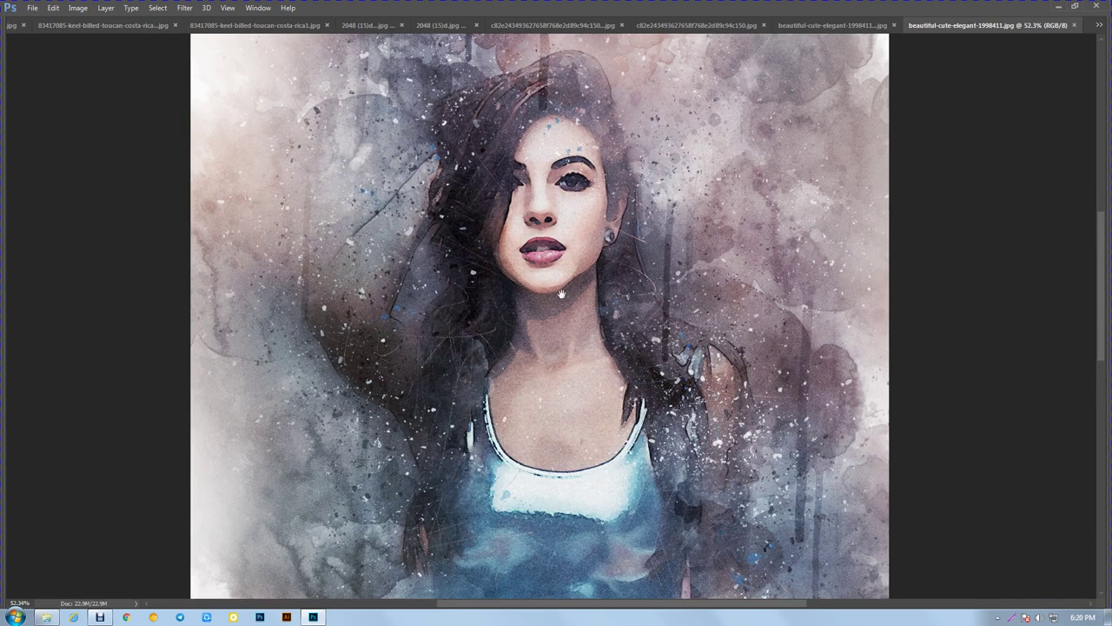
Step: Pan and zoom around the painting from the woman's torso and jeans back to her face
left_click_drag(556, 293, 549, 170)
mouse_move(549, 328)
left_mouse_down()
mouse_move(547, 189)
mouse_move(561, 439)
mouse_move(544, 48)
left_mouse_up()
scroll(563, 450, "down", 1)
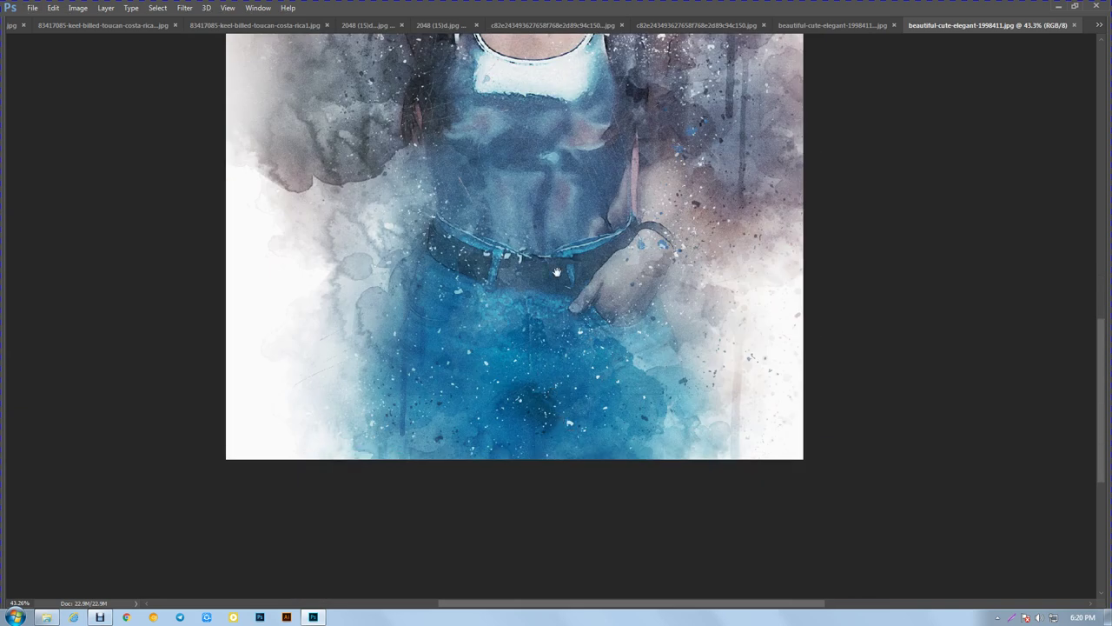
left_click_drag(557, 272, 578, 409)
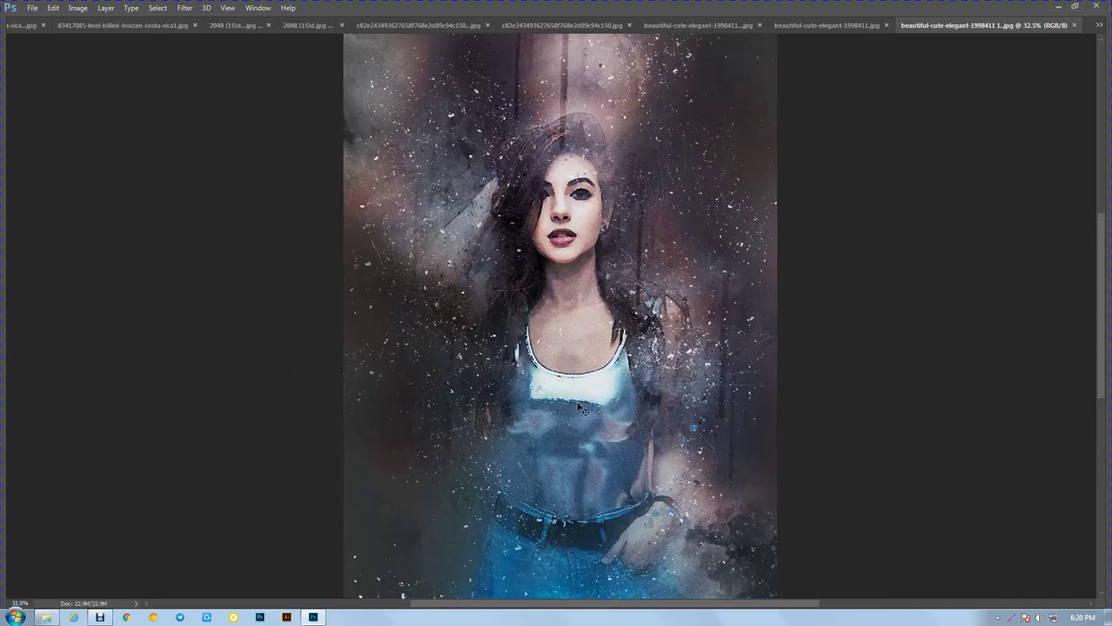
scroll(565, 348, "down", 1)
scroll(539, 236, "down", 1)
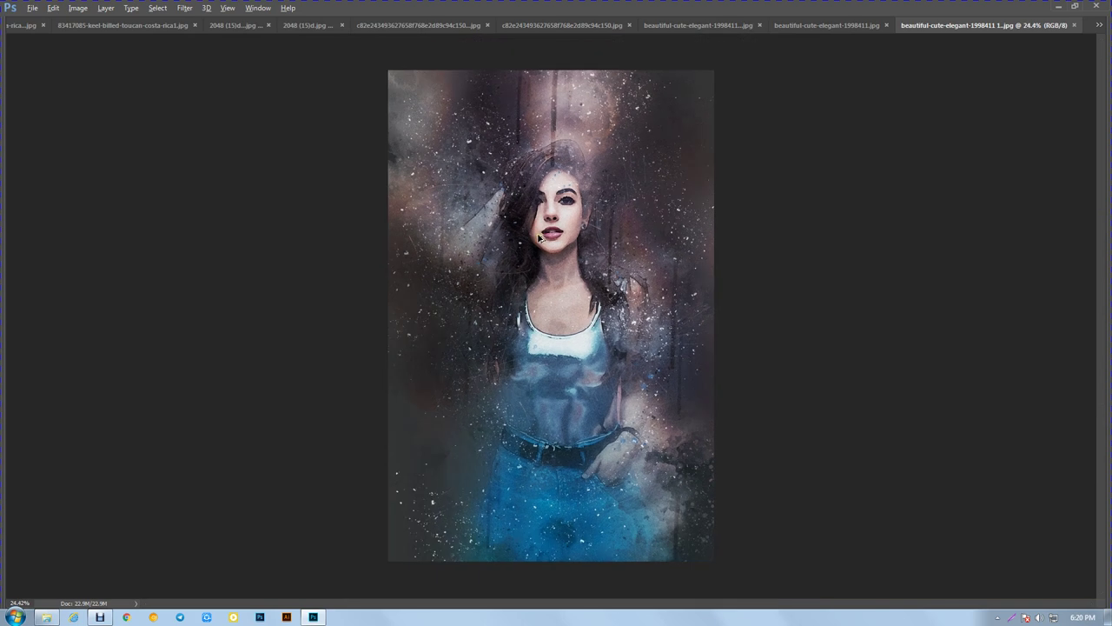
scroll(543, 225, "up", 1)
scroll(551, 208, "up", 1)
scroll(563, 187, "up", 1)
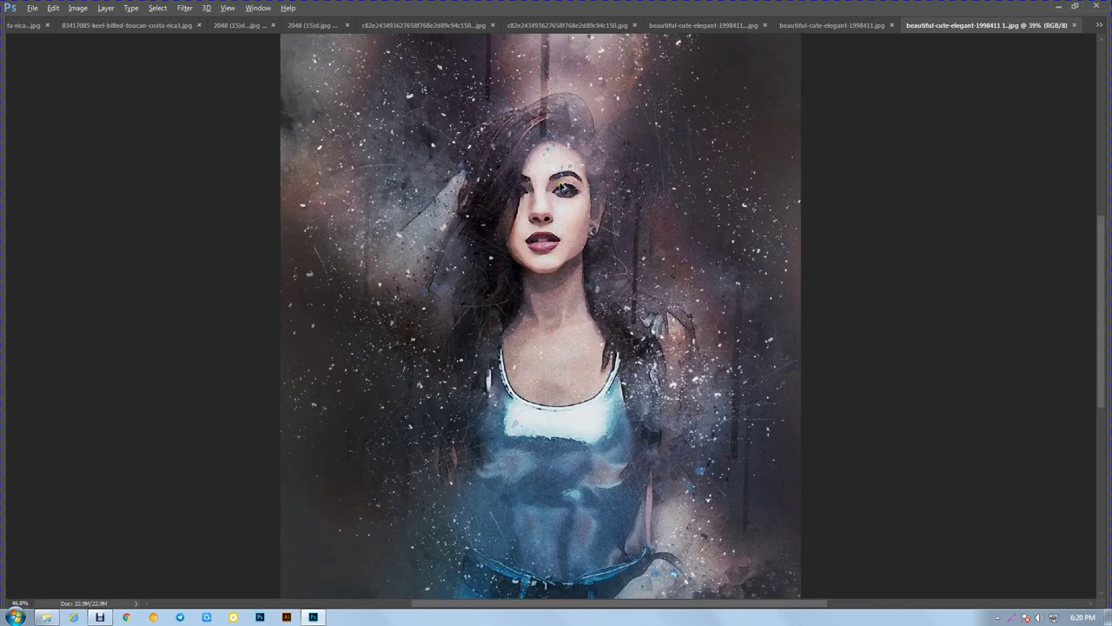
scroll(563, 200, "up", 1)
scroll(563, 230, "up", 1)
scroll(562, 261, "up", 1)
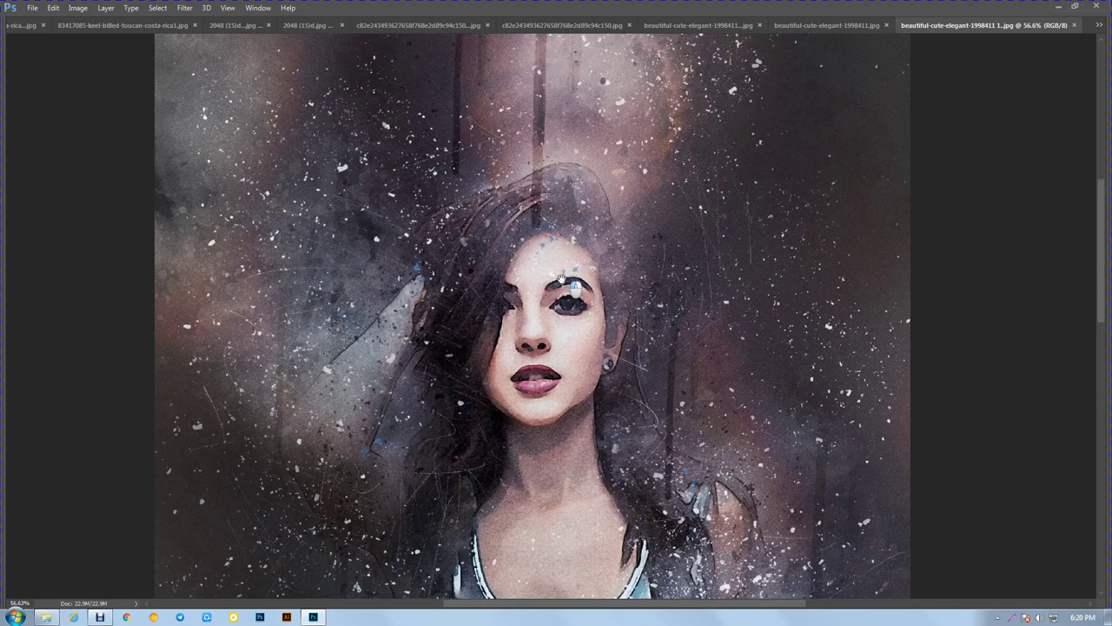
scroll(562, 279, "down", 2)
scroll(561, 324, "down", 3)
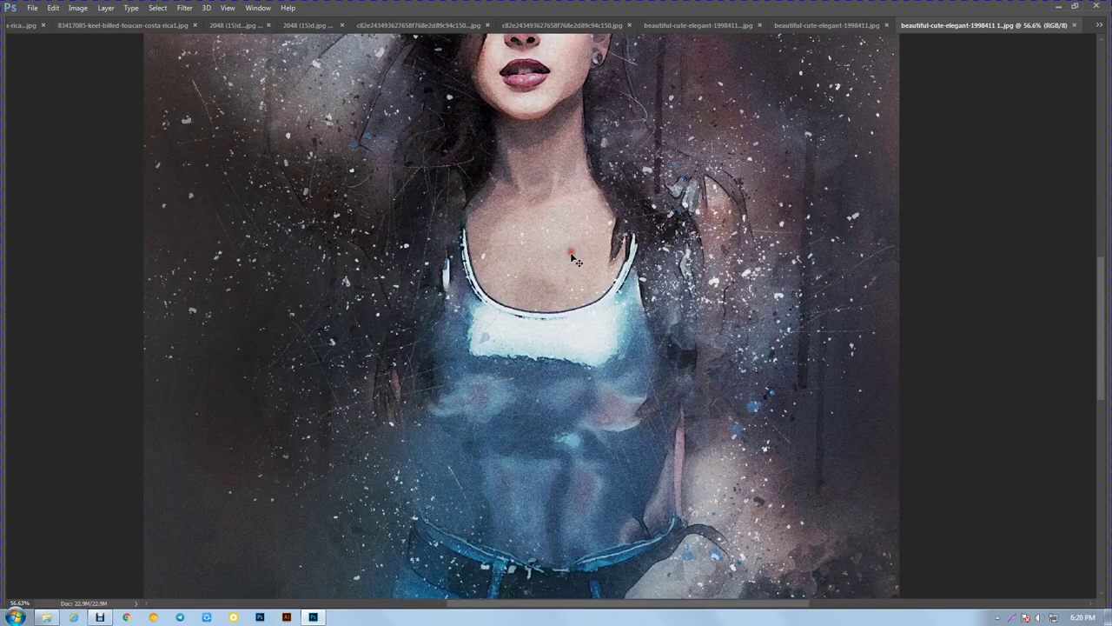
scroll(574, 259, "down", 1)
scroll(575, 260, "down", 3)
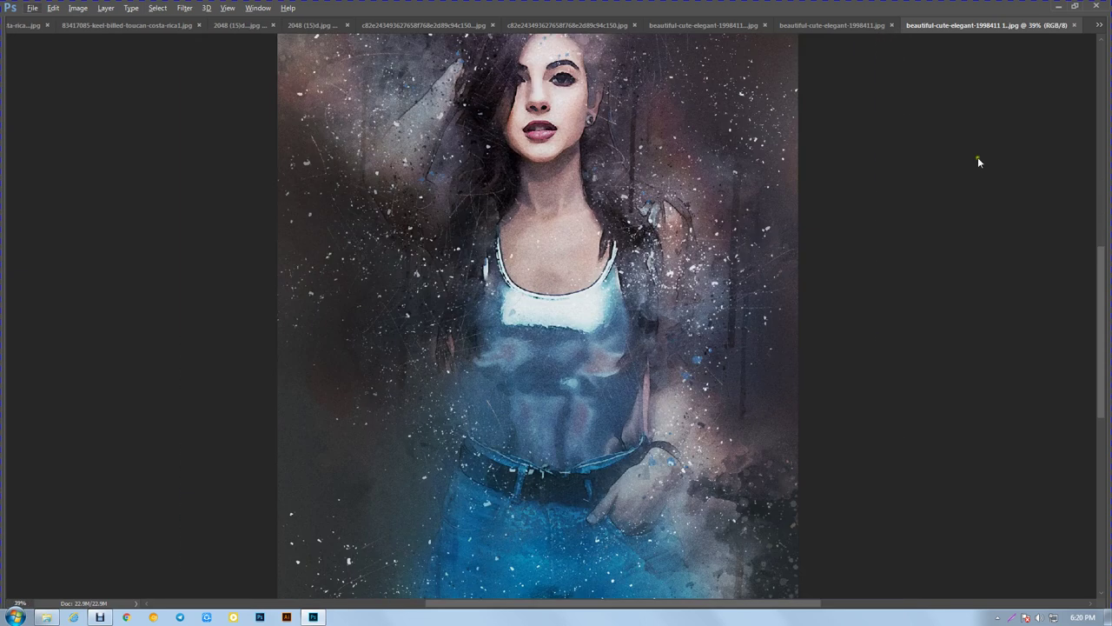
Step: Show tiger-500118_1920.jpg and its watercolor version, then minimize Photoshop
left_click(1101, 26)
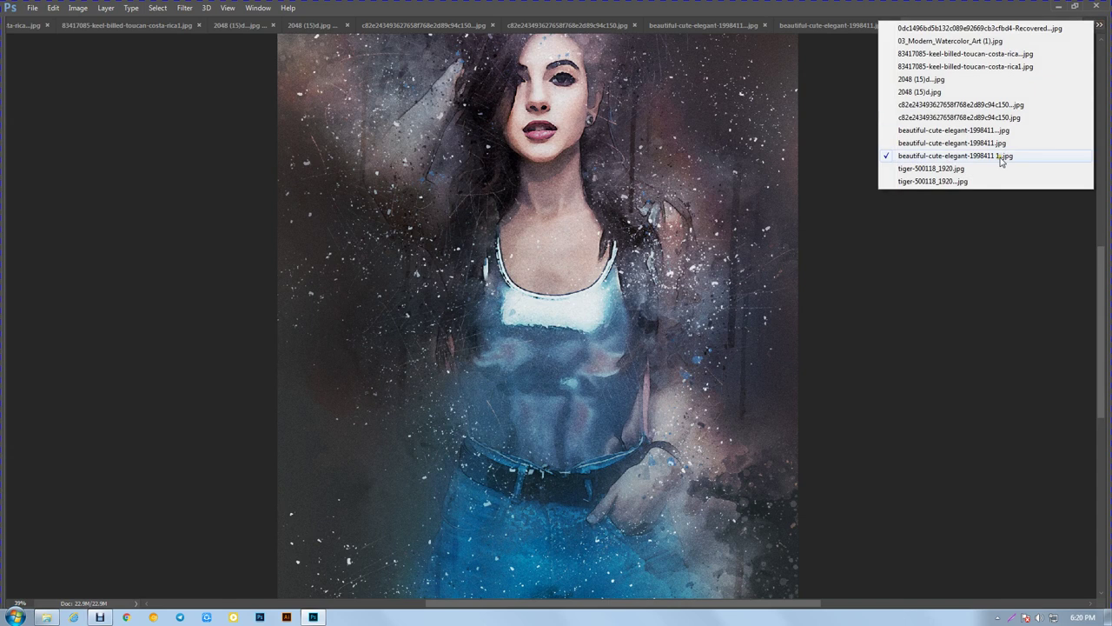
left_click(934, 176)
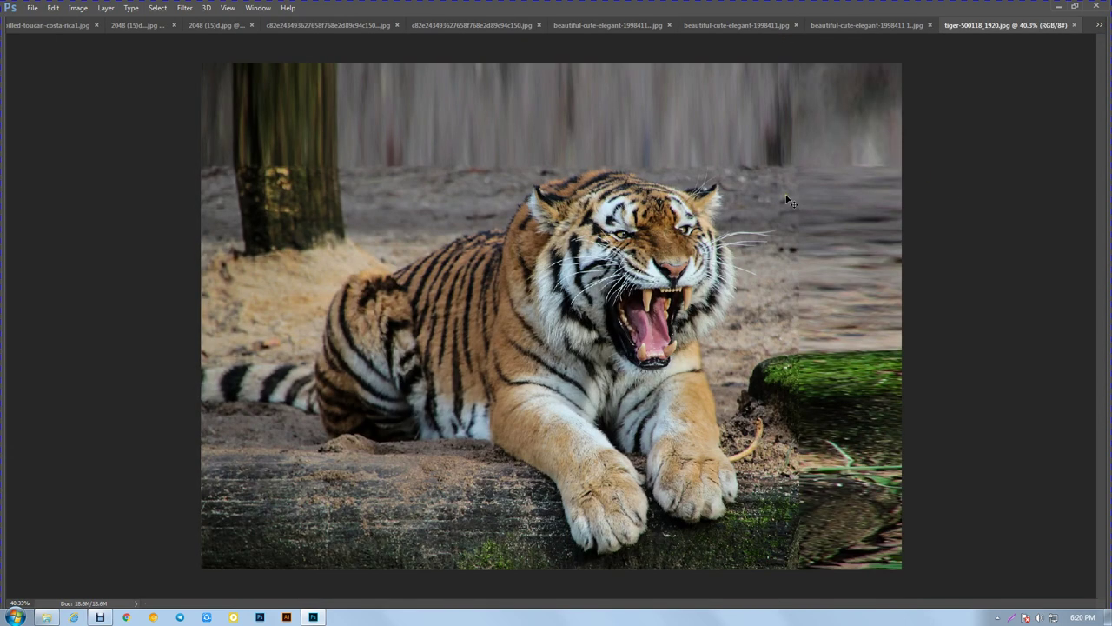
key("ctrl+Tab")
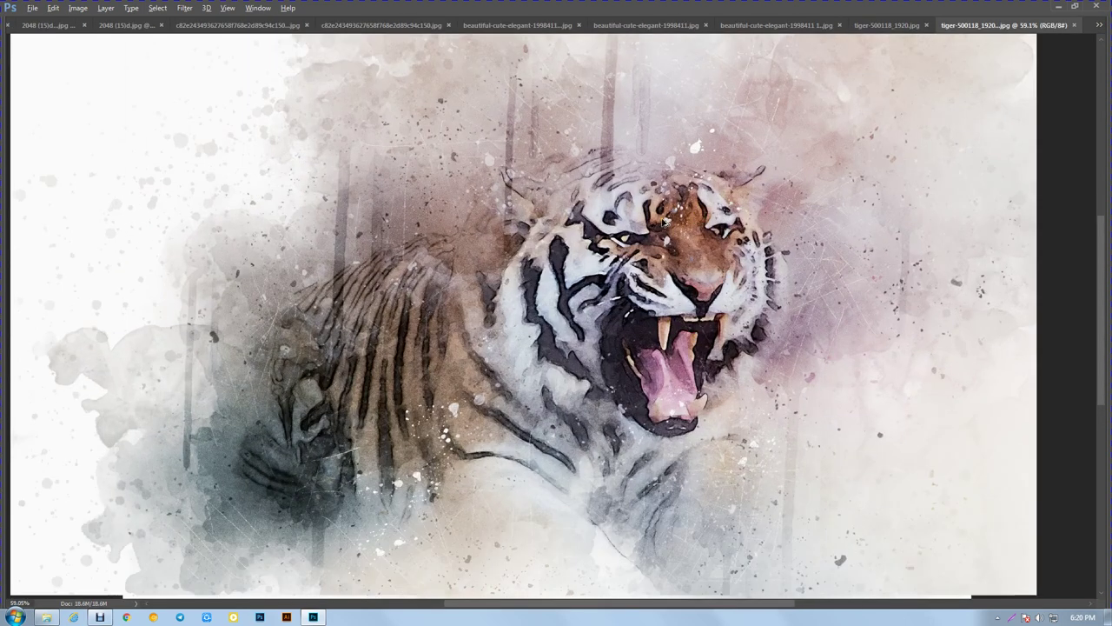
scroll(665, 222, "up", 3)
scroll(665, 221, "down", 1)
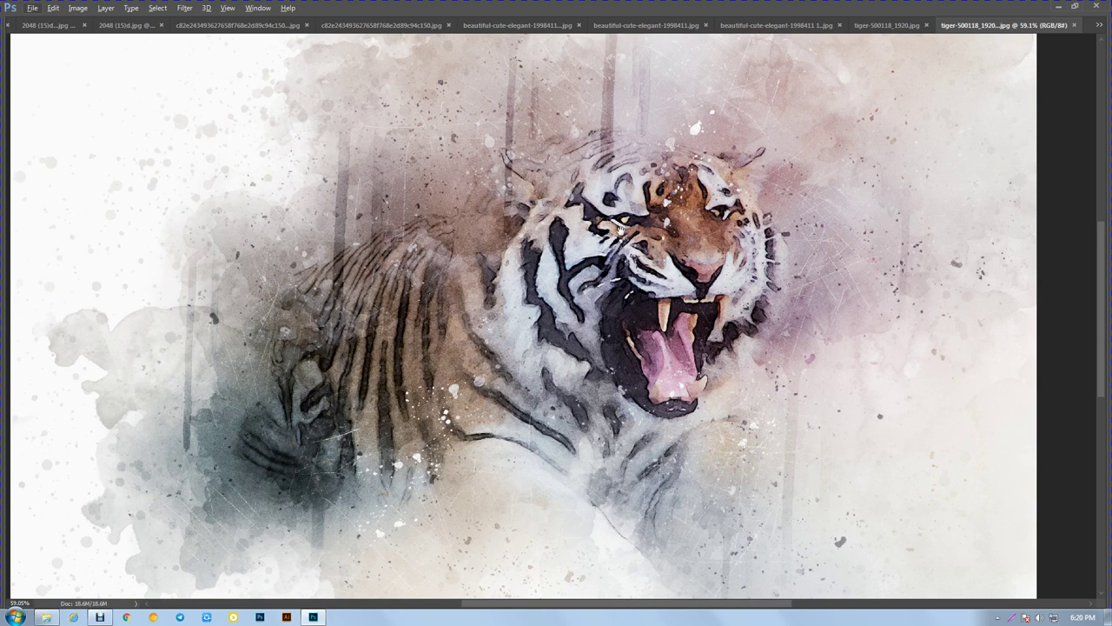
scroll(663, 221, "down", 2)
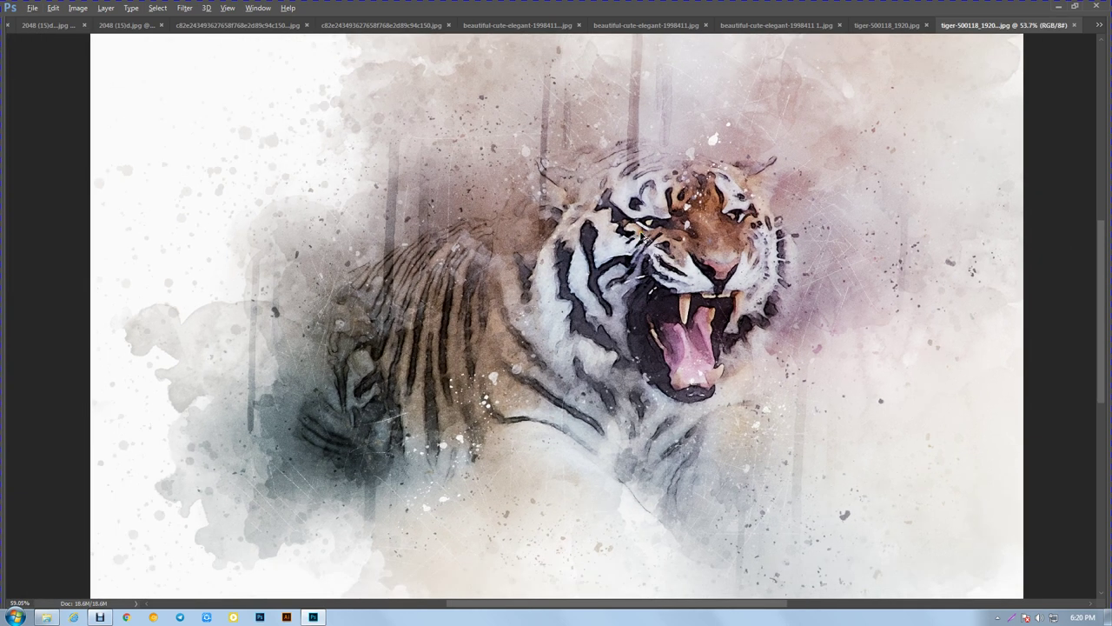
scroll(643, 230, "up", 1)
scroll(643, 228, "up", 1)
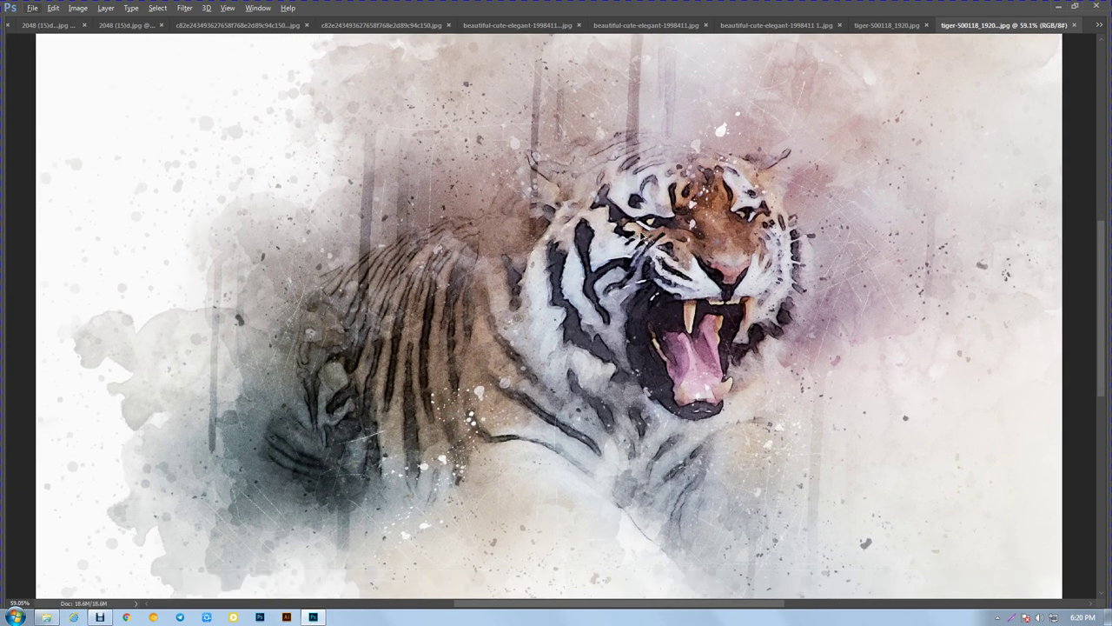
left_click(1060, 5)
Step: Refresh the Windows desktop a few times from its context menu
right_click(794, 101)
left_click(813, 133)
right_click(813, 133)
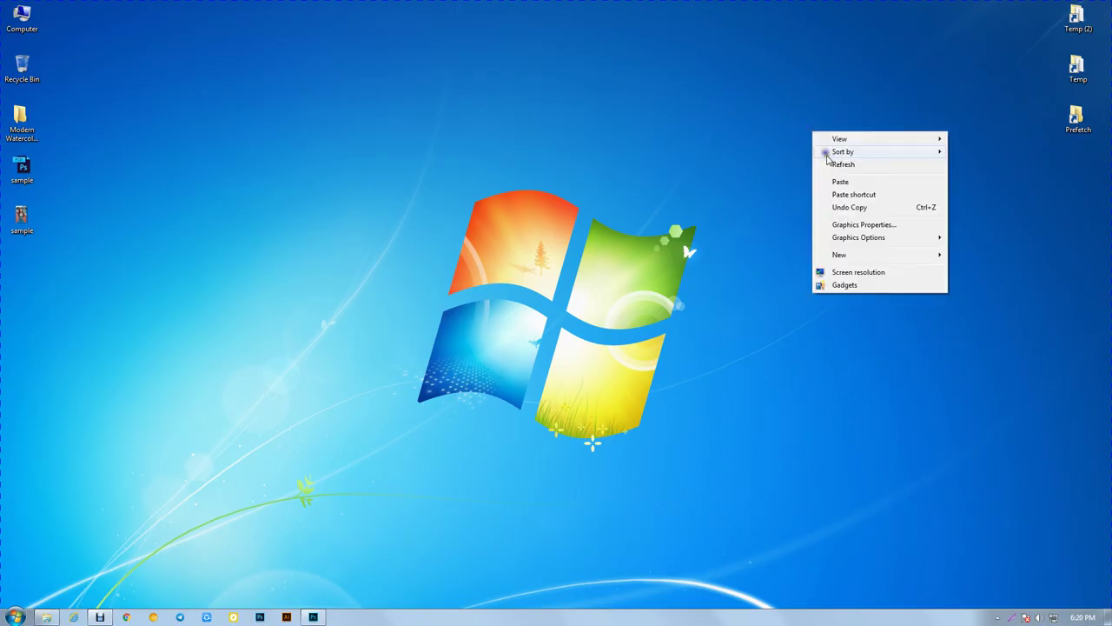
left_click(823, 163)
right_click(829, 159)
left_click(818, 176)
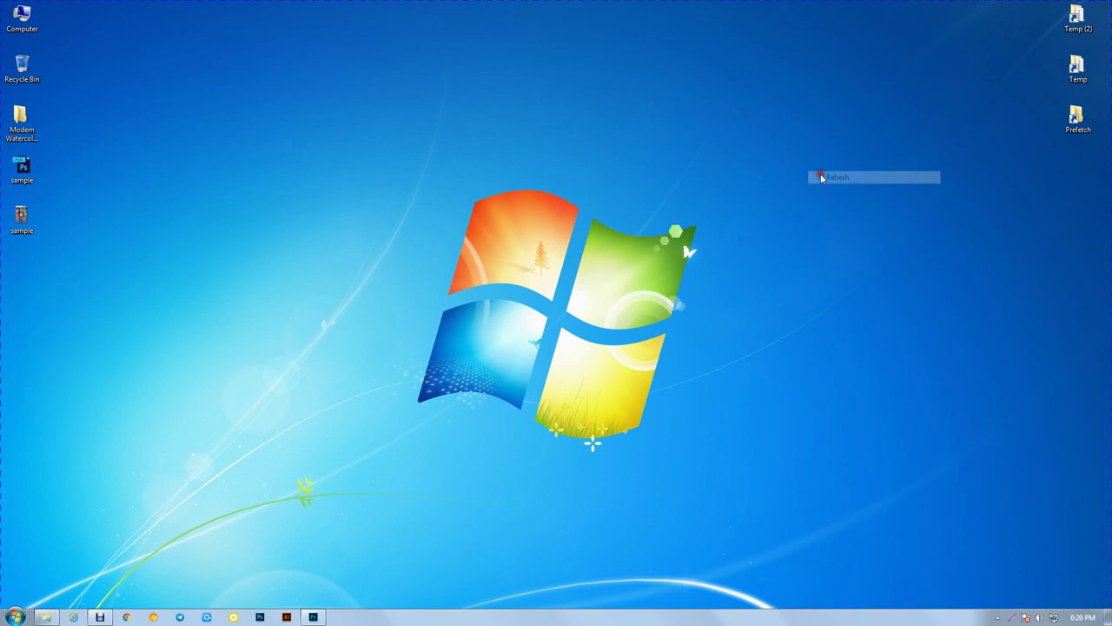
Step: Drag the sample photo from the desktop into Photoshop and restore the hidden panels
left_click(28, 219)
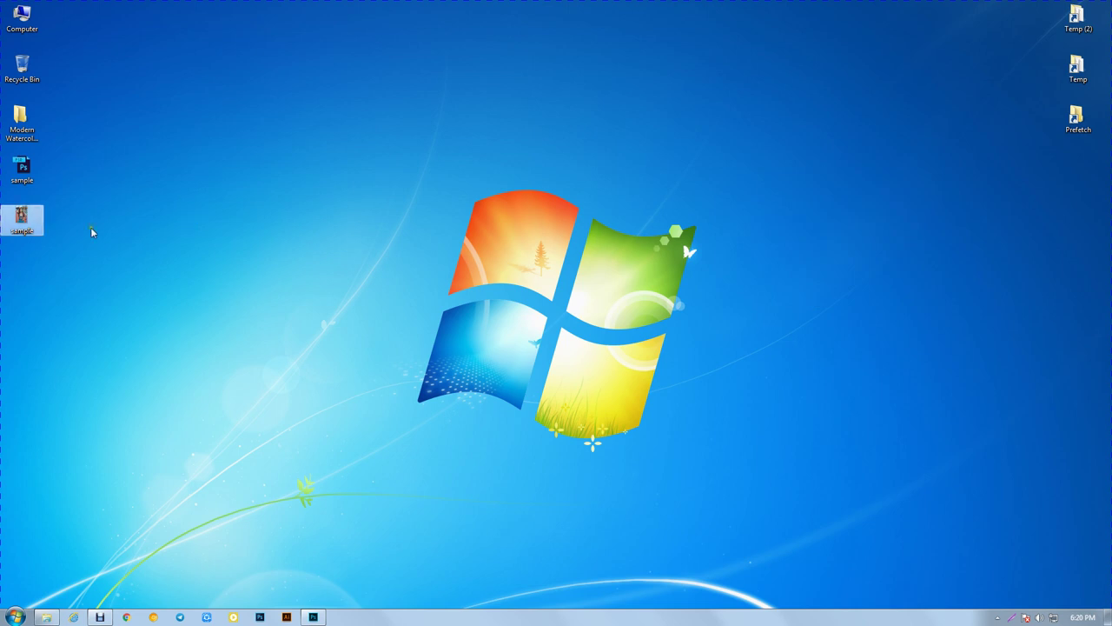
mouse_move(43, 229)
left_mouse_down()
mouse_move(240, 322)
mouse_move(837, 237)
left_mouse_up()
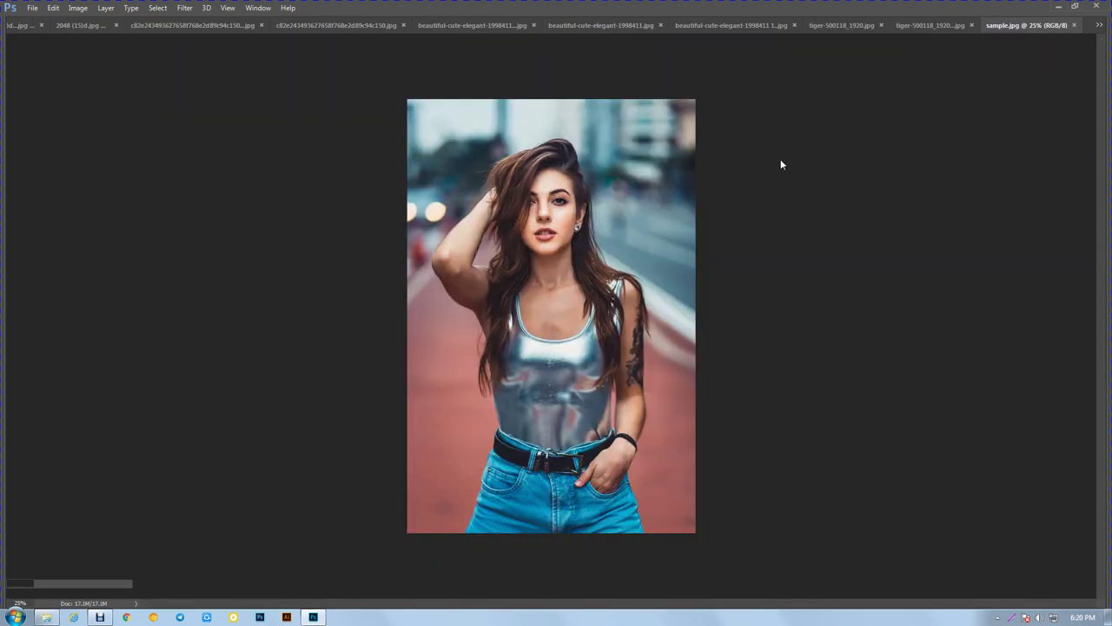
key("Tab")
scroll(497, 209, "up", 1)
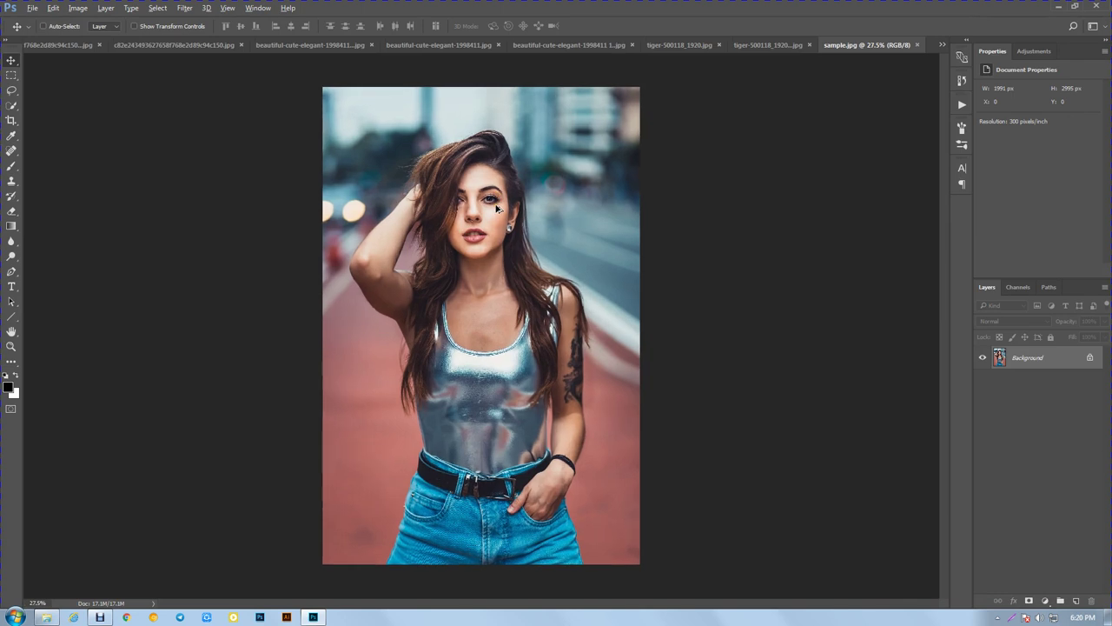
scroll(497, 208, "up", 1)
scroll(497, 208, "down", 1)
Step: Unlock the Background layer and resize sample.jpg to 1994 × 3000 px at 300 pixels/inch
left_click(1091, 359)
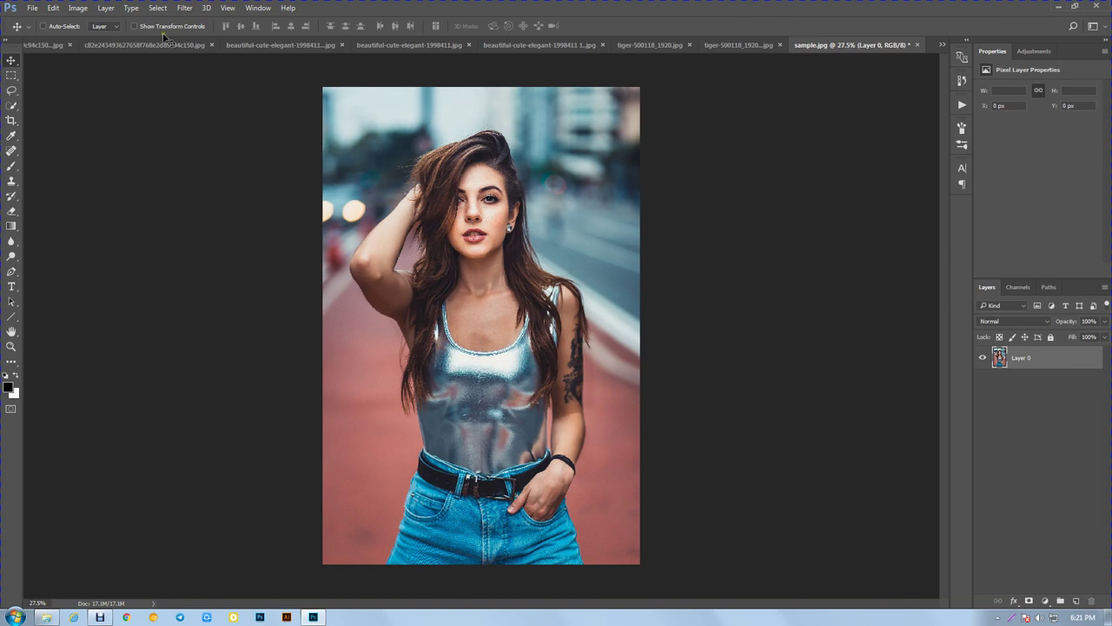
left_click(77, 8)
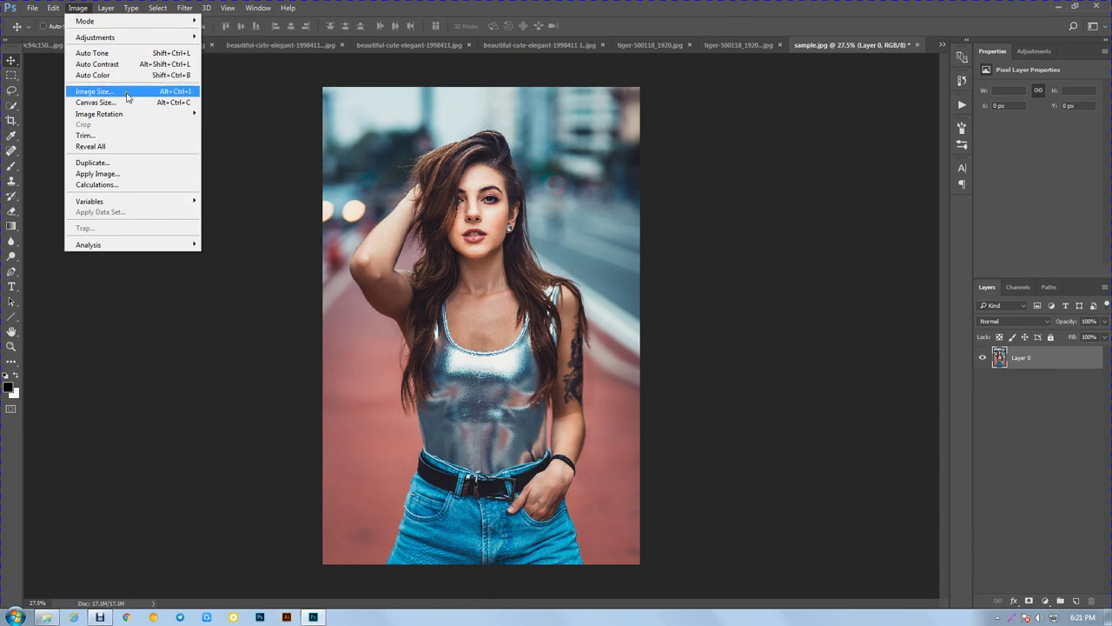
left_click(139, 94)
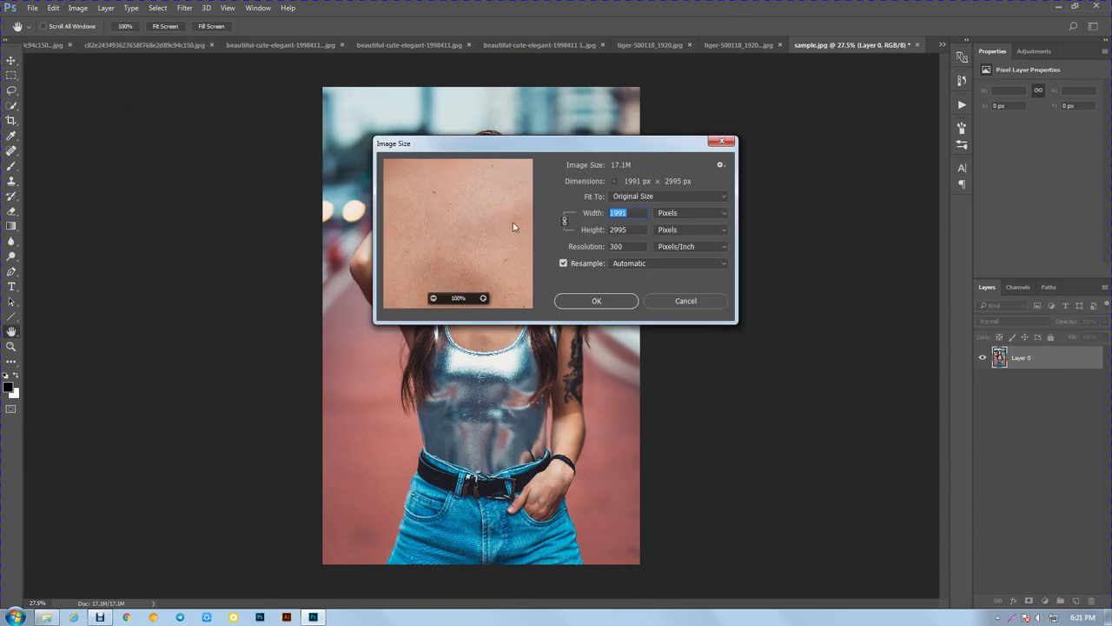
left_click(584, 245)
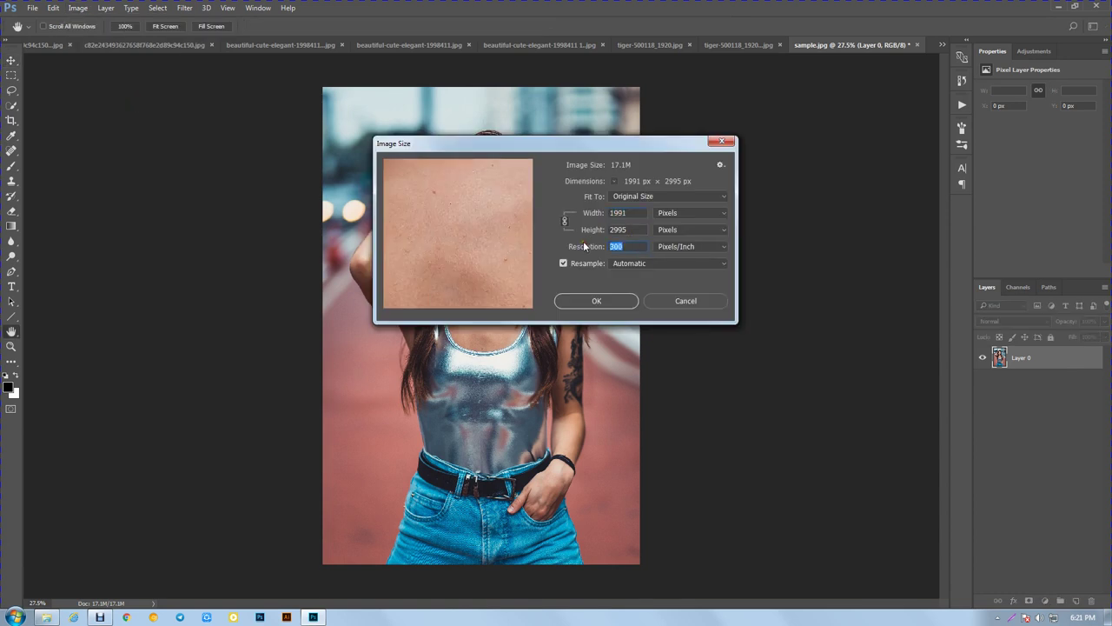
type("300")
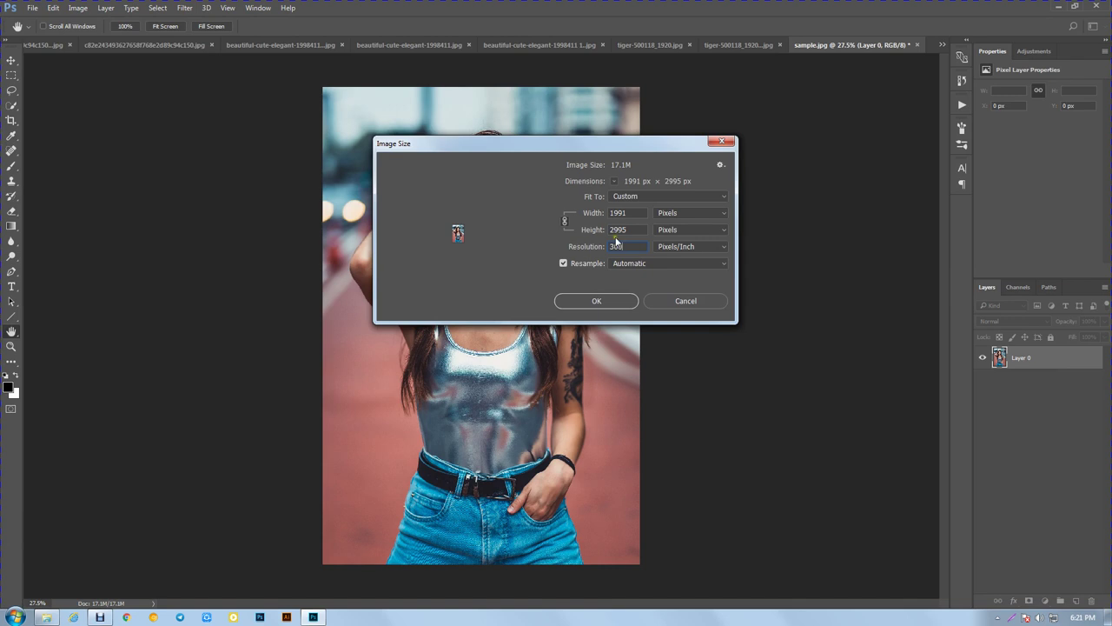
key("shift+Tab")
key("shift+Tab")
type("20")
key("Tab")
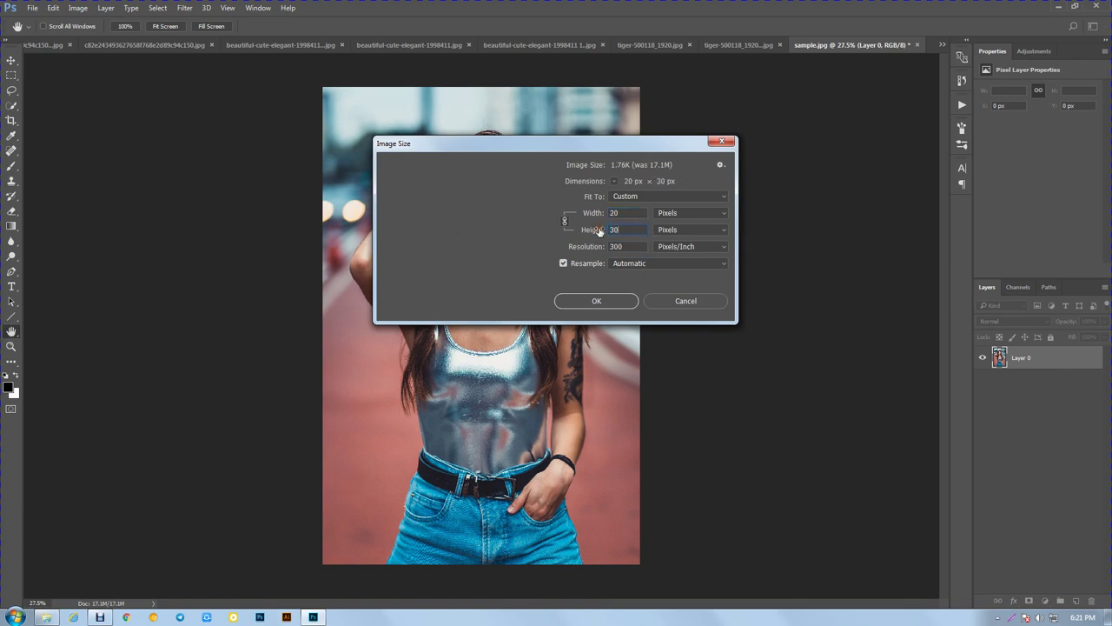
type("00")
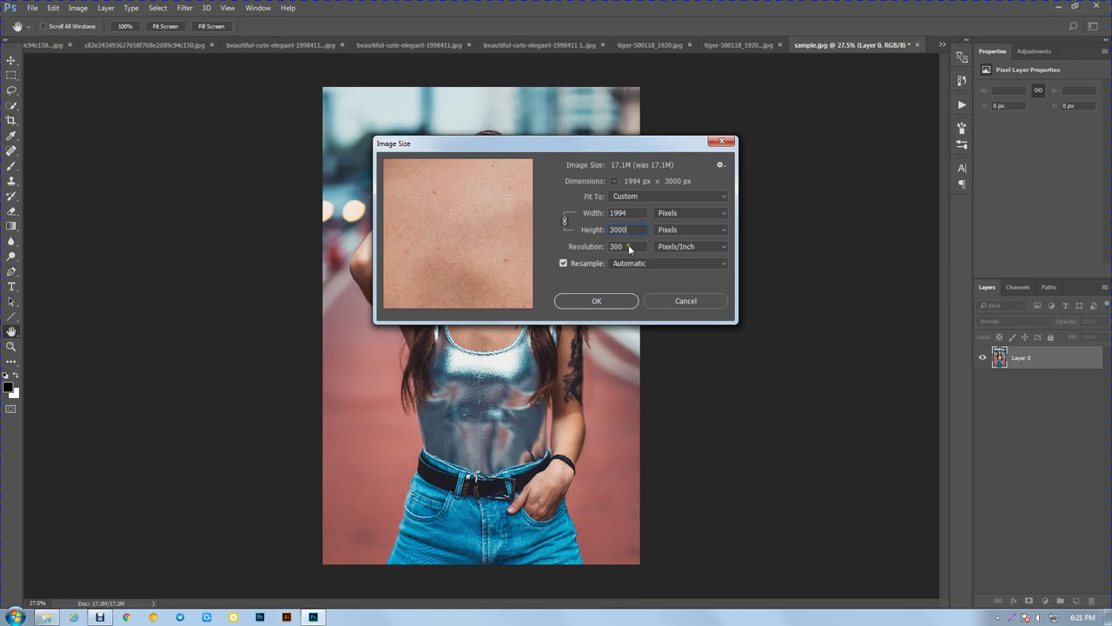
left_click(612, 300)
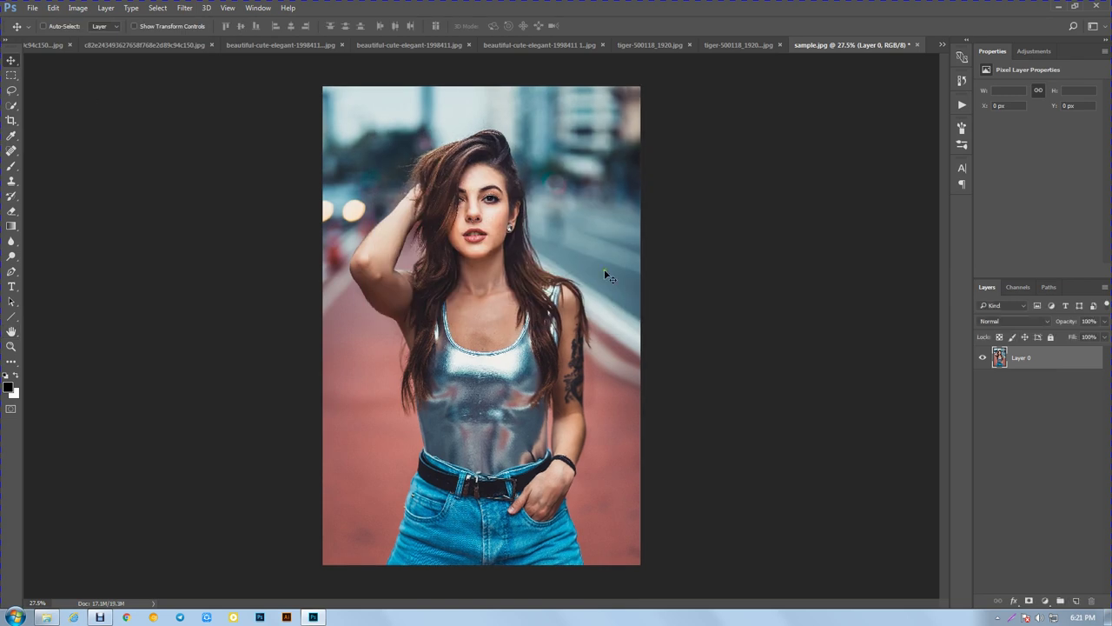
key("ctrl+minus")
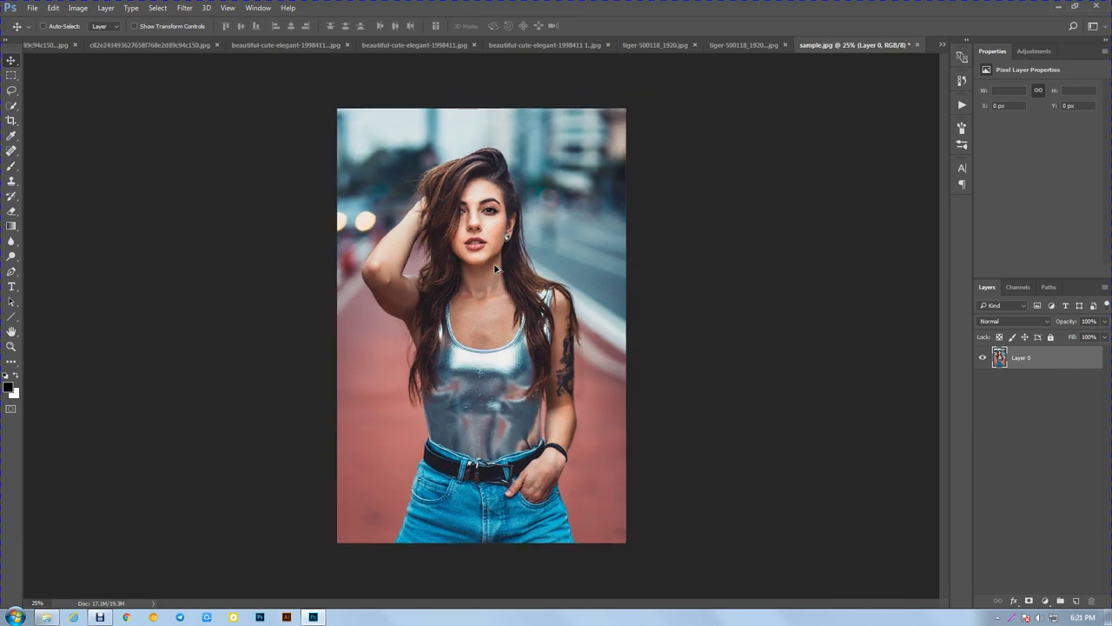
Step: Convert Layer 0 to Background via Background from Layer, then add a layer named 'brush'
left_click(107, 8)
mouse_move(113, 20)
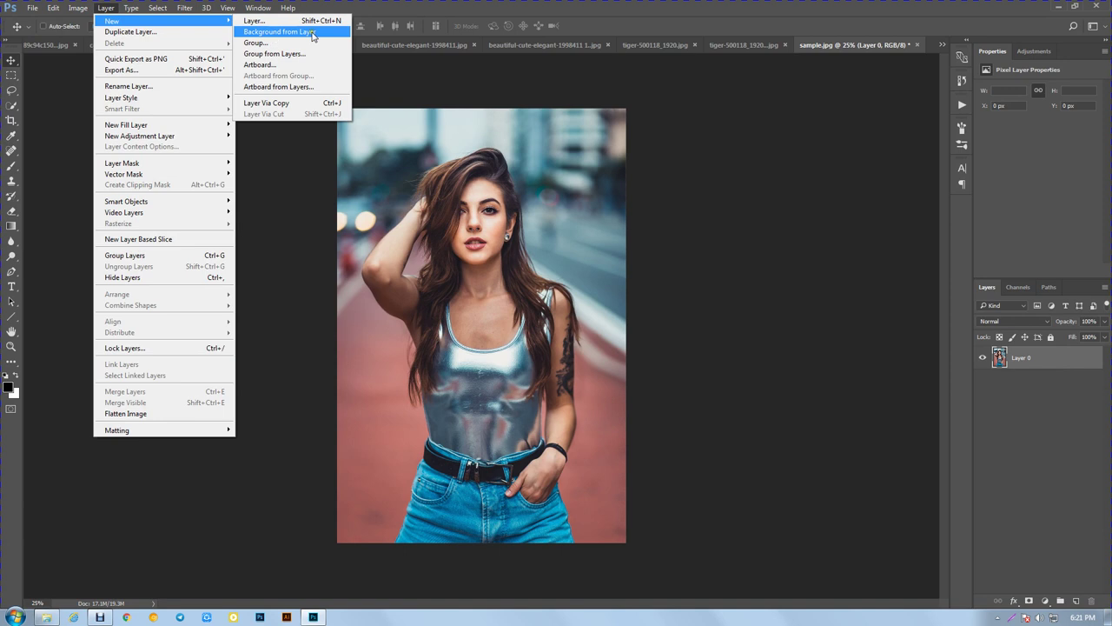
left_click(291, 32)
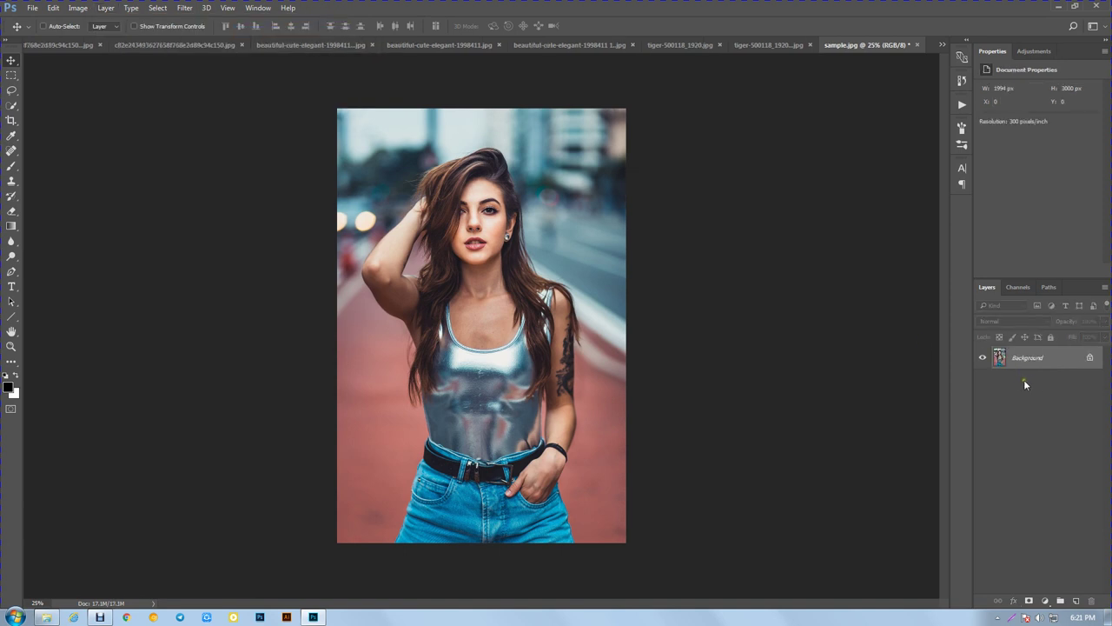
left_click(106, 8)
mouse_move(139, 20)
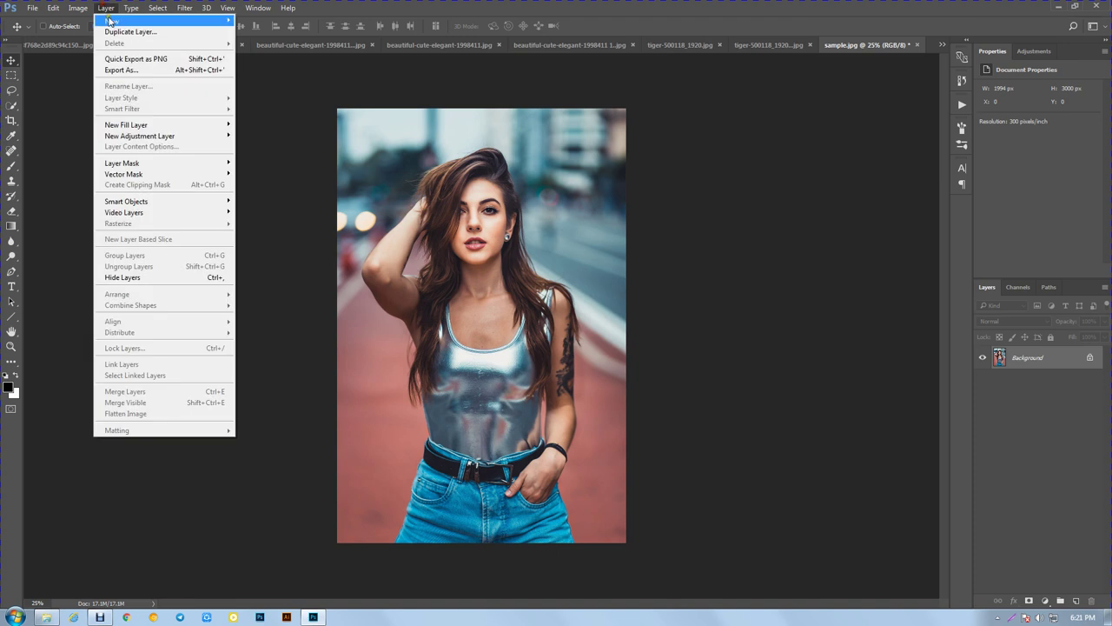
left_click(286, 20)
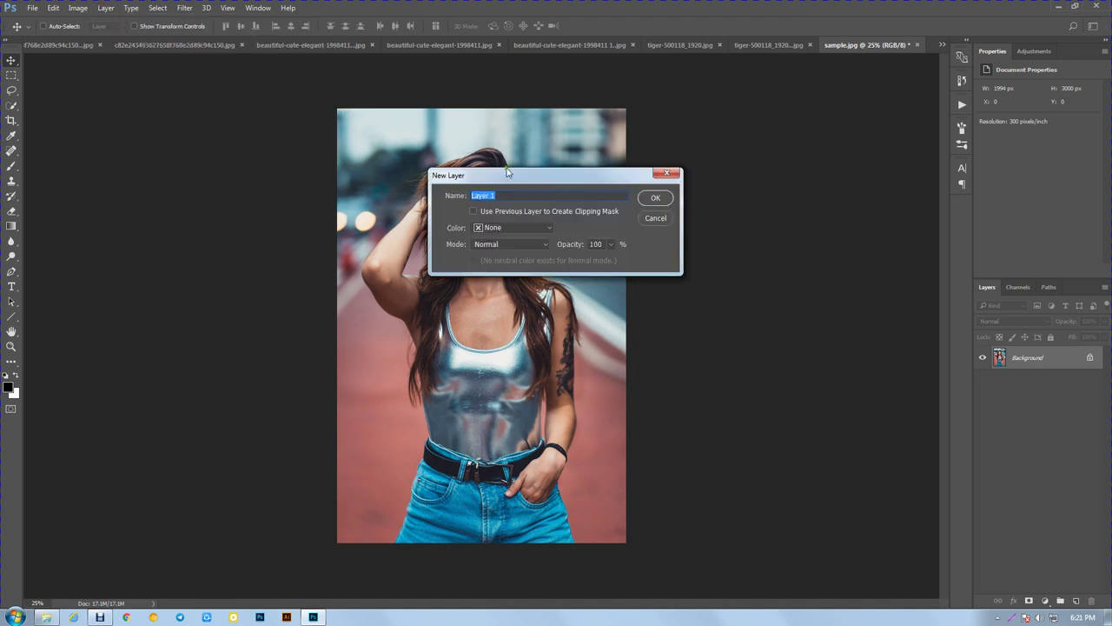
type("brush")
left_click(654, 198)
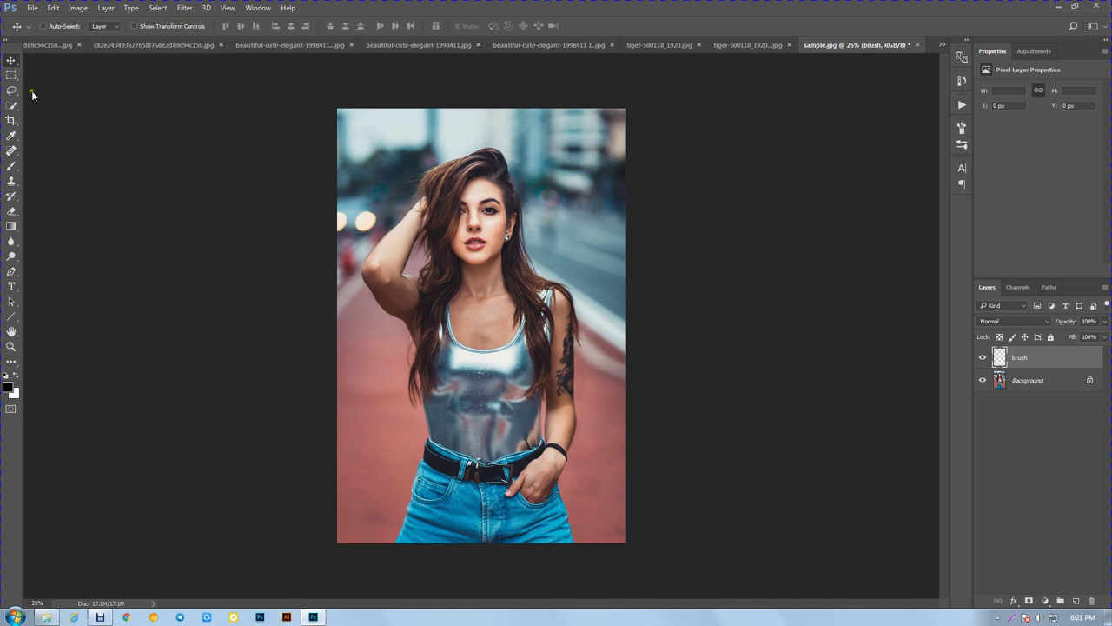
Step: Select the Brush tool with size 171 px, opacity 100% and flow 100%
left_click(12, 167)
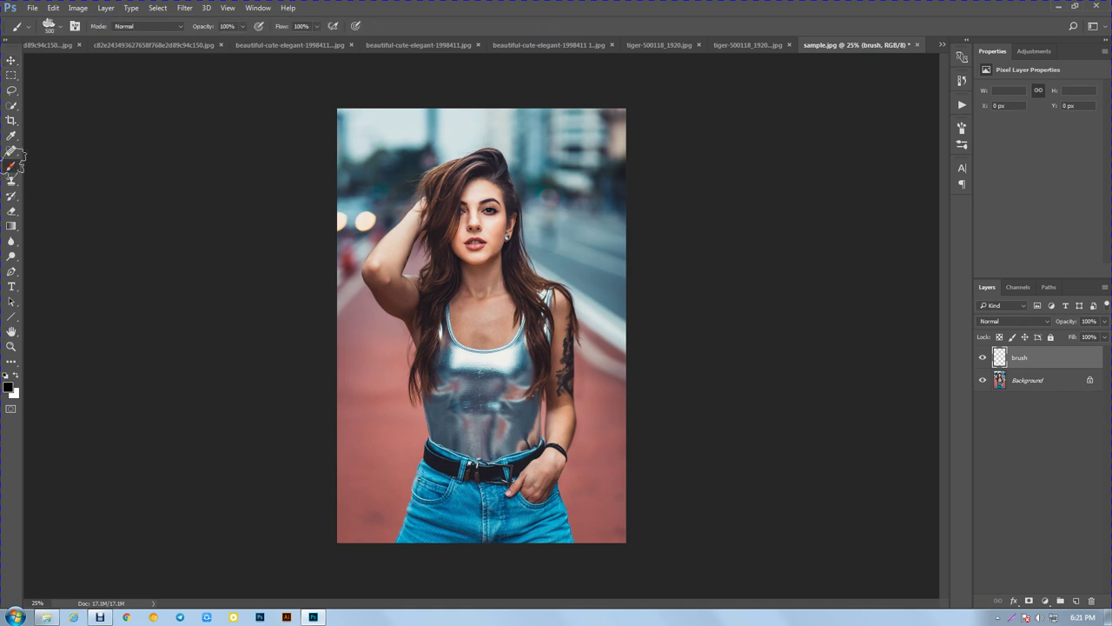
left_click(60, 27)
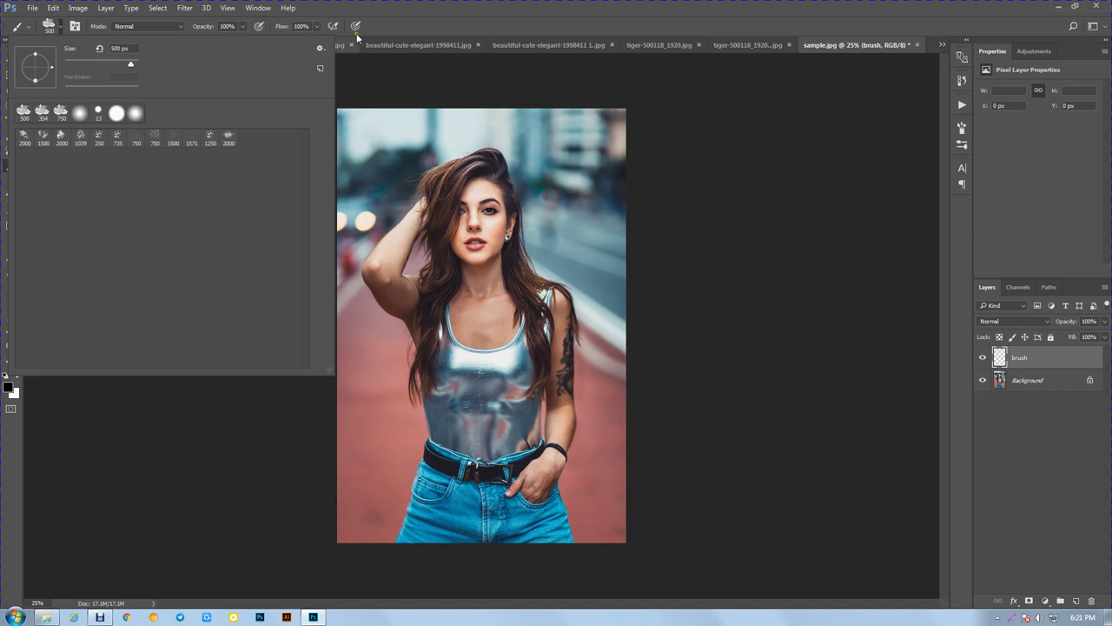
left_click(387, 6)
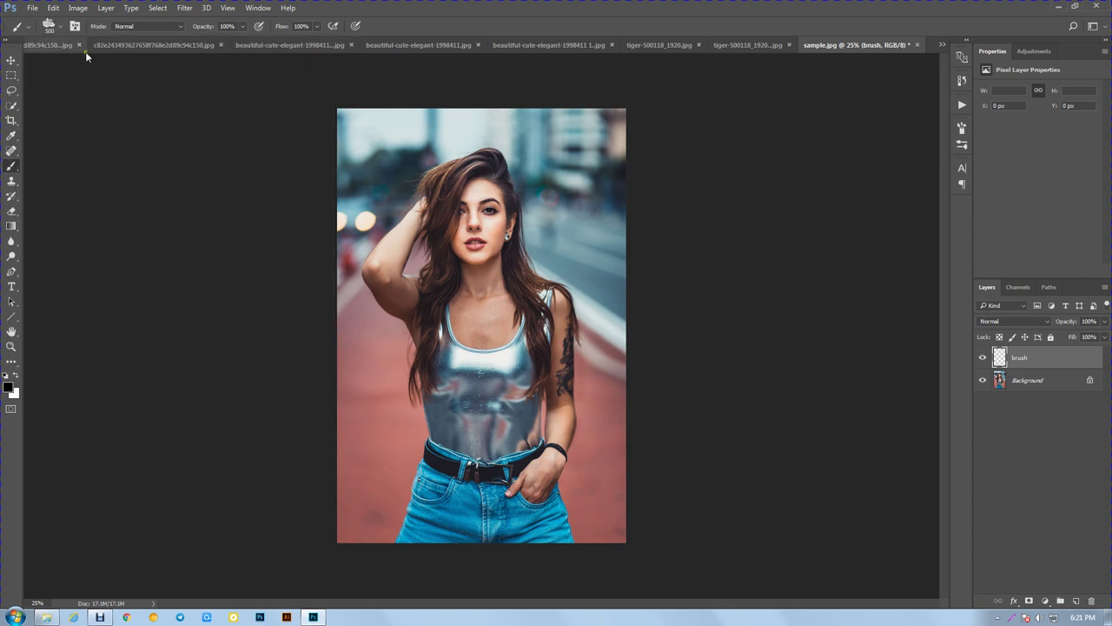
left_click(49, 22)
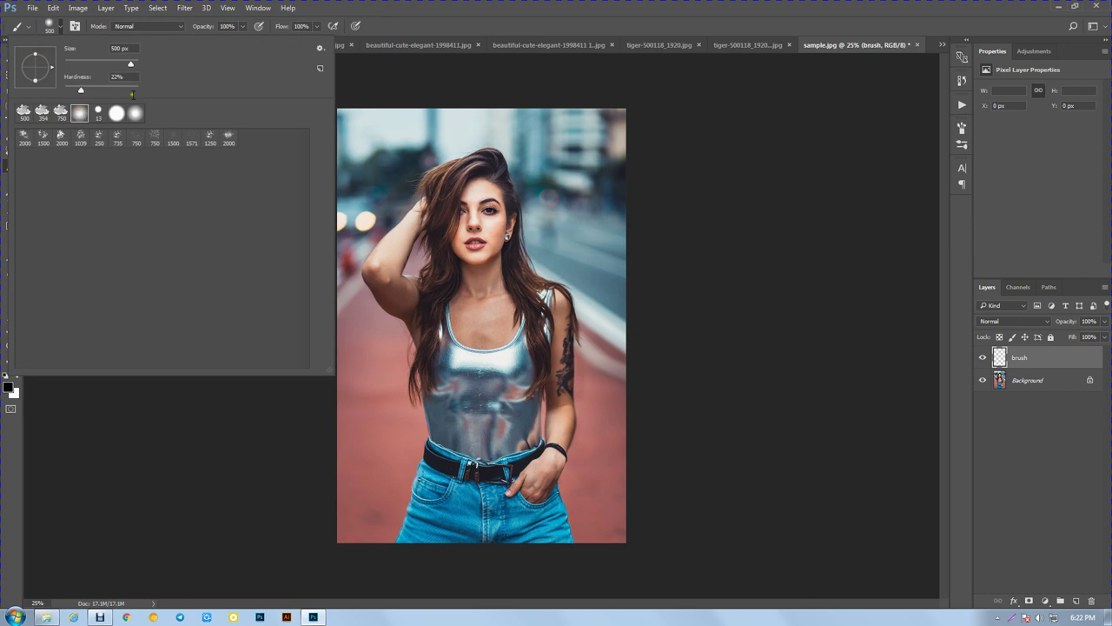
left_click_drag(119, 64, 114, 64)
key("Return")
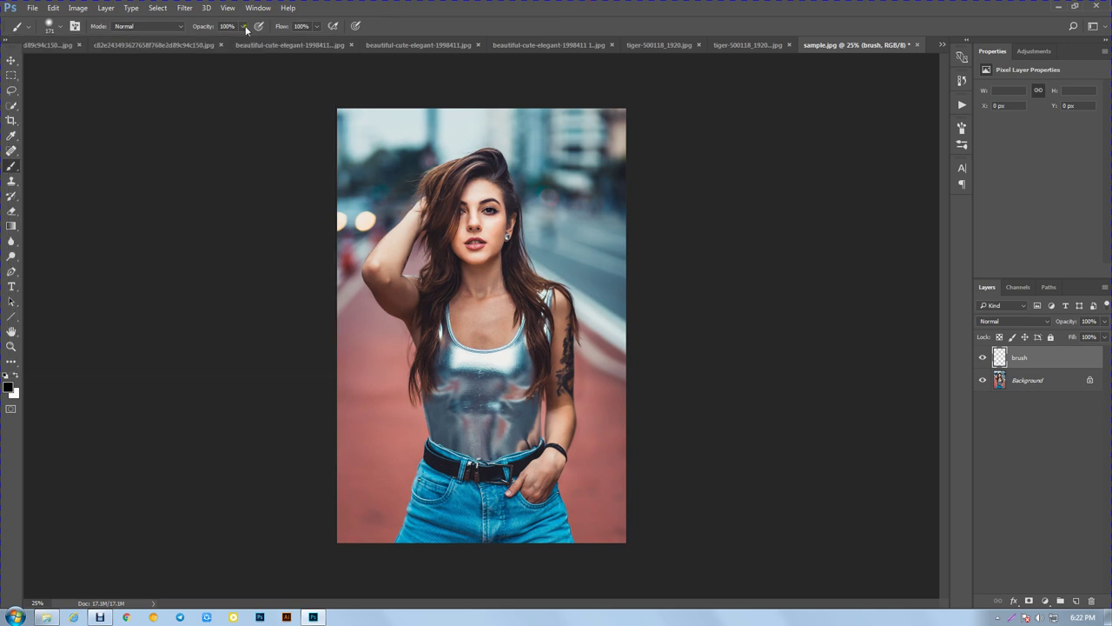
left_click(244, 27)
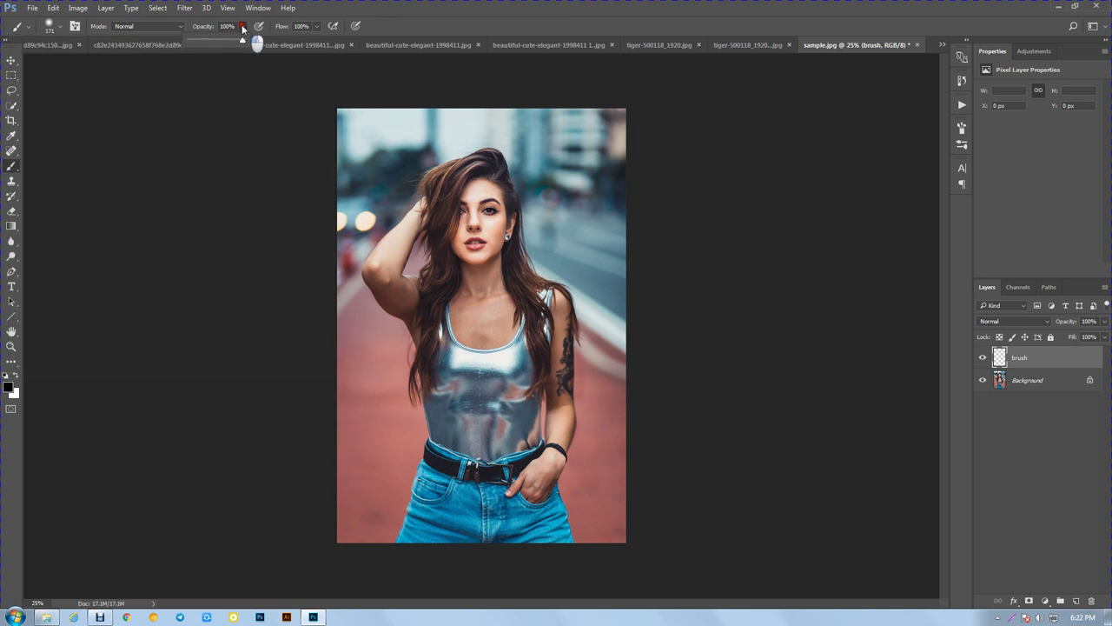
left_click(316, 27)
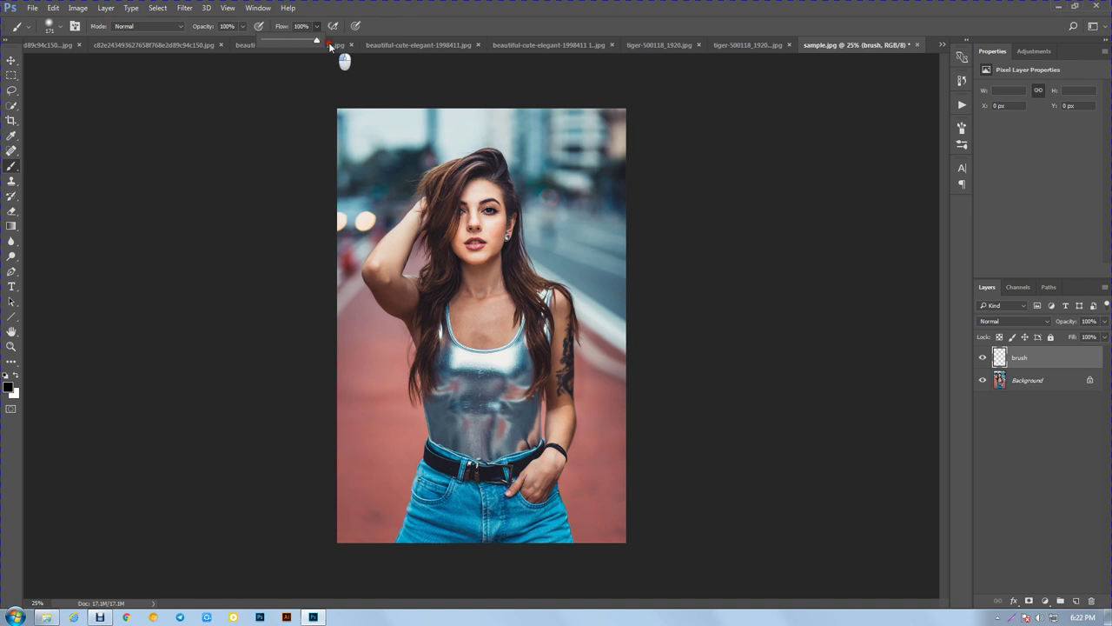
left_click(435, 8)
Step: Set the foreground colour to pure red, ff0000
left_click(9, 387)
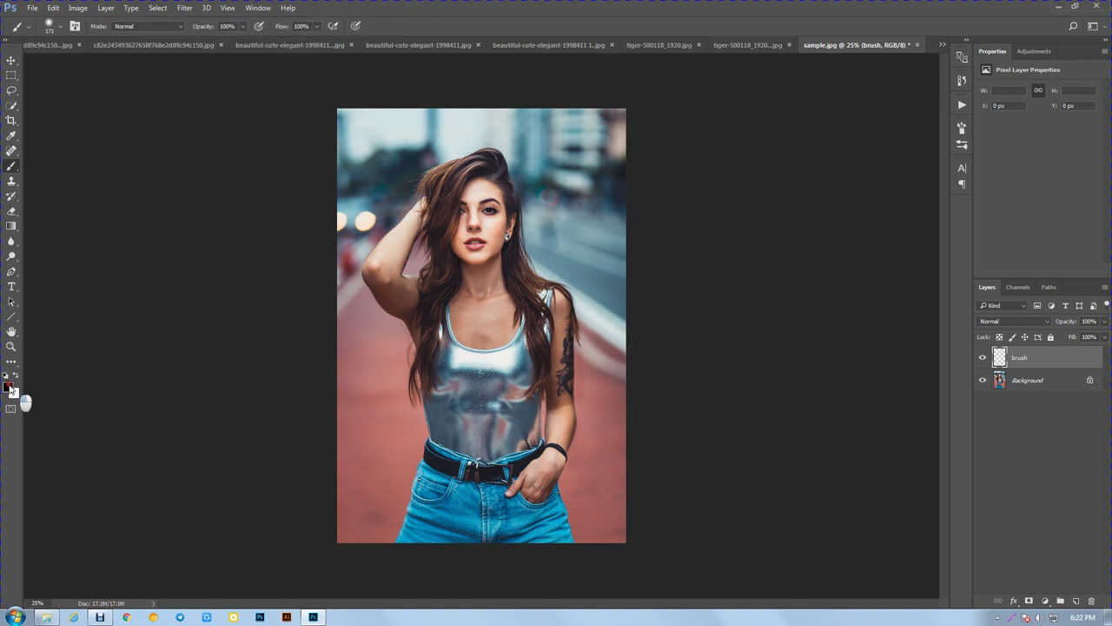
type("ff0000")
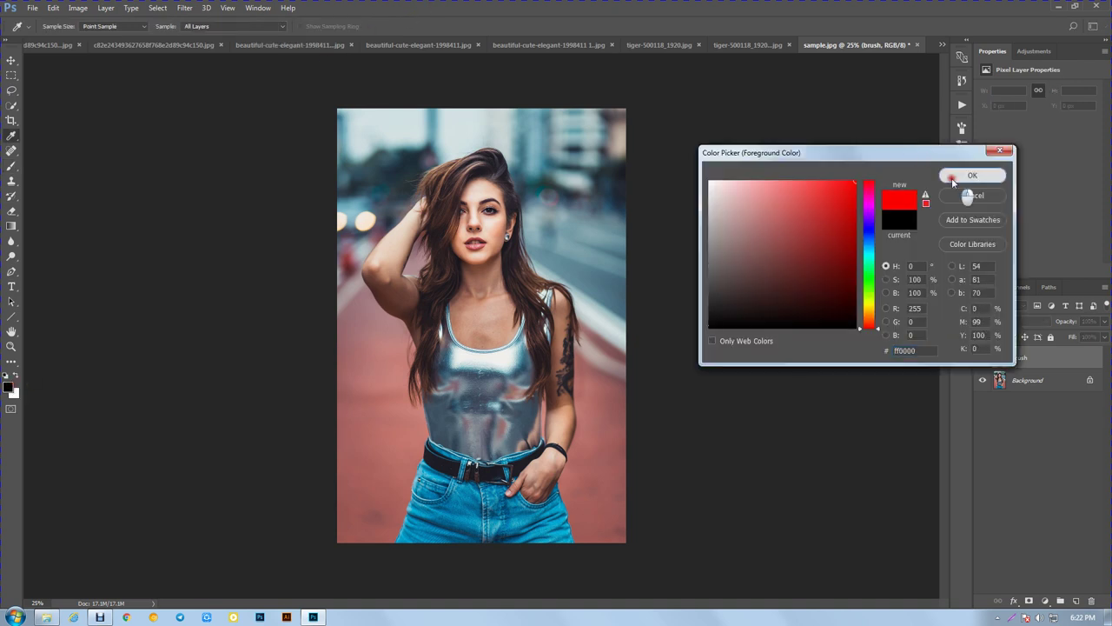
left_click(969, 174)
Step: Paint red over the woman's hair, face, raised arm and body, undoing the first misplaced stroke
mouse_move(495, 171)
left_mouse_down()
mouse_move(448, 175)
mouse_move(417, 210)
left_mouse_up()
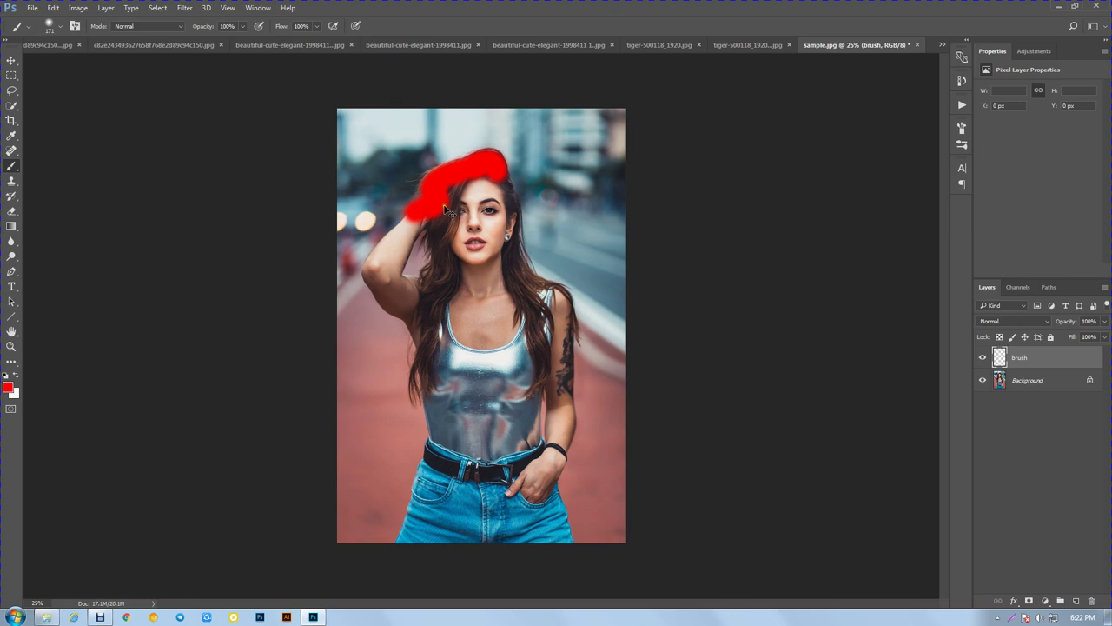
key("ctrl+z")
mouse_move(499, 170)
left_mouse_down()
mouse_move(441, 193)
mouse_move(384, 271)
mouse_move(442, 406)
left_mouse_up()
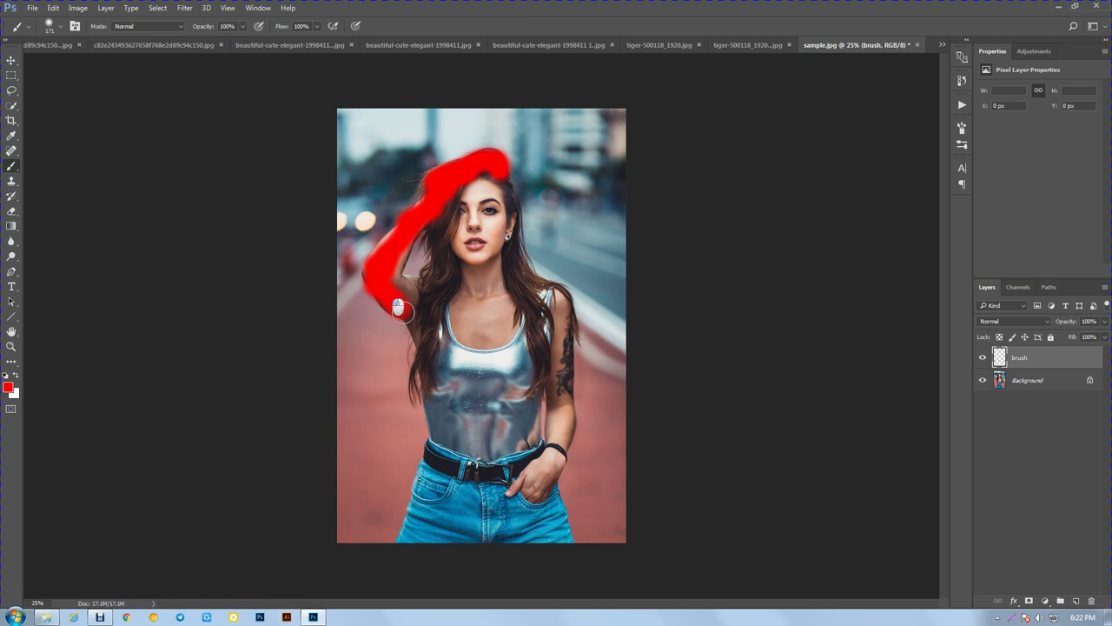
left_click_drag(437, 467, 417, 549)
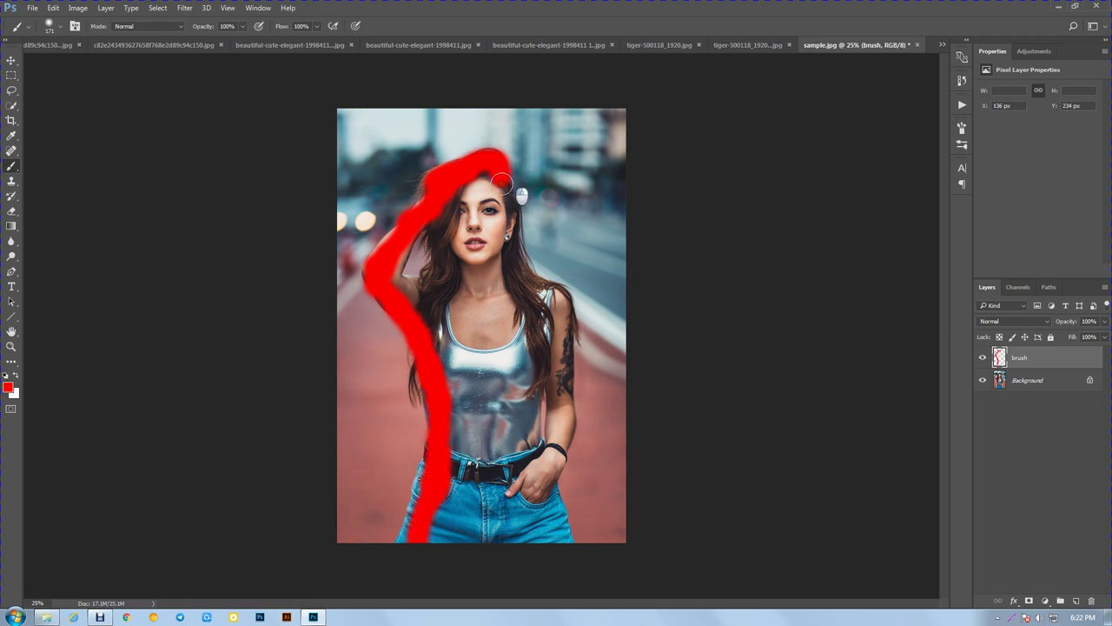
mouse_move(497, 158)
left_mouse_down()
mouse_move(569, 352)
mouse_move(565, 541)
left_mouse_up()
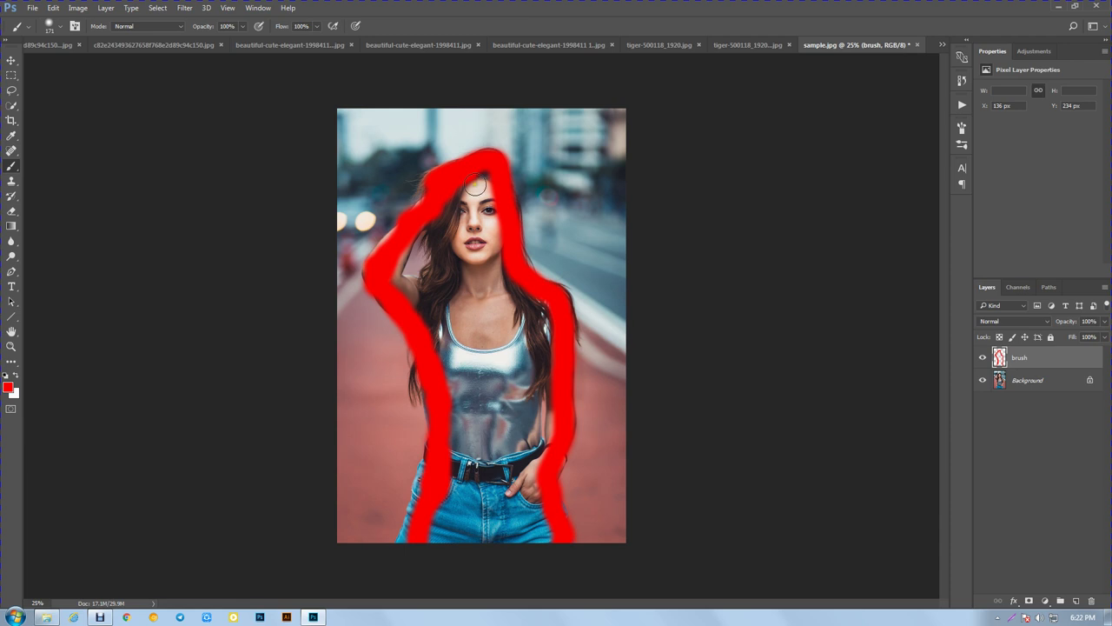
mouse_move(476, 182)
left_mouse_down()
mouse_move(447, 218)
mouse_move(430, 282)
mouse_move(398, 289)
mouse_move(407, 248)
mouse_move(413, 278)
mouse_move(473, 298)
left_mouse_up()
mouse_move(480, 202)
left_mouse_down()
mouse_move(520, 334)
mouse_move(556, 343)
mouse_move(531, 409)
mouse_move(530, 469)
mouse_move(503, 503)
left_mouse_up()
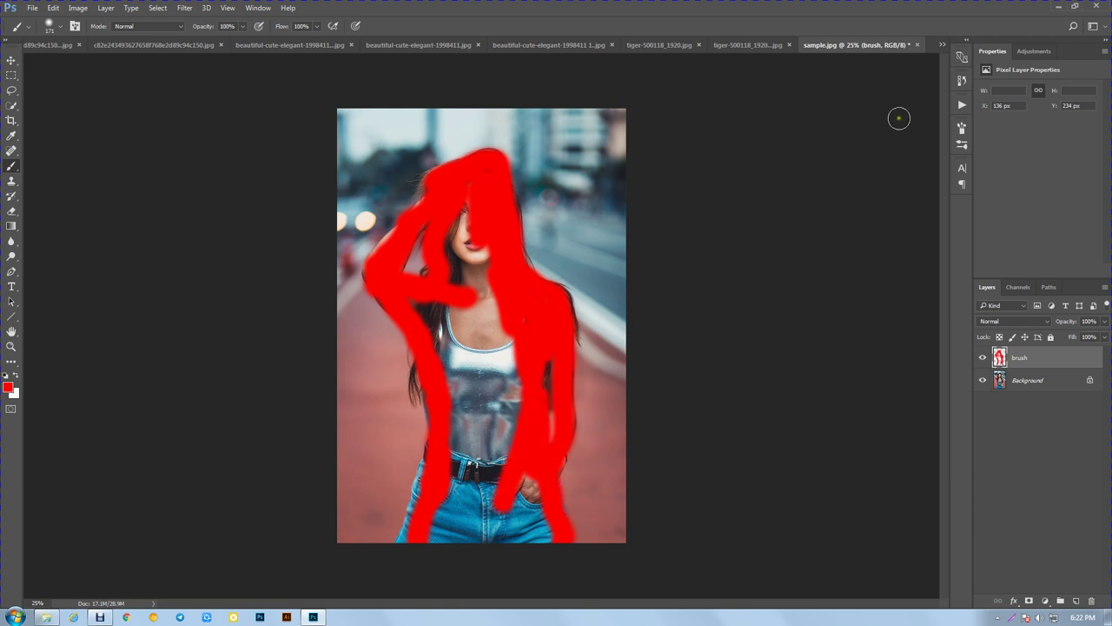
Step: Minimize Photoshop and drag the sample PSD file from the desktop into Photoshop
left_click(1057, 6)
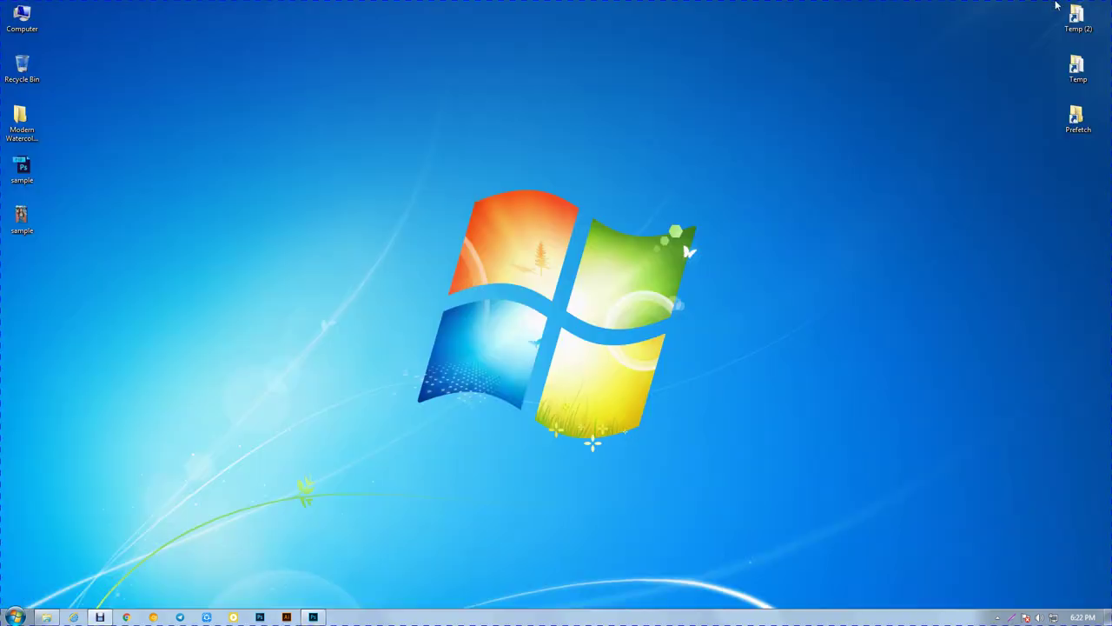
left_click(22, 170)
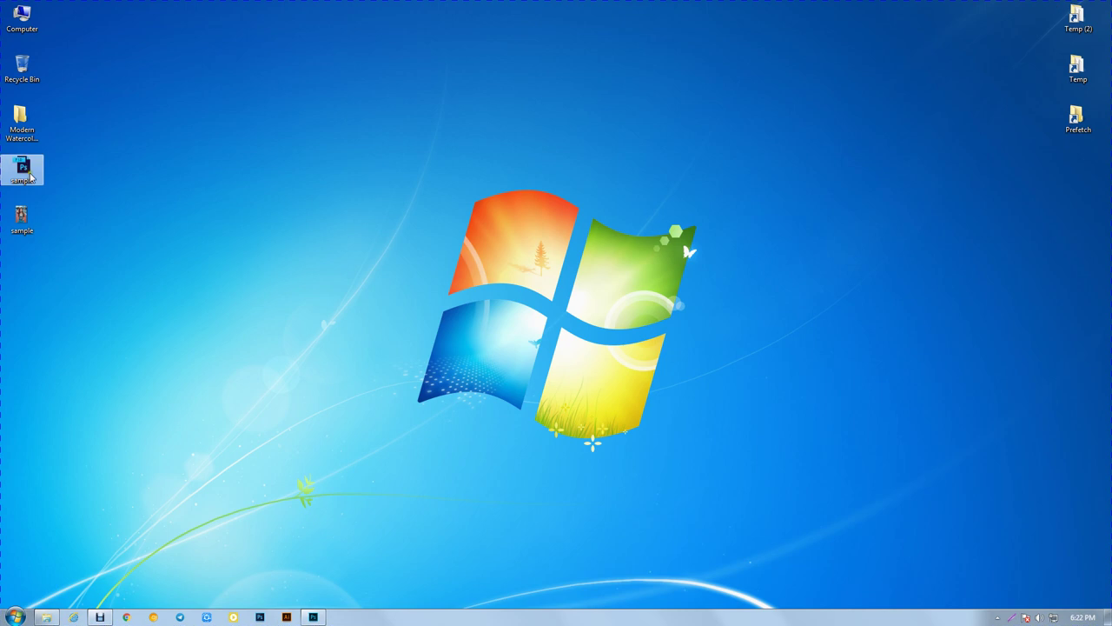
mouse_move(24, 172)
left_mouse_down()
mouse_move(133, 165)
mouse_move(311, 619)
mouse_move(770, 298)
left_mouse_up()
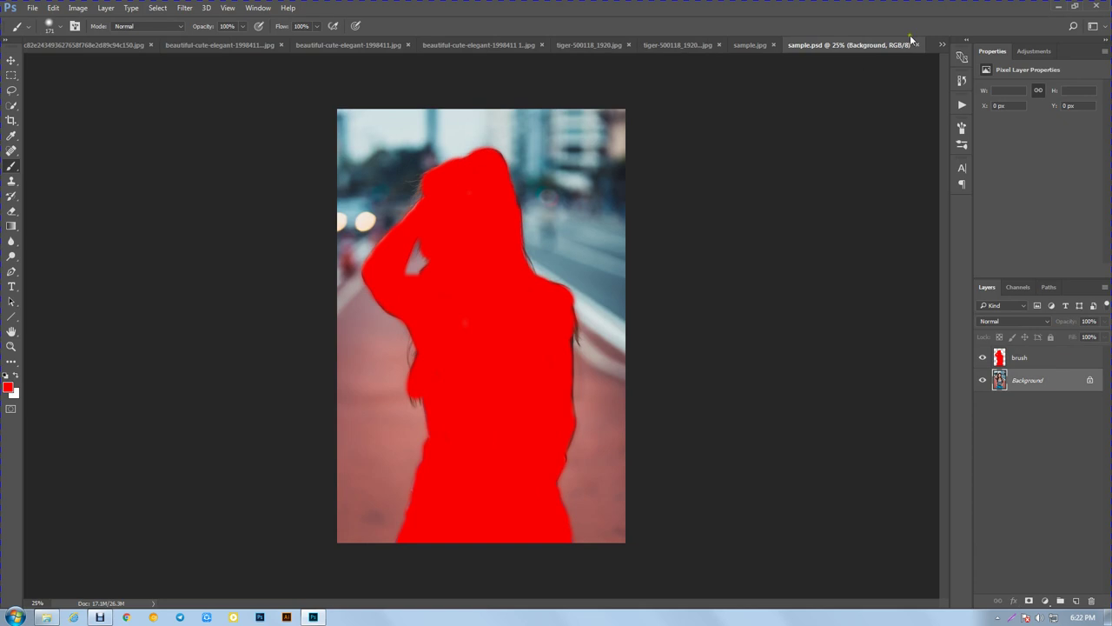
Step: Close sample.jpg, discarding its changes
left_click(771, 43)
key("ctrl+w")
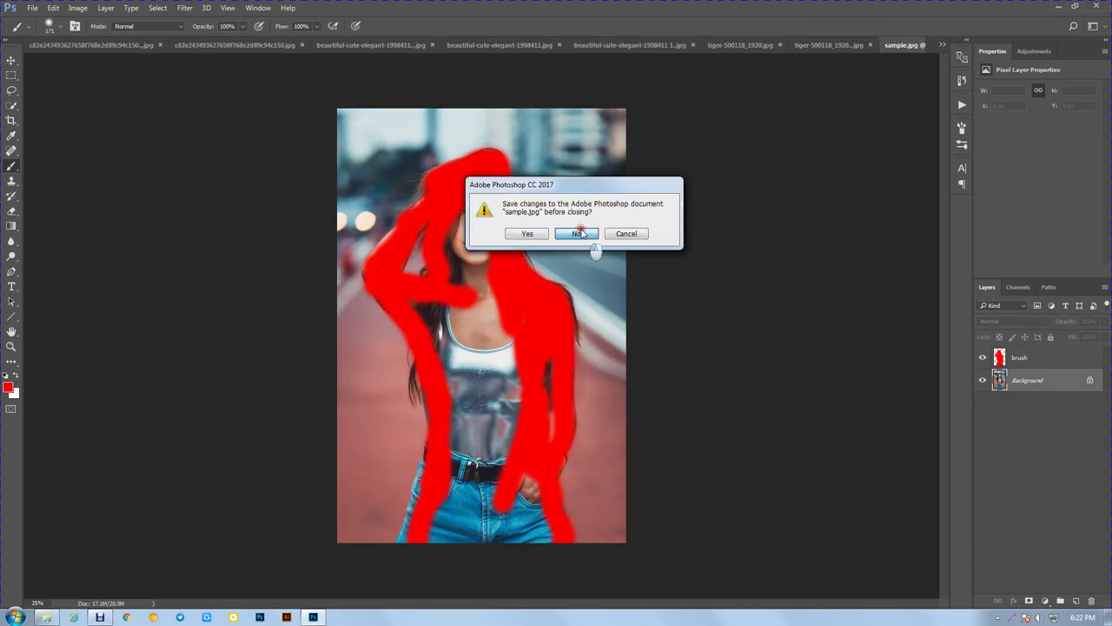
left_click(579, 233)
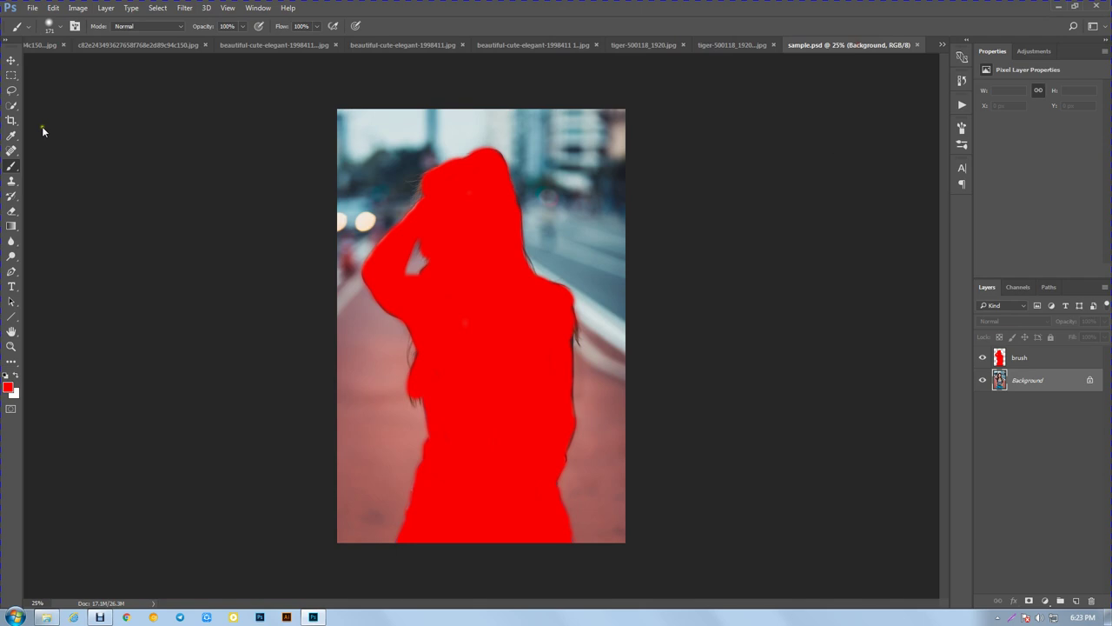
Step: With the Move tool active, hide the red brush layer in sample.psd to reveal the photo
left_click(11, 60)
left_click(1012, 362)
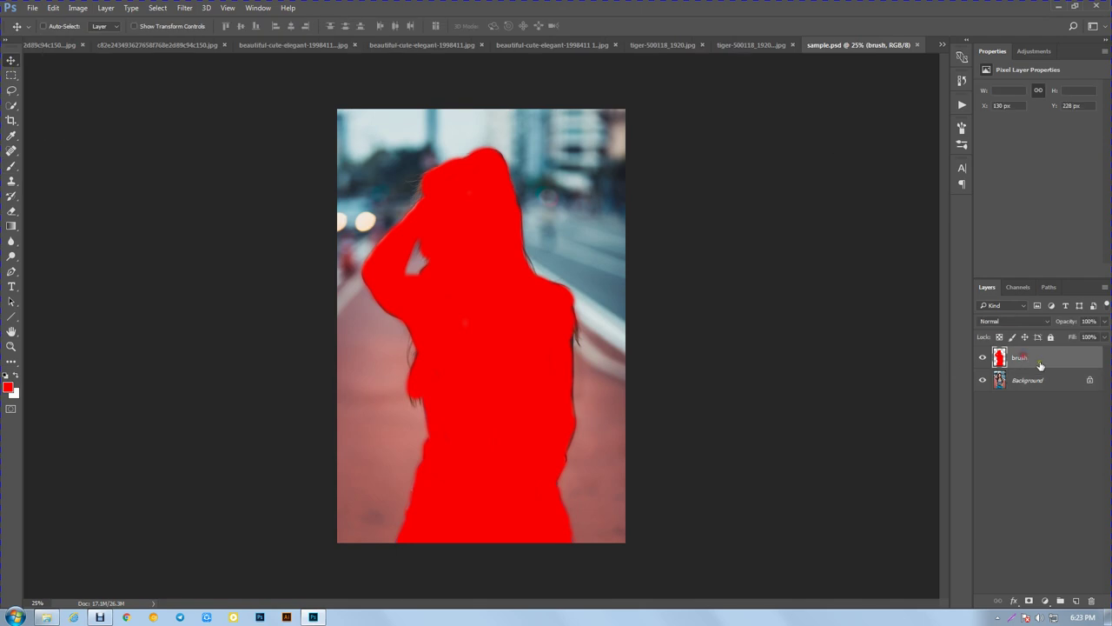
left_click(983, 357)
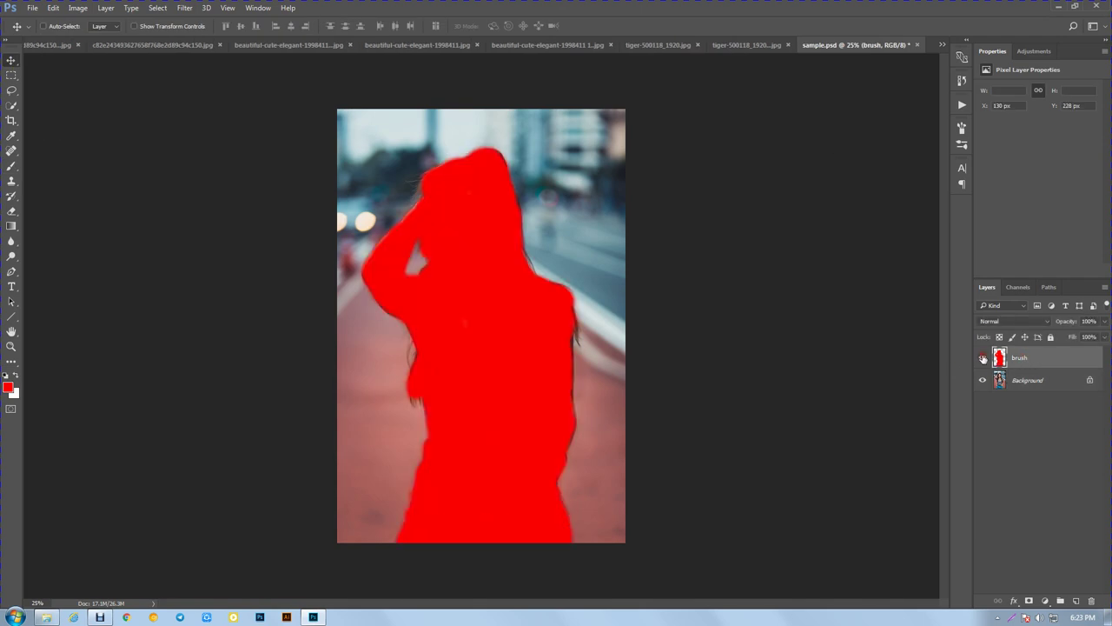
left_click(982, 357)
left_click(982, 357)
scroll(514, 258, "up", 1)
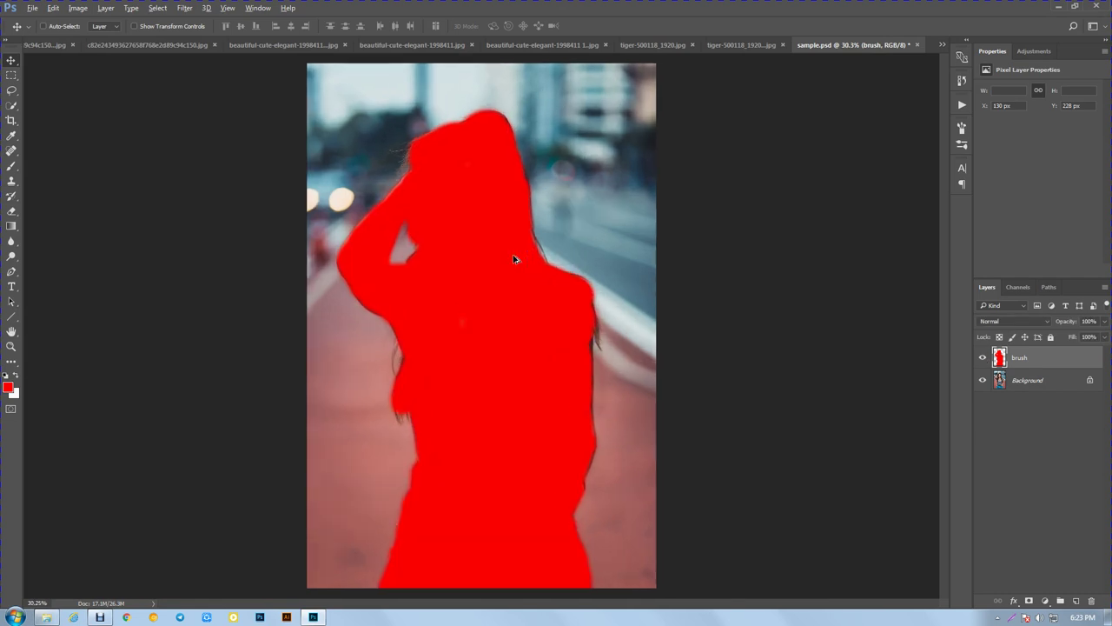
left_click(983, 357)
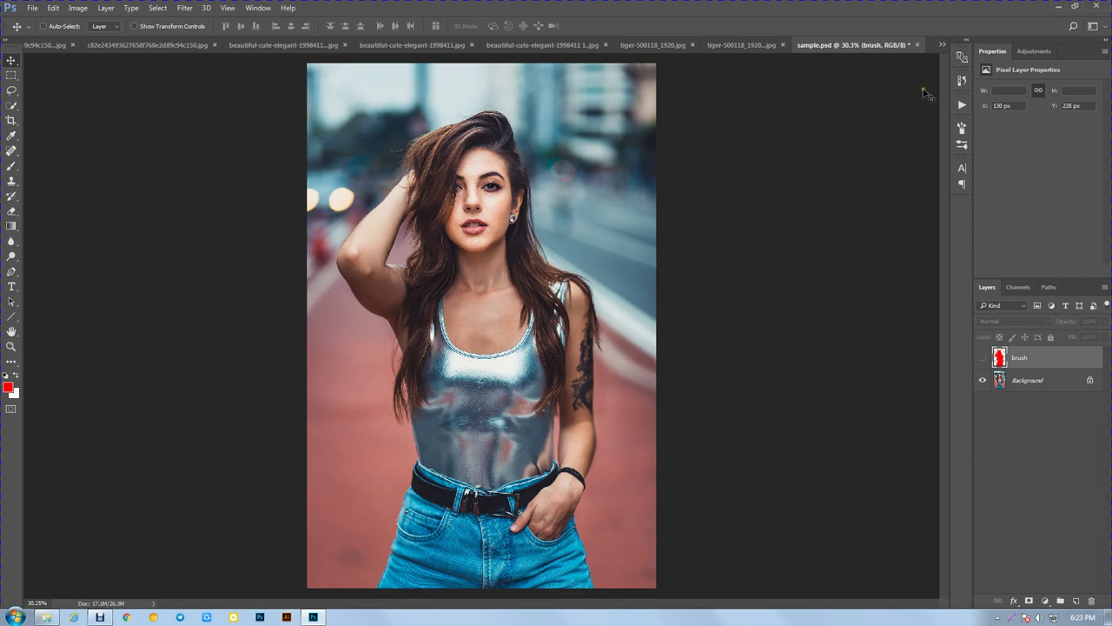
left_click(248, 8)
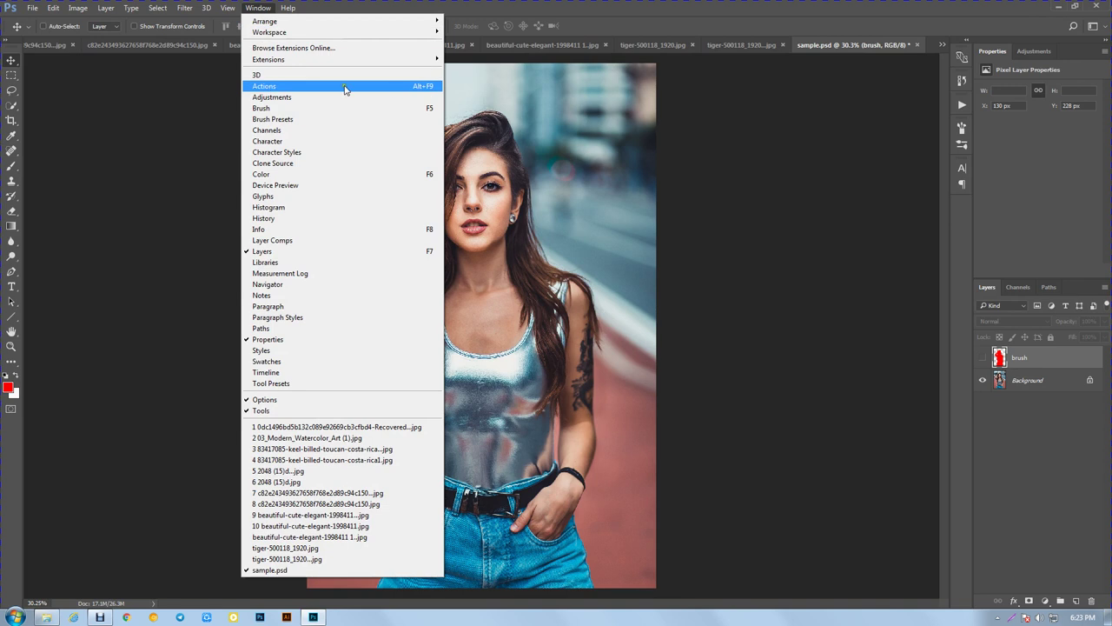
Step: Load the Modern Watercolor Art ATN file into the Actions panel and check its actions
left_click(303, 86)
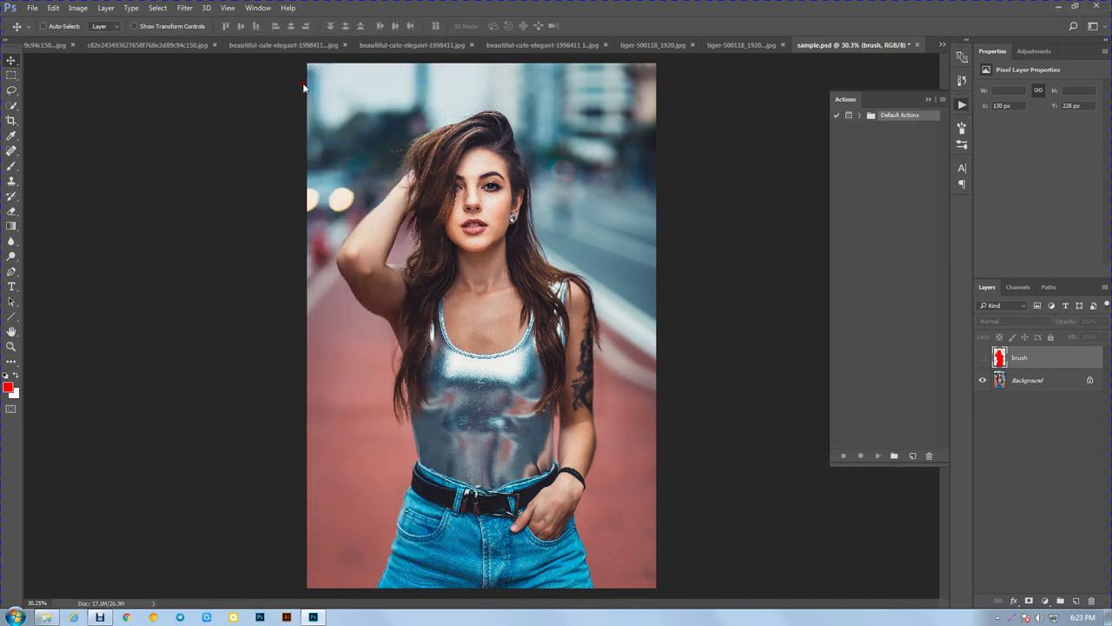
left_click(942, 100)
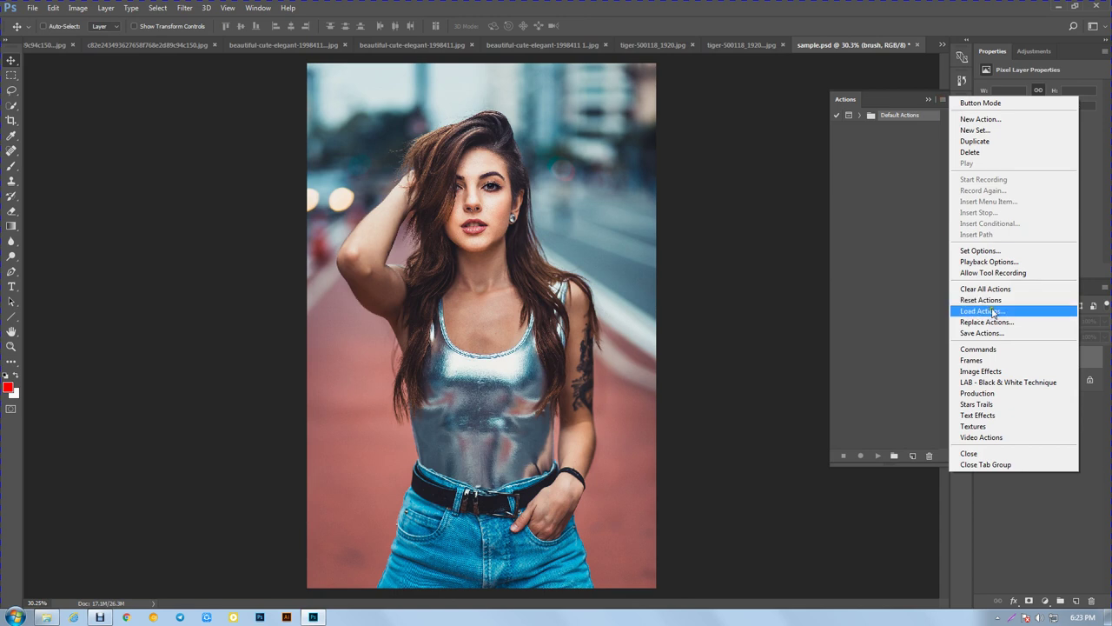
left_click(1034, 317)
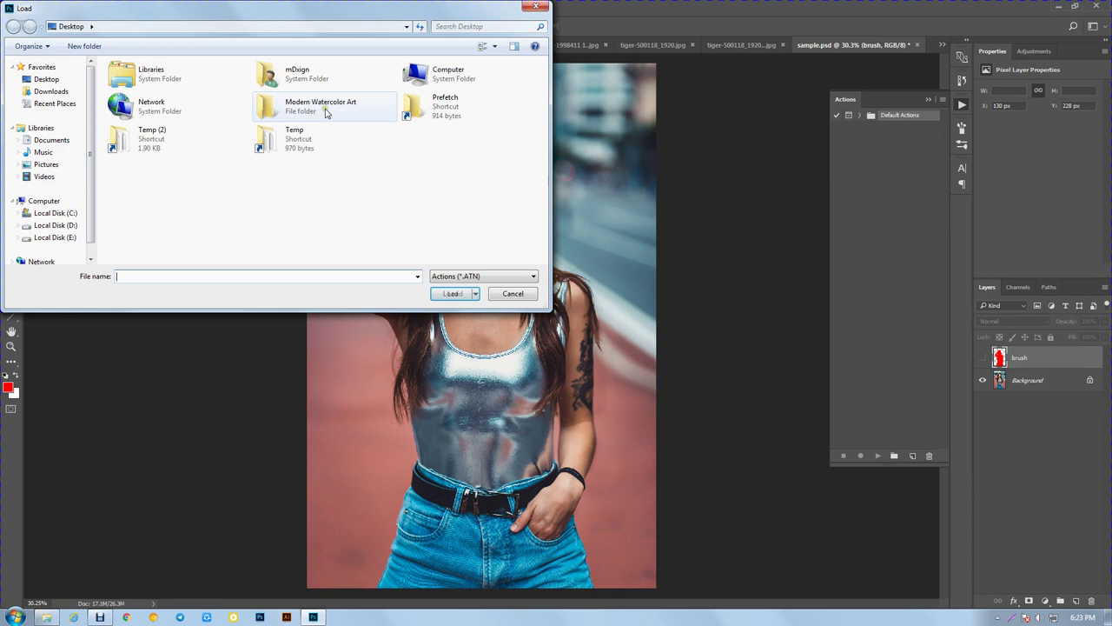
left_click(318, 109)
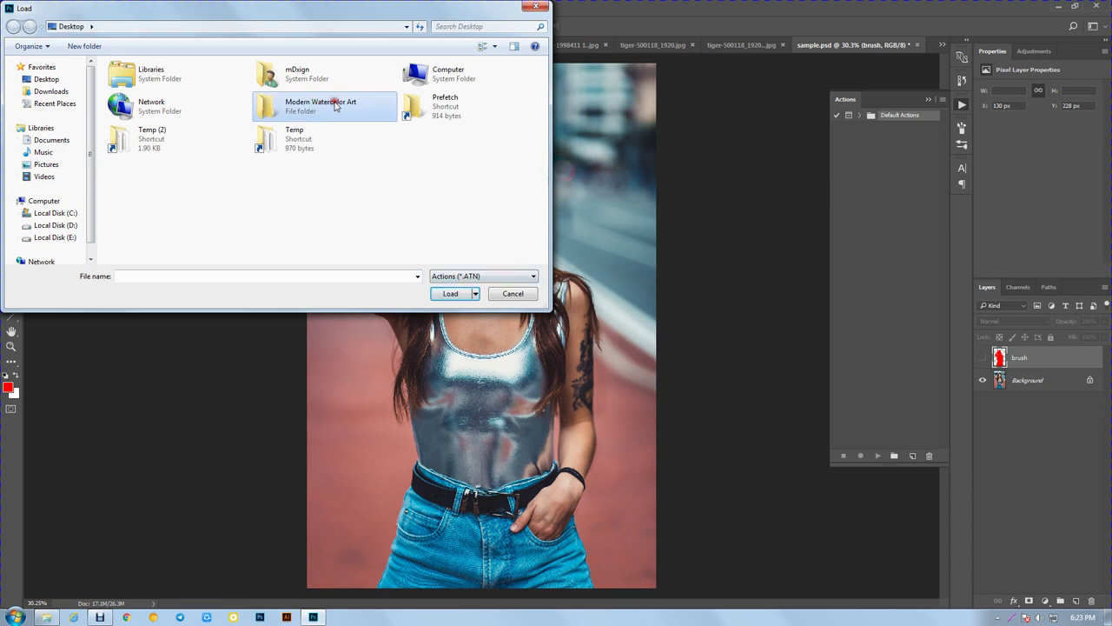
double_click(335, 105)
left_click(187, 80)
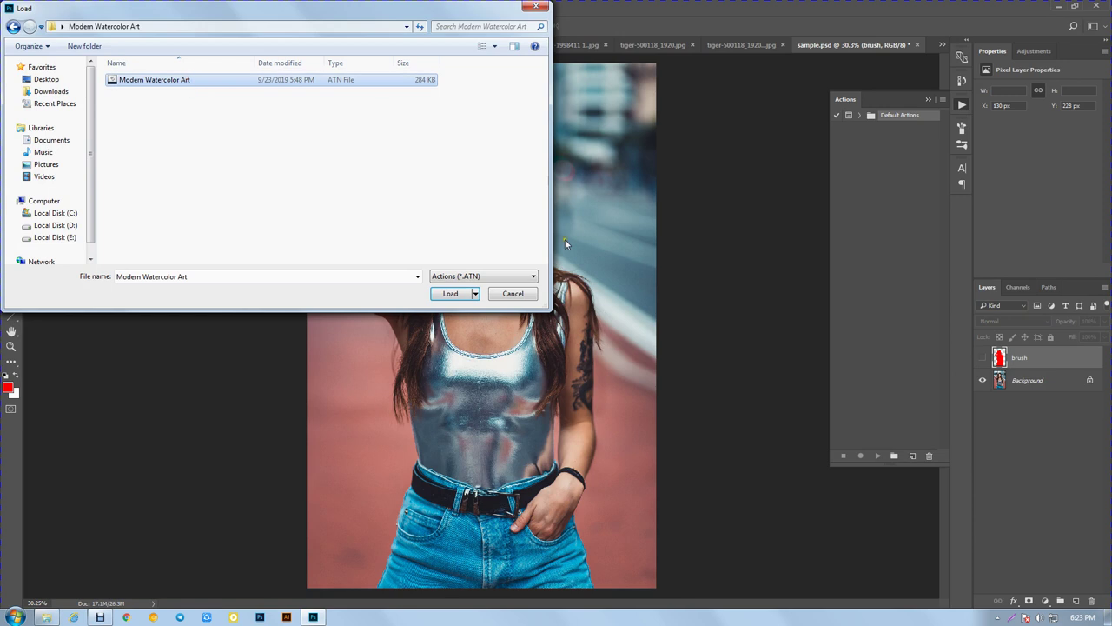
left_click(455, 293)
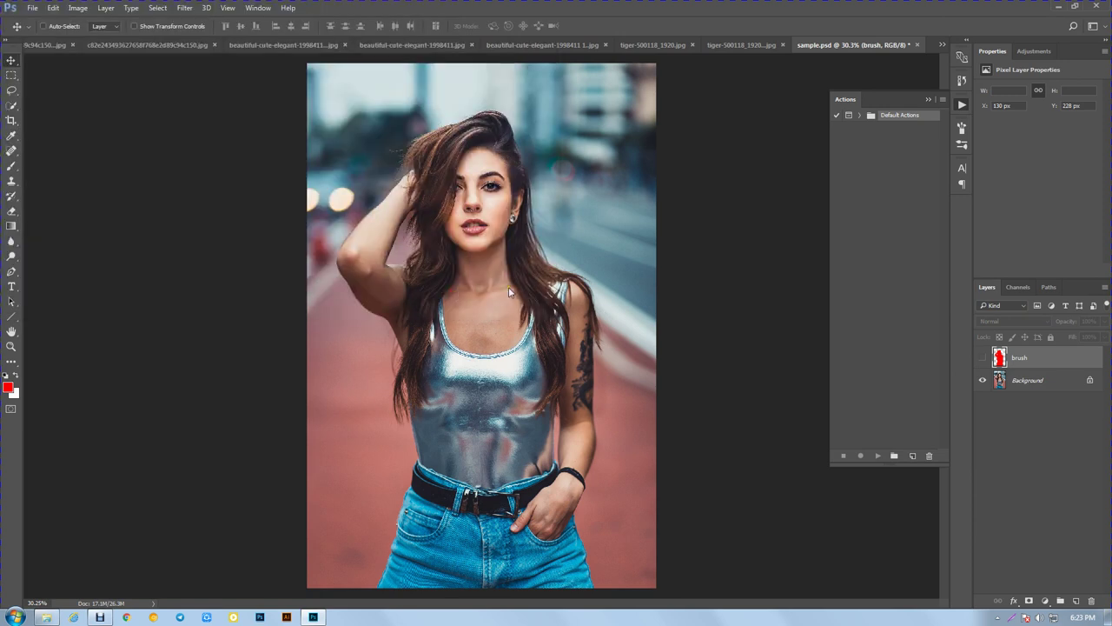
left_click(861, 127)
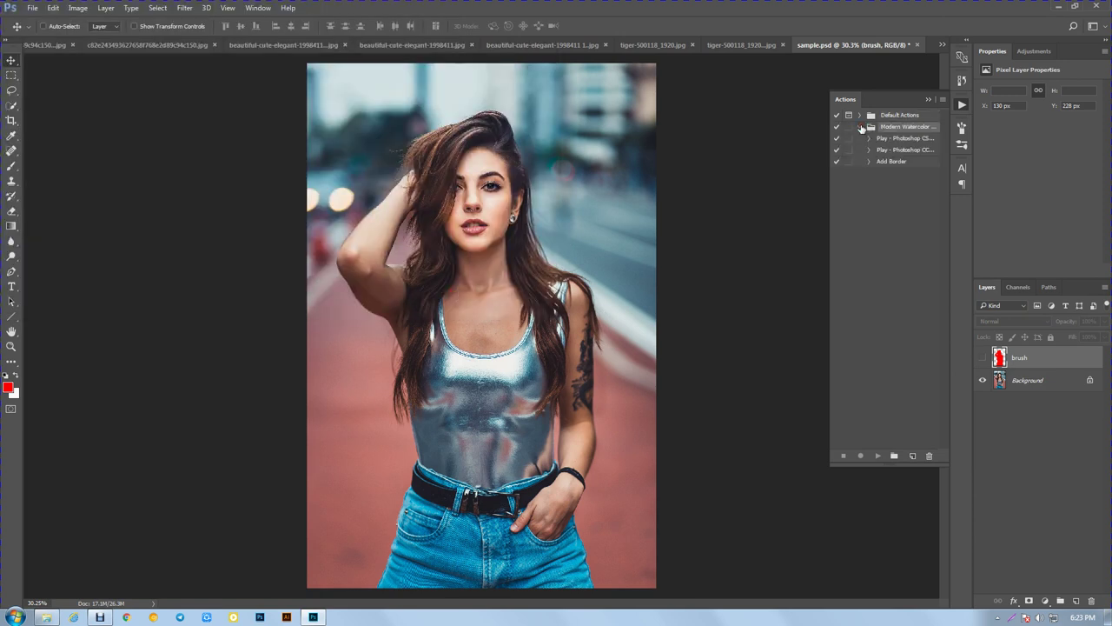
left_click(860, 127)
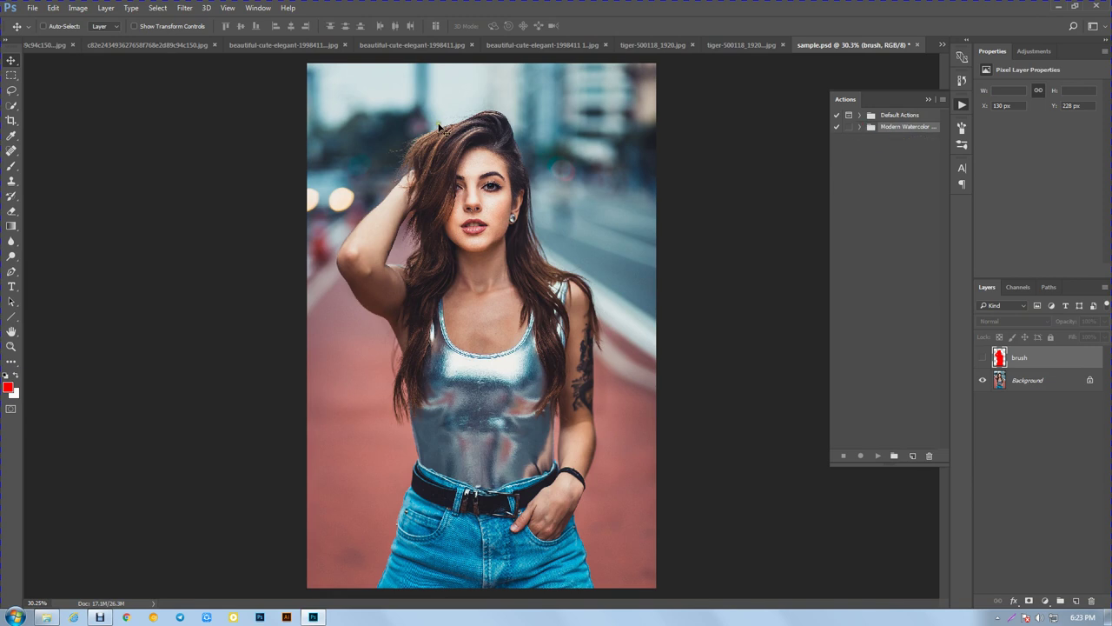
left_click(75, 7)
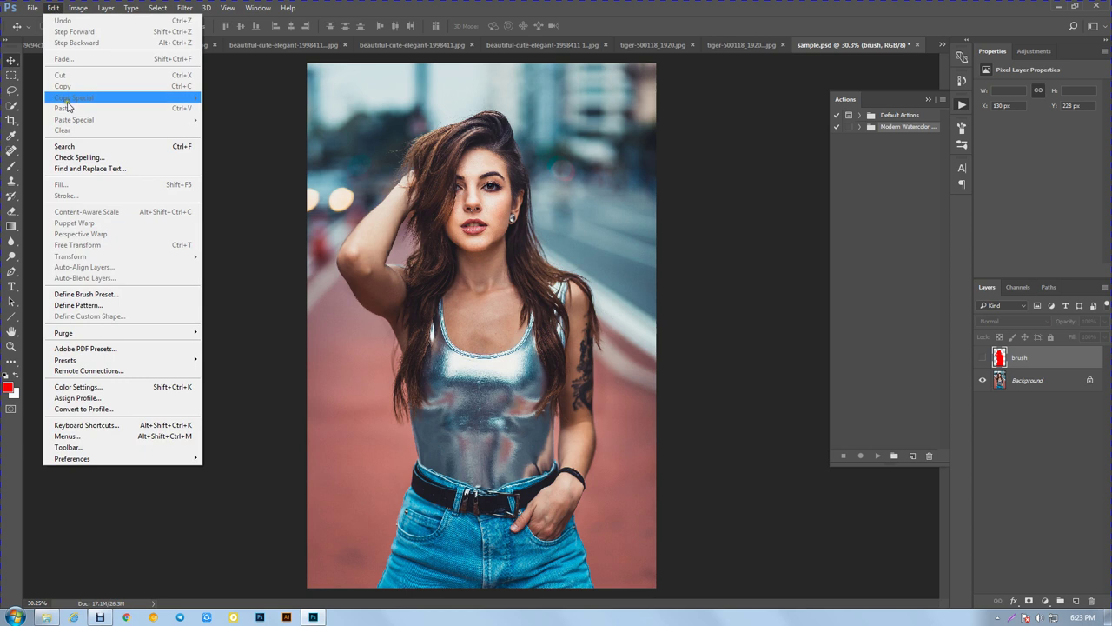
mouse_move(122, 359)
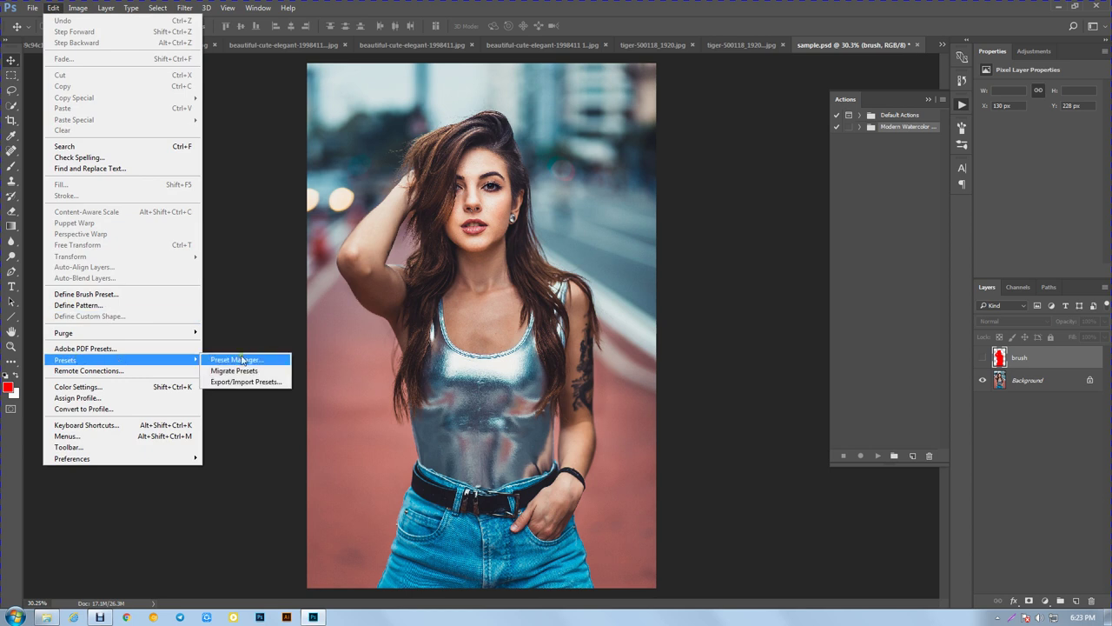
Step: Load the WC brush set from Desktop > Modern Watercolor Art into the Brushes presets
left_click(245, 360)
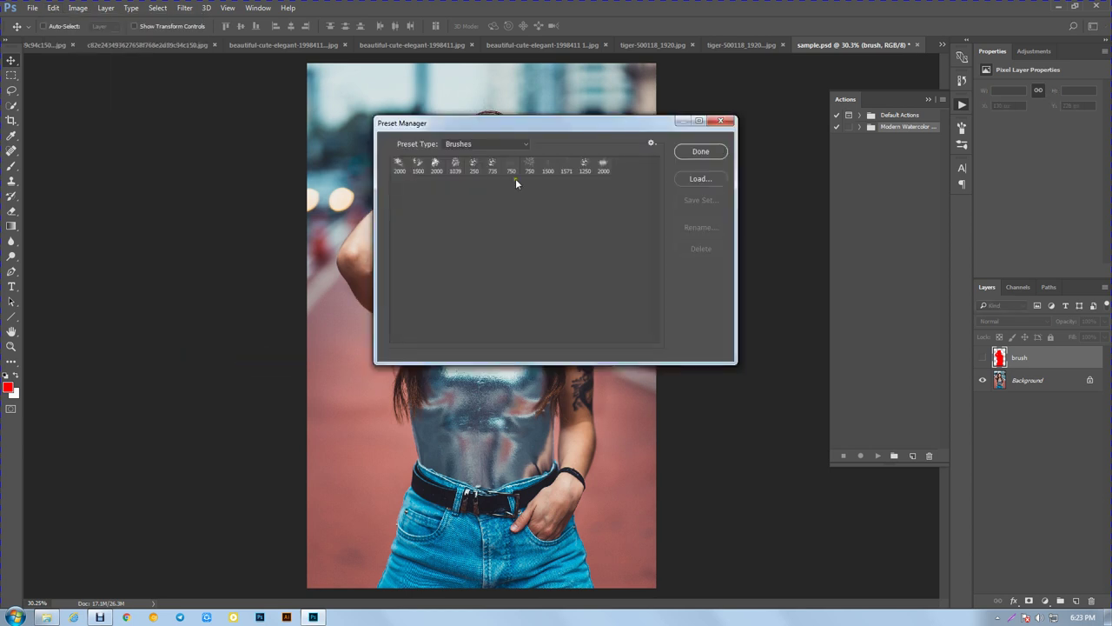
left_click(477, 145)
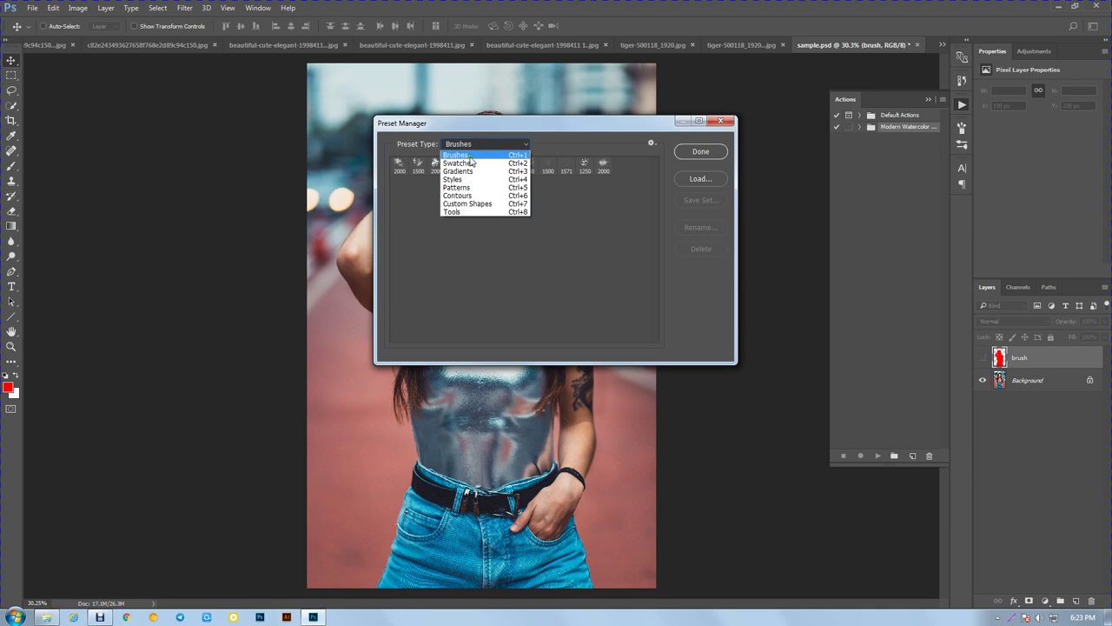
left_click(491, 157)
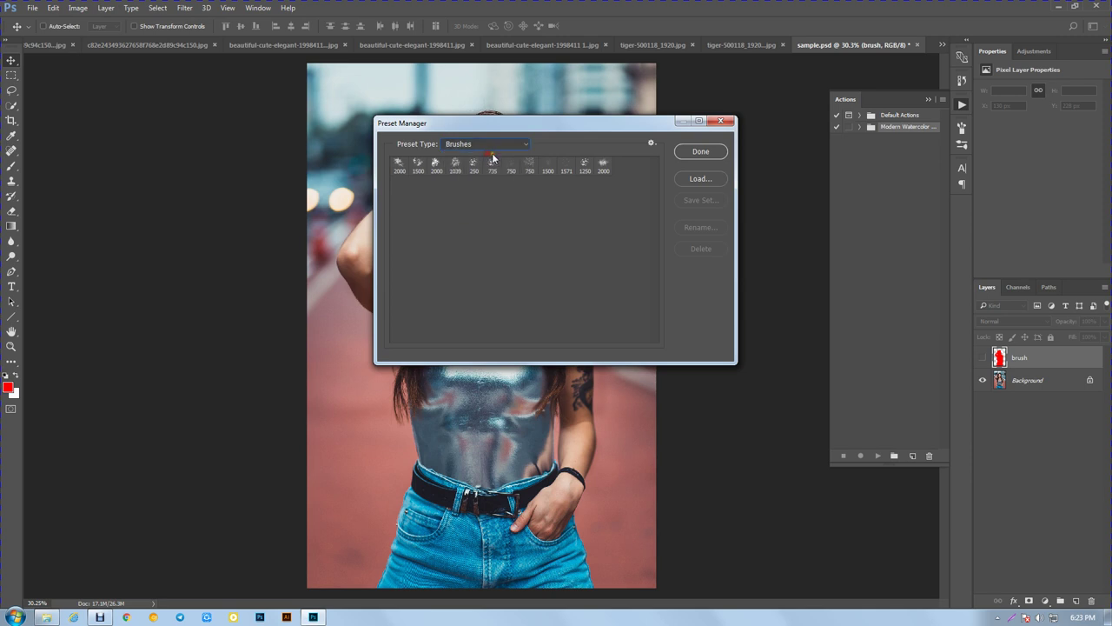
left_click(703, 180)
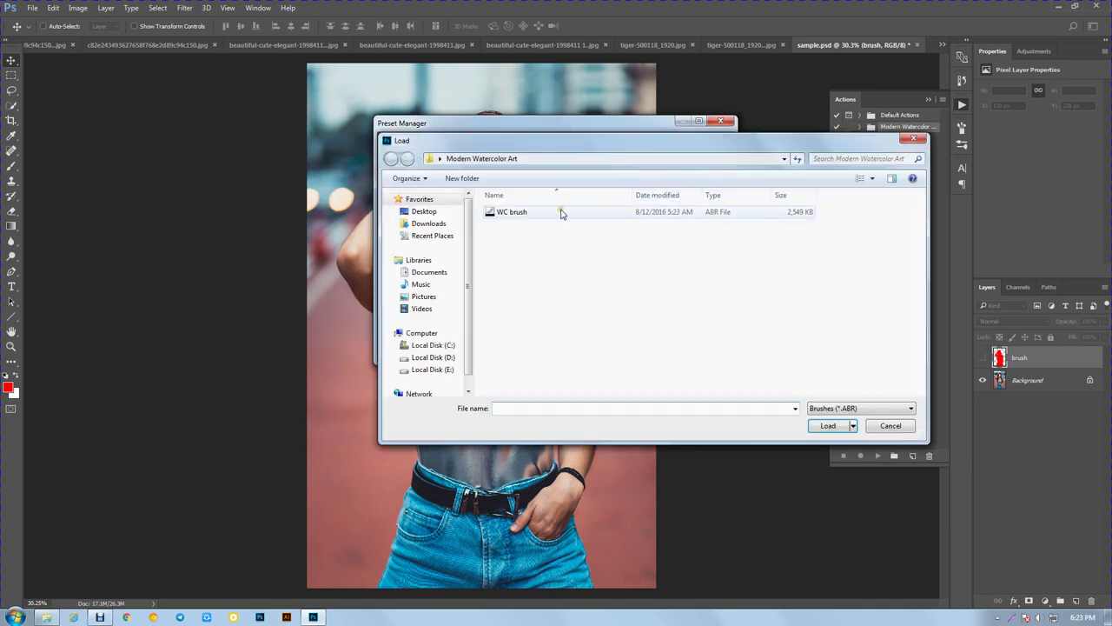
left_click(423, 212)
left_click(676, 237)
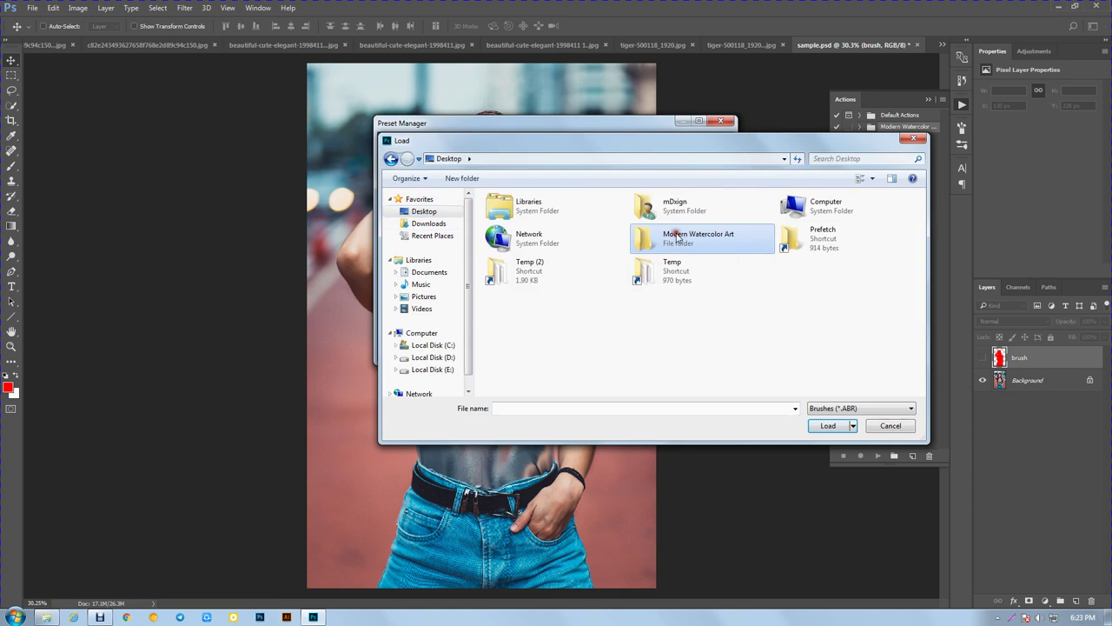
left_click(832, 427)
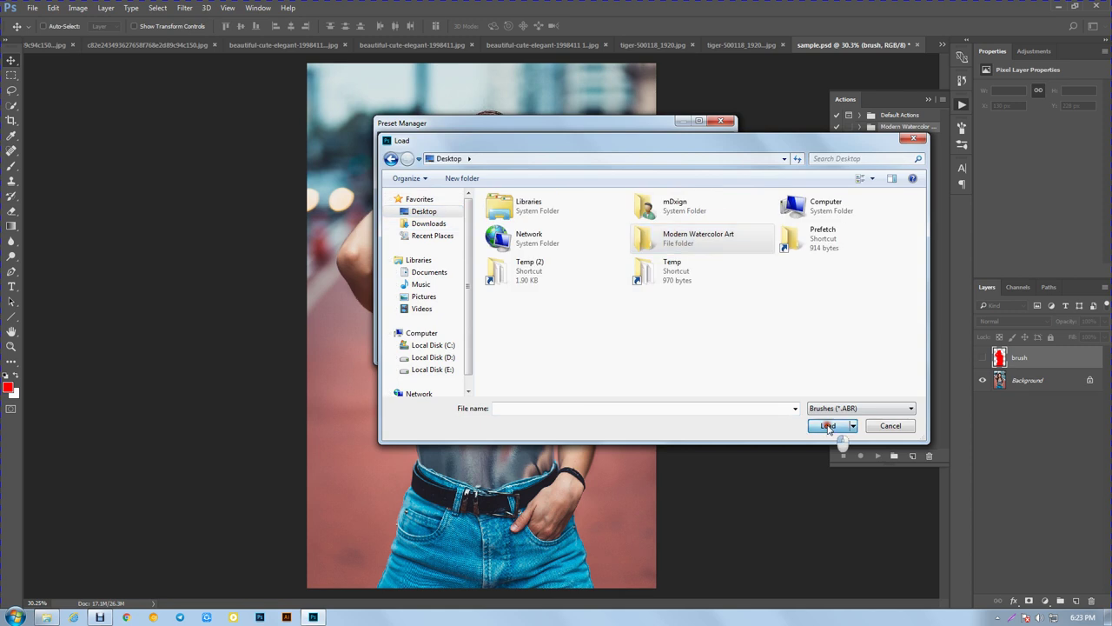
left_click(524, 215)
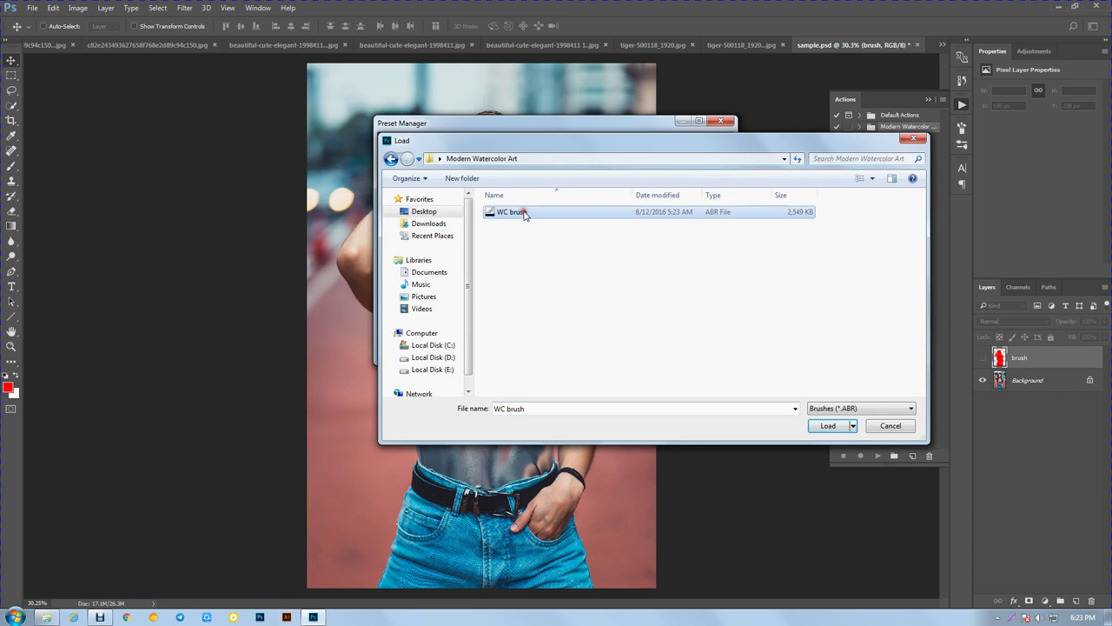
left_click(834, 426)
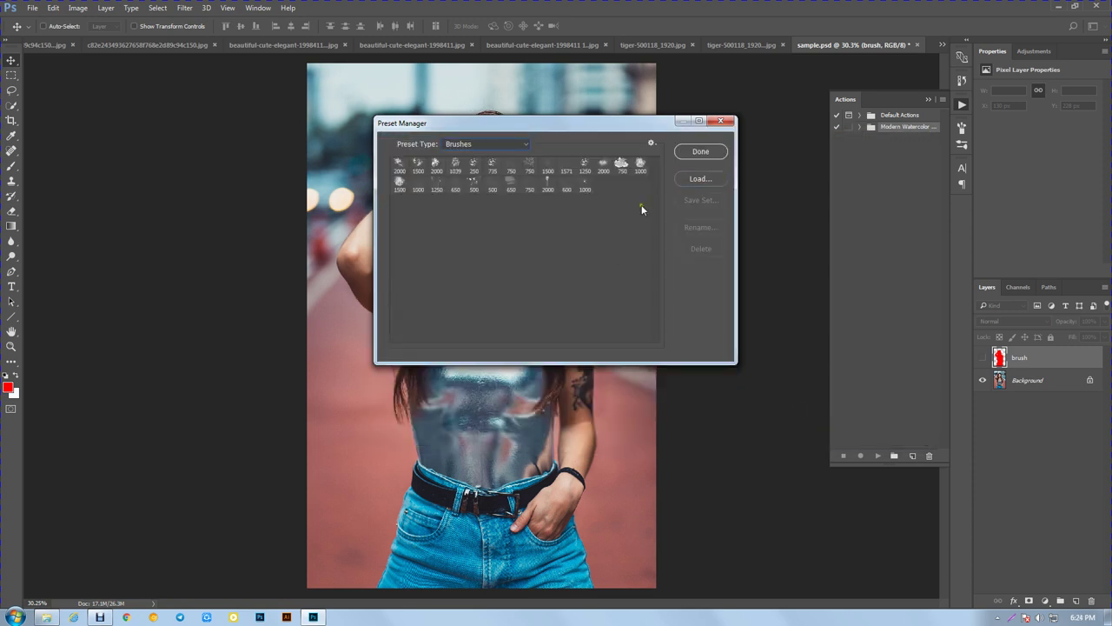
Step: Expand the Modern Watercolor action set and read the first Play action's full name unchanged
left_click(706, 153)
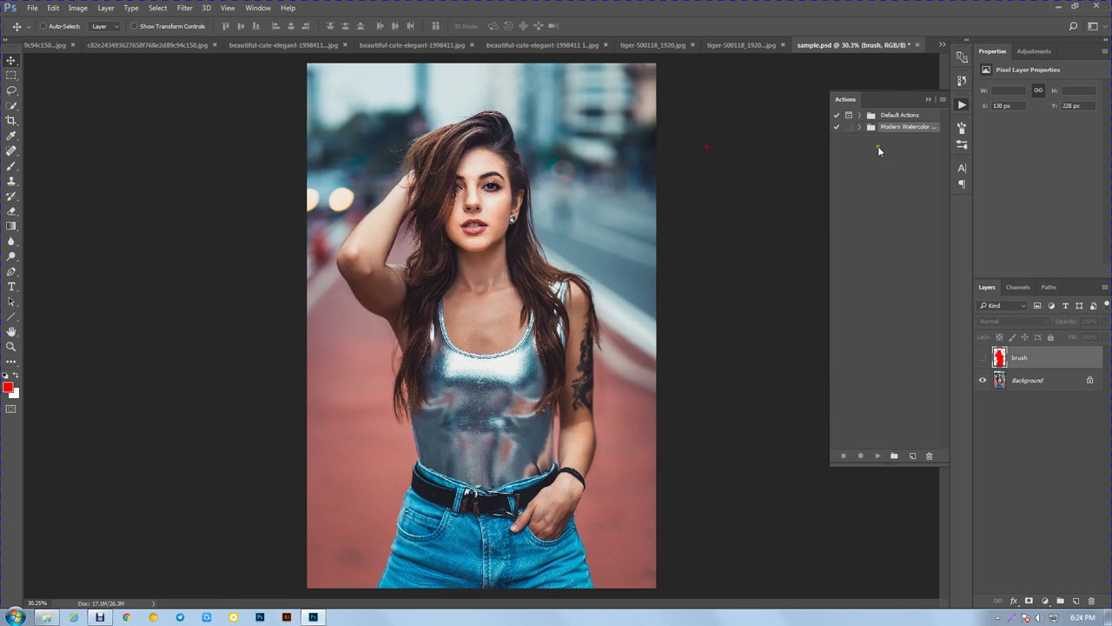
left_click(859, 128)
left_click(903, 139)
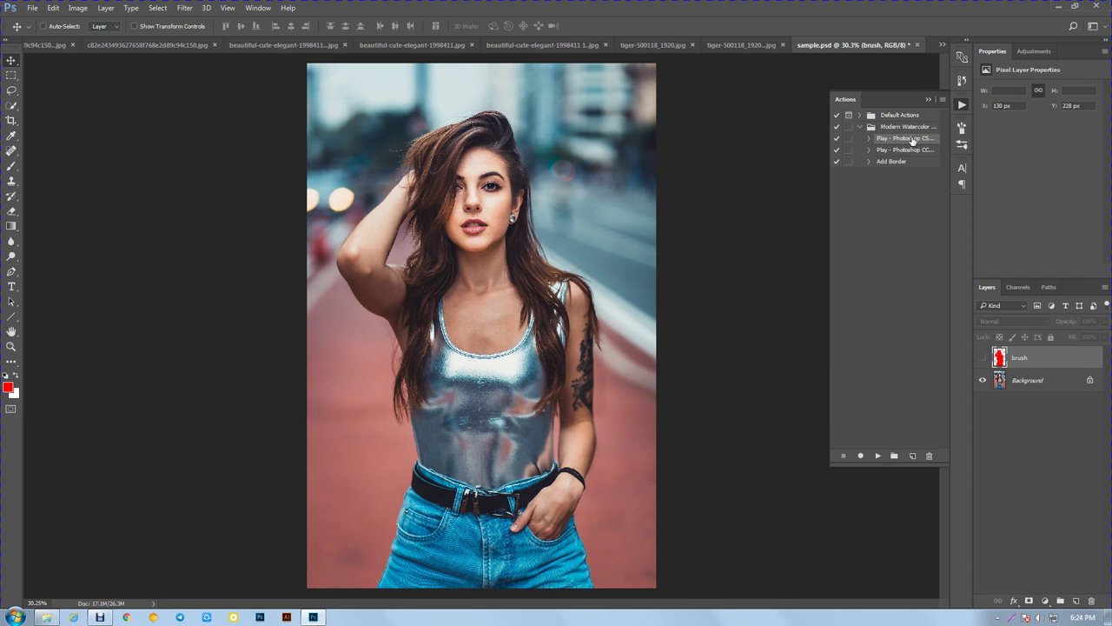
double_click(908, 139)
left_click_drag(936, 138, 904, 139)
left_click_drag(904, 139, 903, 139)
key("Return")
Step: Read the second Play action's full version name, leaving it unrenamed
double_click(904, 151)
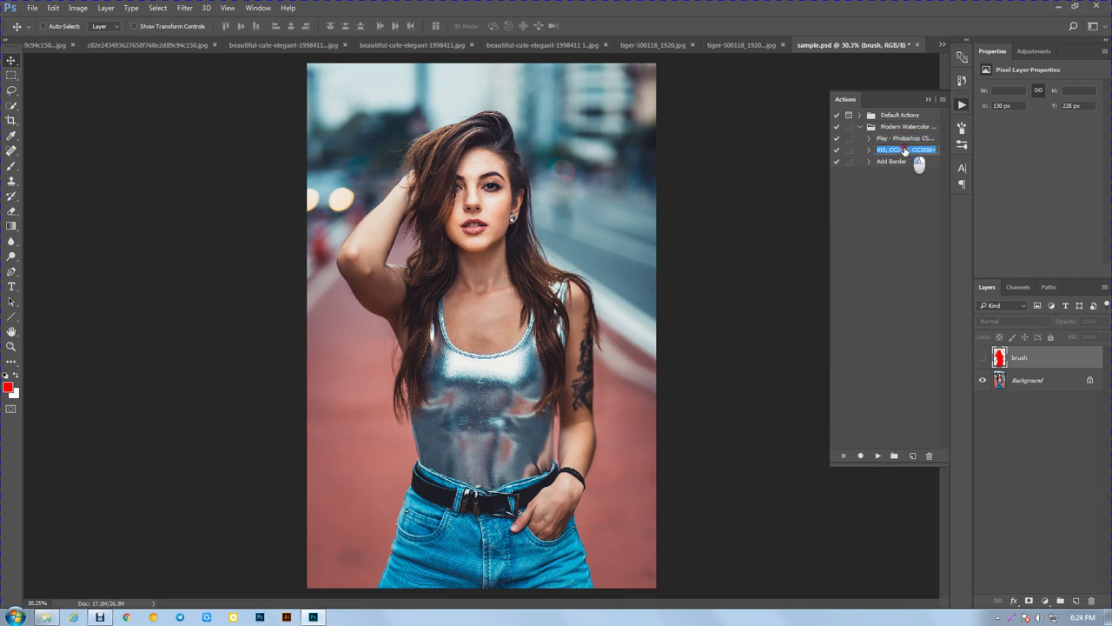
left_click_drag(946, 161, 891, 164)
left_click_drag(957, 155, 885, 154)
left_click(894, 181)
Step: Play the 'Play - Photoshop CC' watercolor action on the portrait and let it finish
left_click(892, 154)
left_click(878, 456)
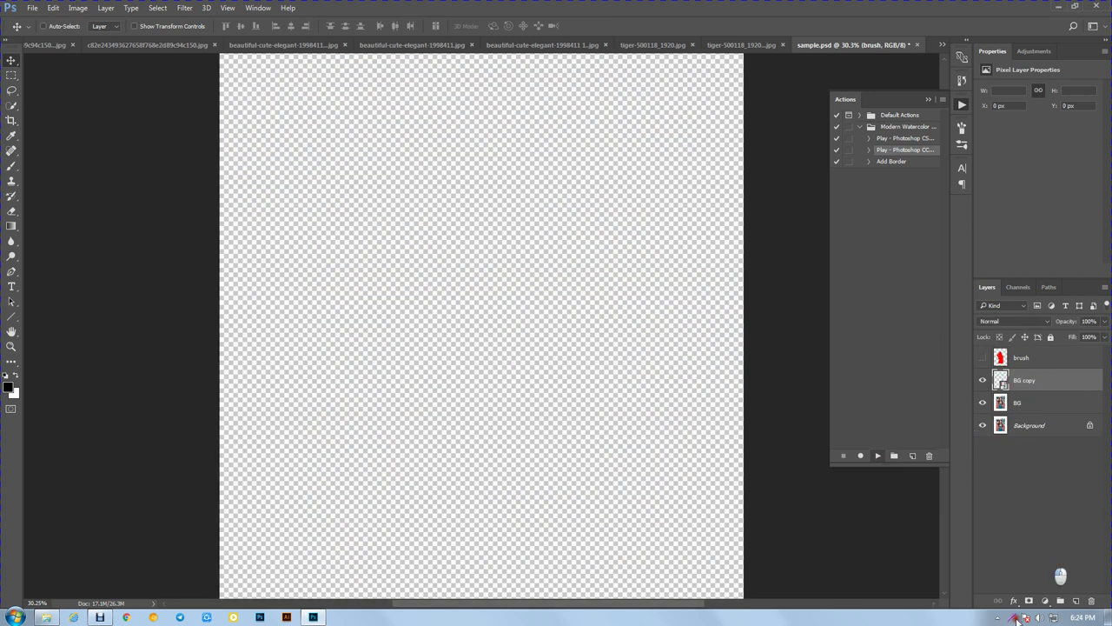
left_click(997, 617)
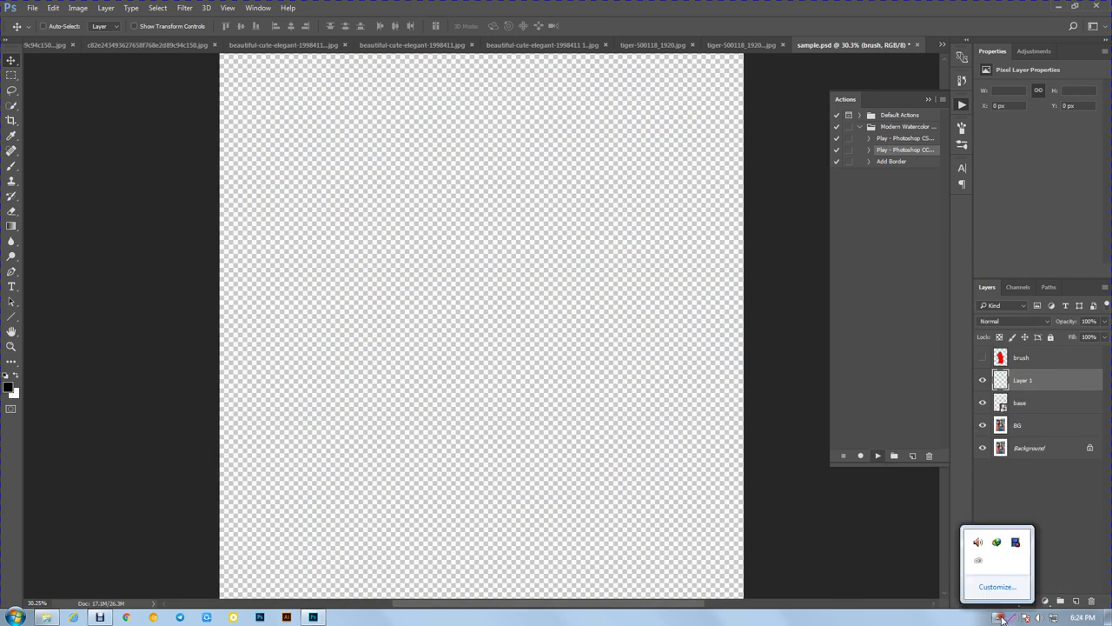
right_click(1017, 547)
left_click(1053, 504)
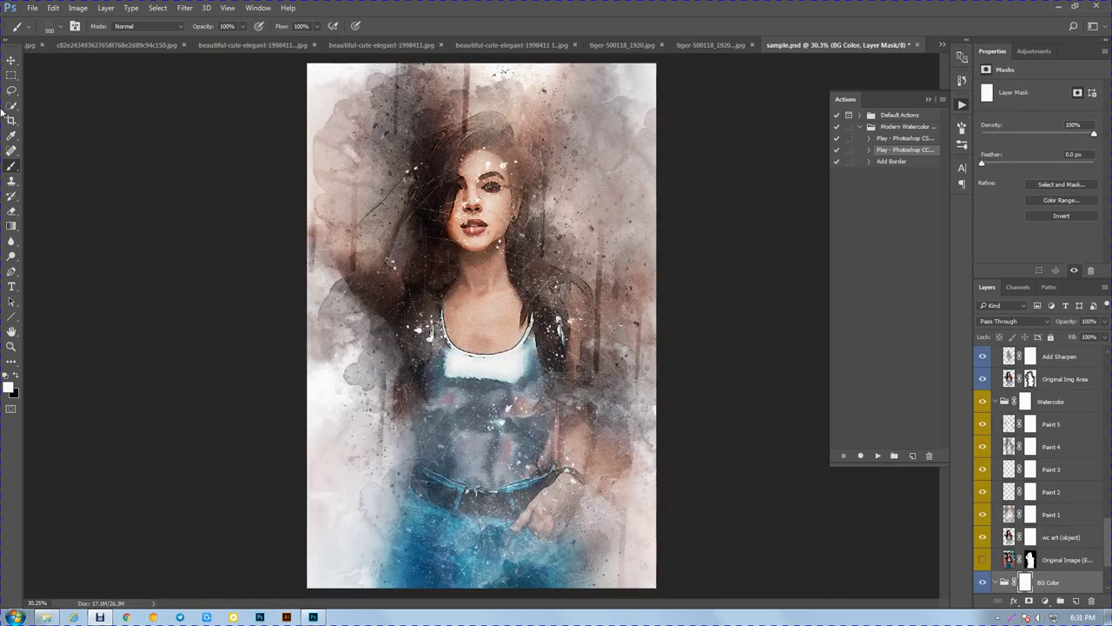
Step: Select the Move tool, collapse the BG Color group and make the Layers panel taller
left_click(11, 61)
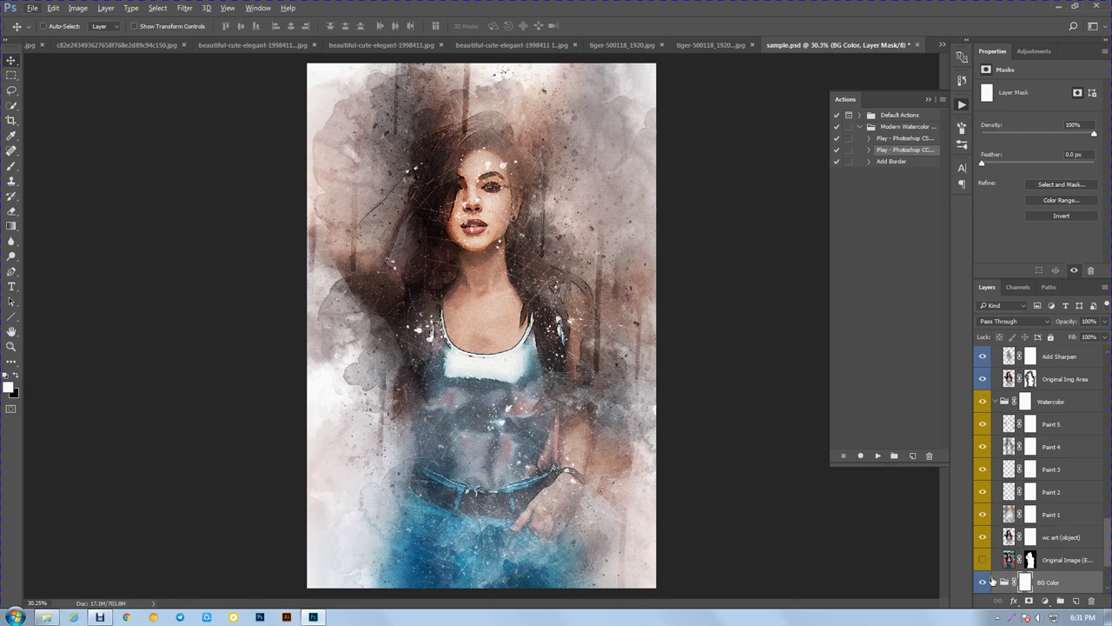
left_click(1001, 583)
scroll(1073, 514, "down", 5)
scroll(1073, 514, "up", 5)
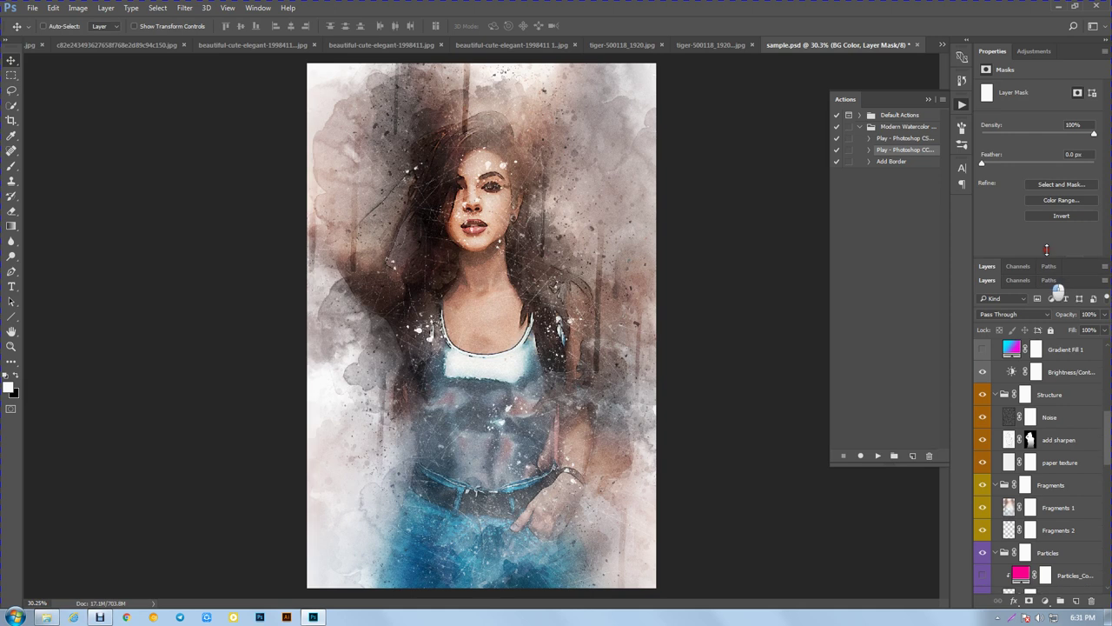
left_click_drag(1046, 278, 1042, 185)
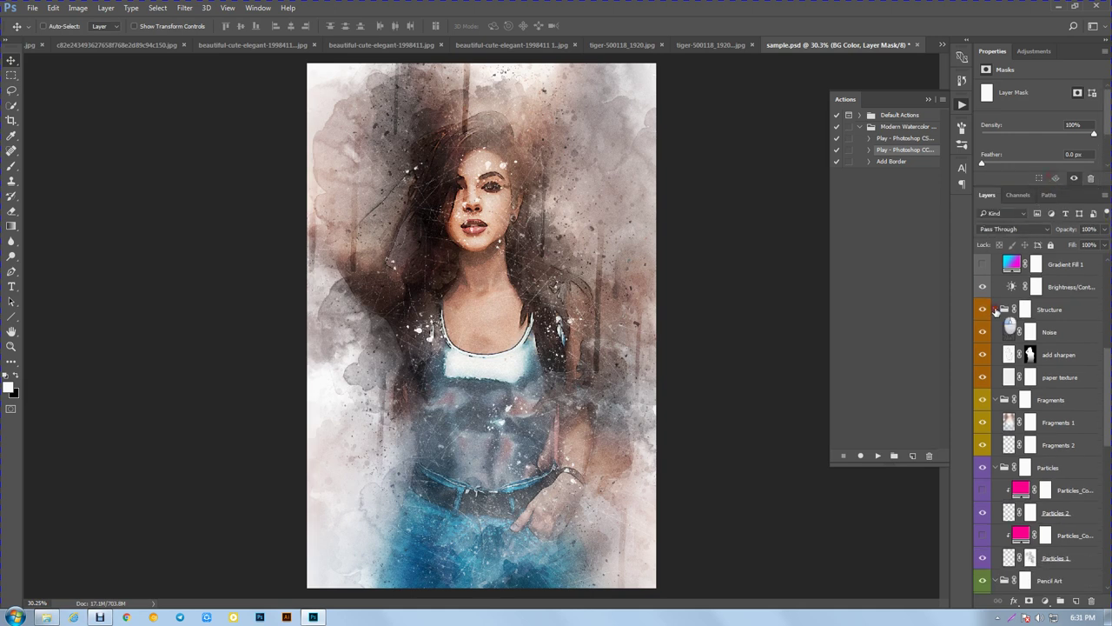
scroll(1008, 322, "up", 4)
scroll(1012, 324, "up", 3)
scroll(1019, 327, "up", 3)
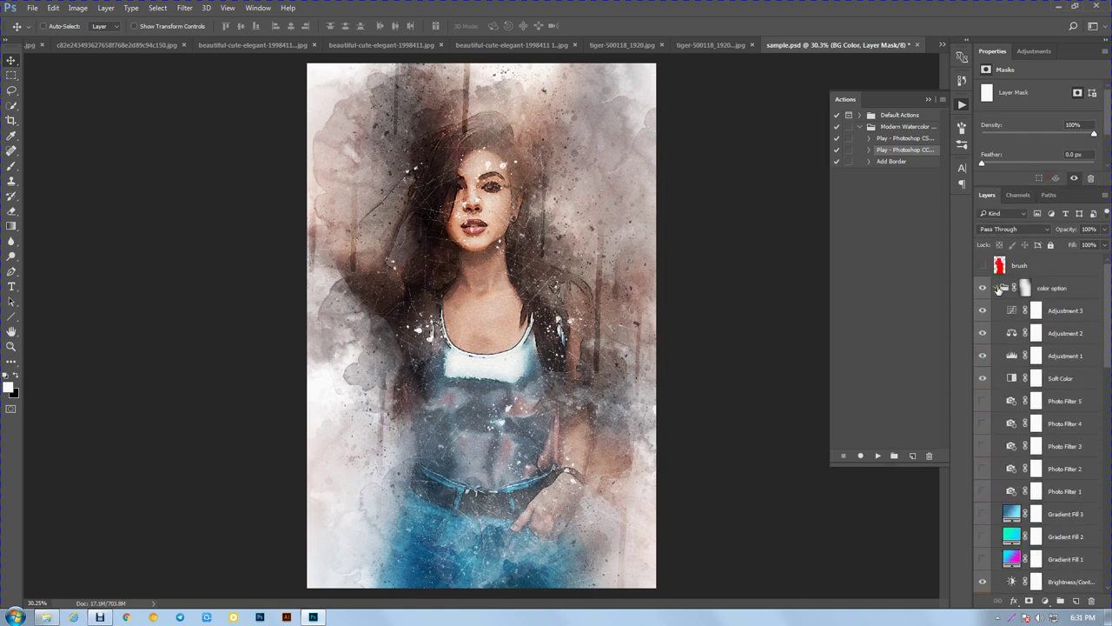
Step: Collapse the color option, Fragments, Particles, Pencil Art, Objects and Watercolor groups
left_click(997, 288)
left_click(1004, 334)
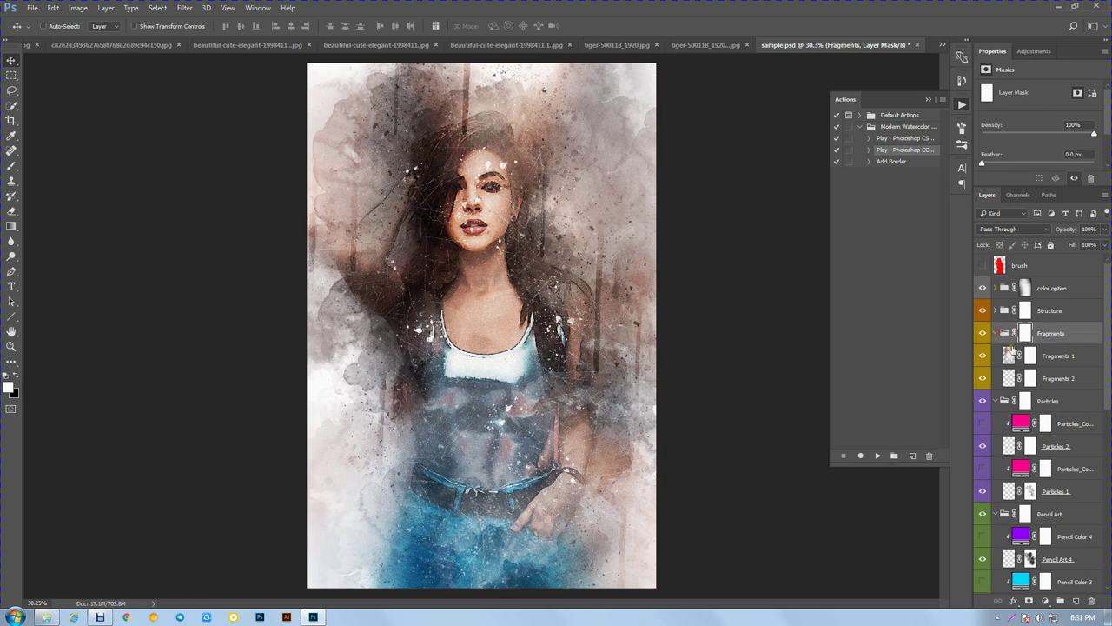
left_click(997, 355)
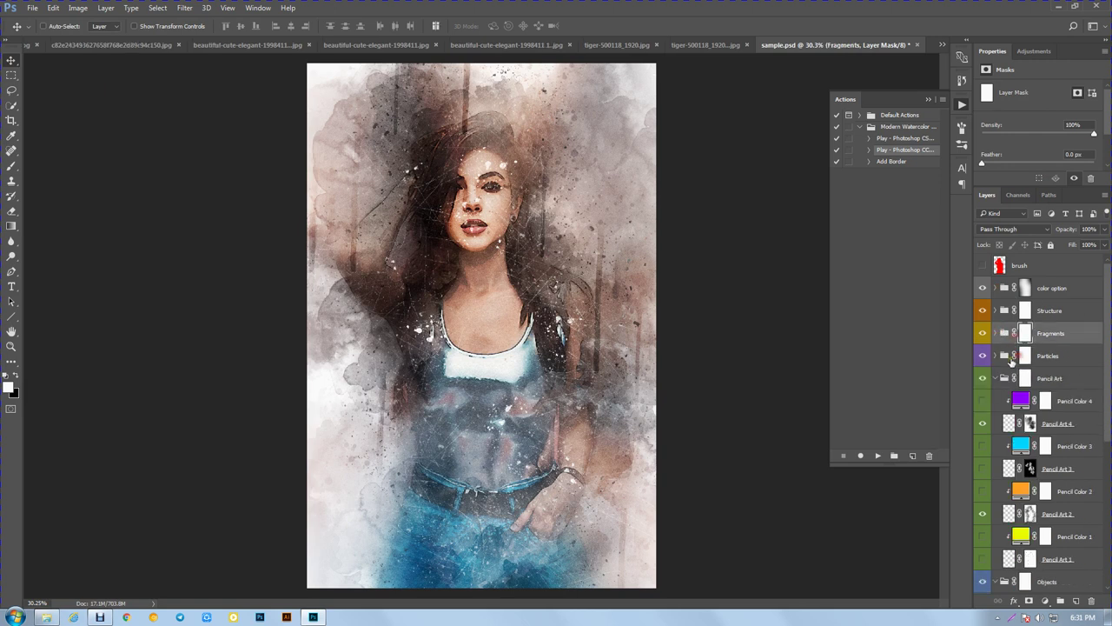
left_click(998, 378)
left_click(997, 400)
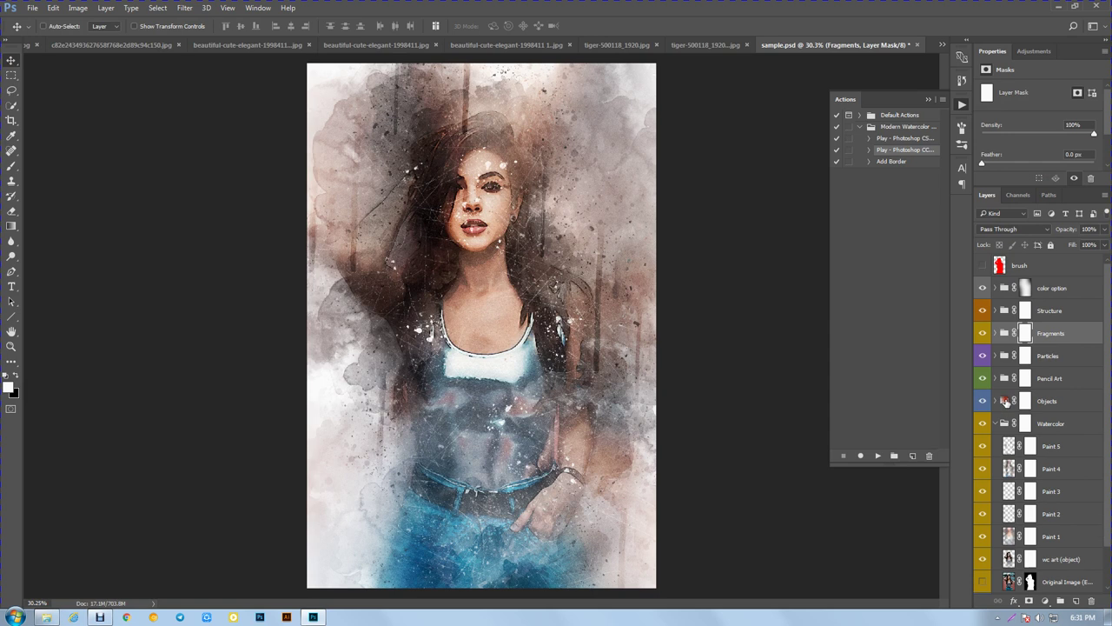
left_click(997, 423)
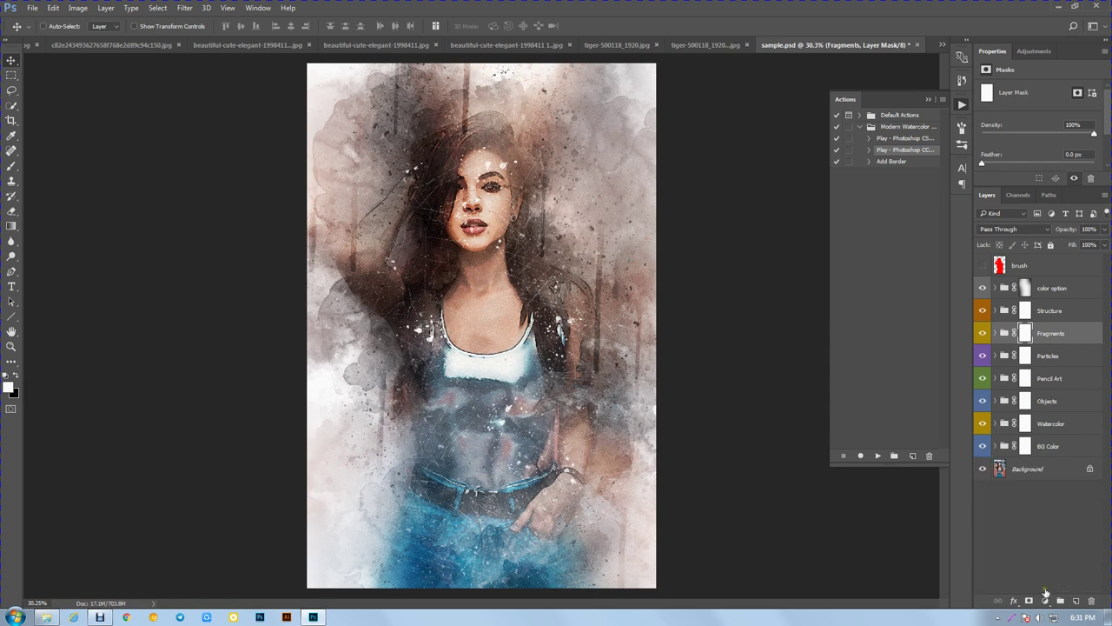
left_click(997, 617)
right_click(1015, 543)
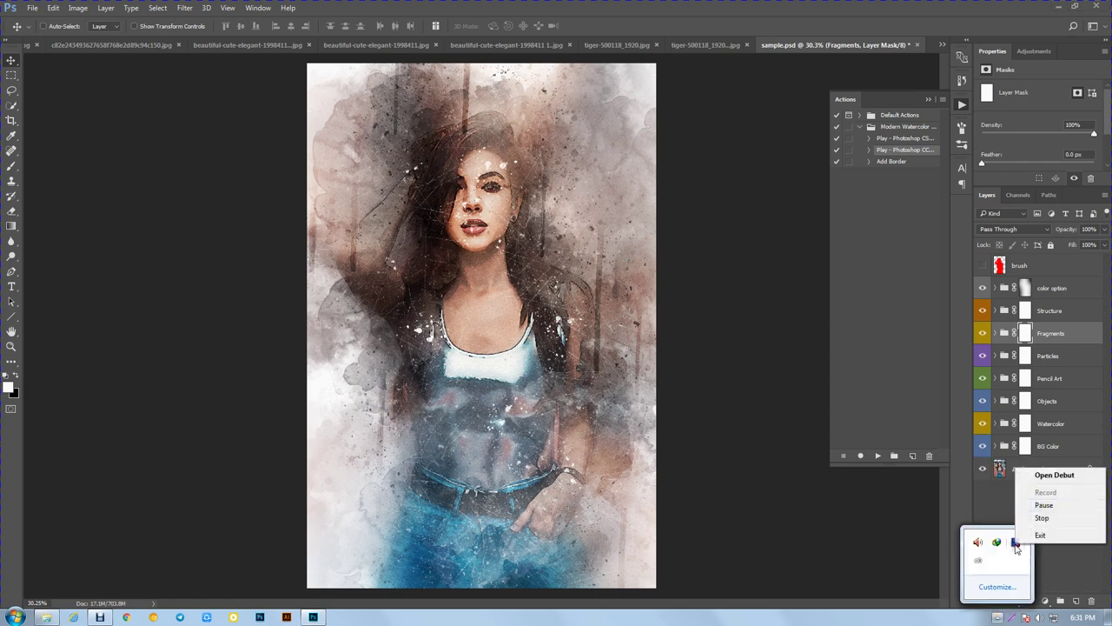
left_click(1044, 506)
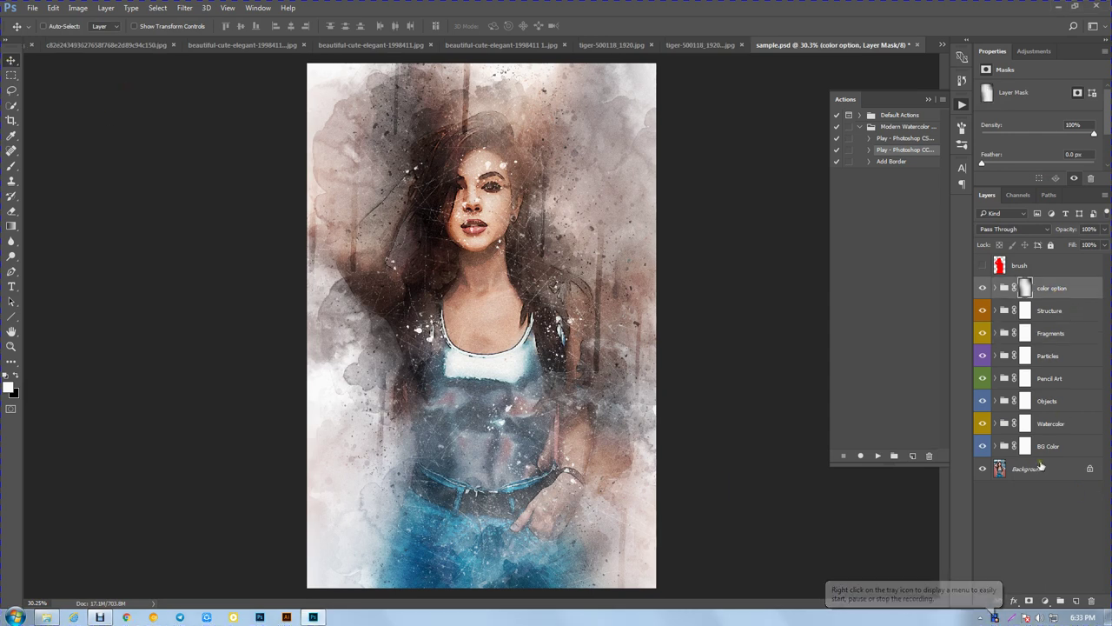
Step: Expand the BG Color group and hide its Invert Color layer
left_click(1043, 469)
left_click(1002, 448)
left_click(1000, 447)
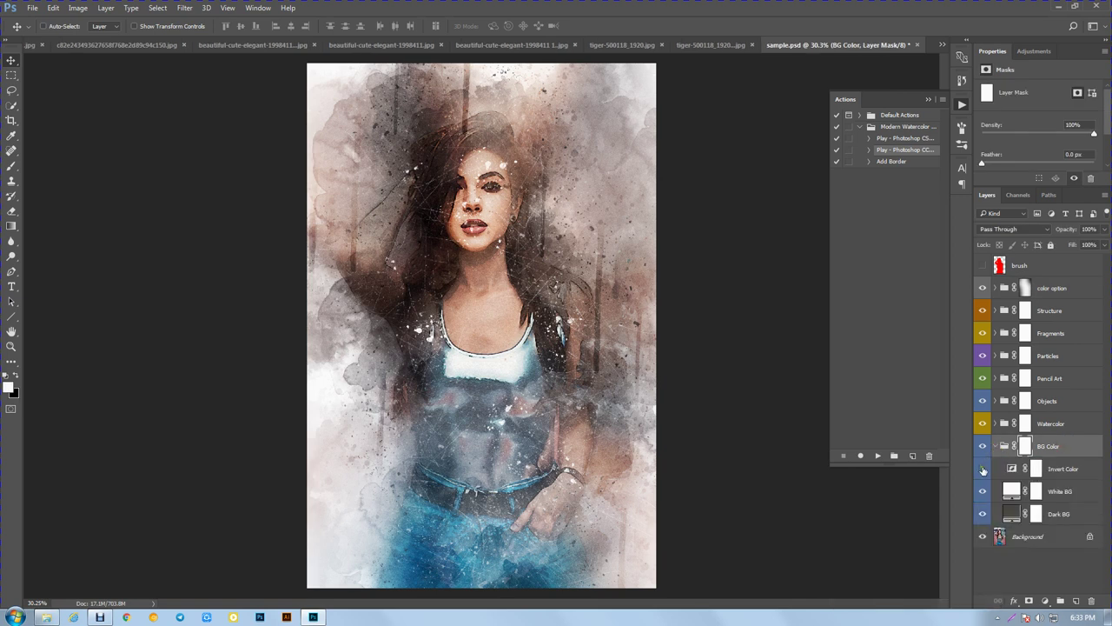
left_click(982, 469)
Step: Expand the Watercolor group, compare it off and on, and hide its wc art (object) layer
left_click(1000, 446)
left_click(1065, 424)
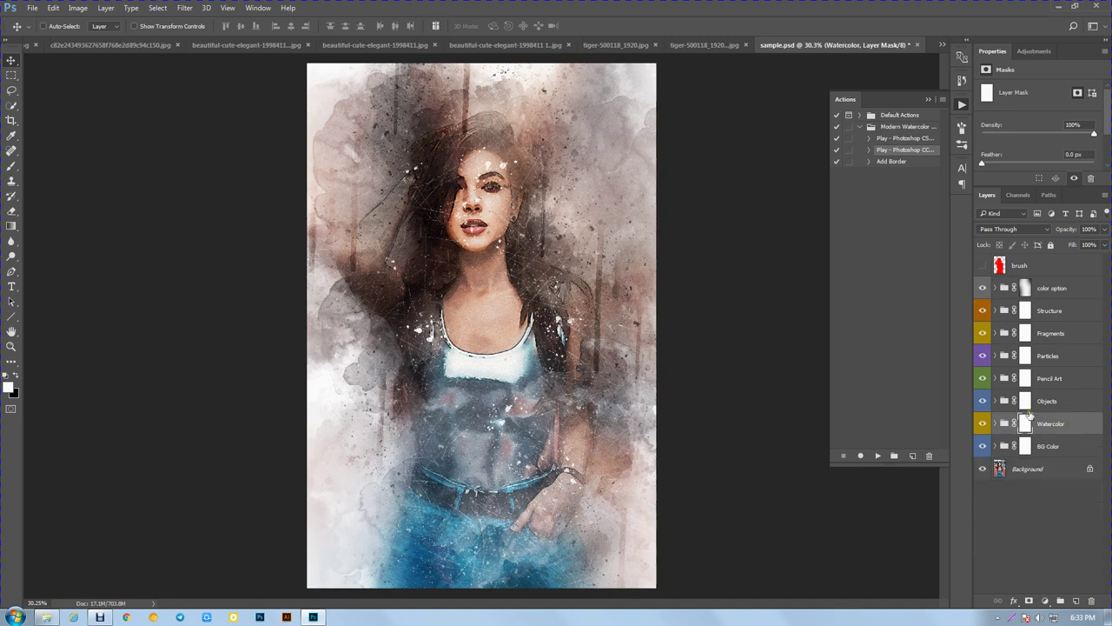
left_click(996, 423)
scroll(1074, 437, "down", 2)
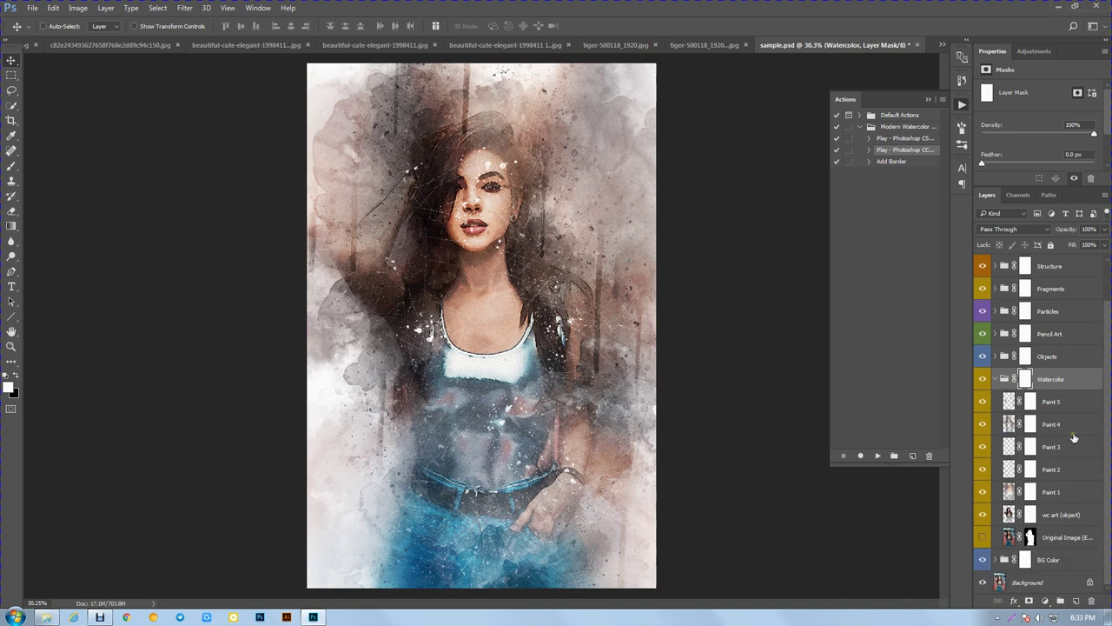
left_click(984, 380)
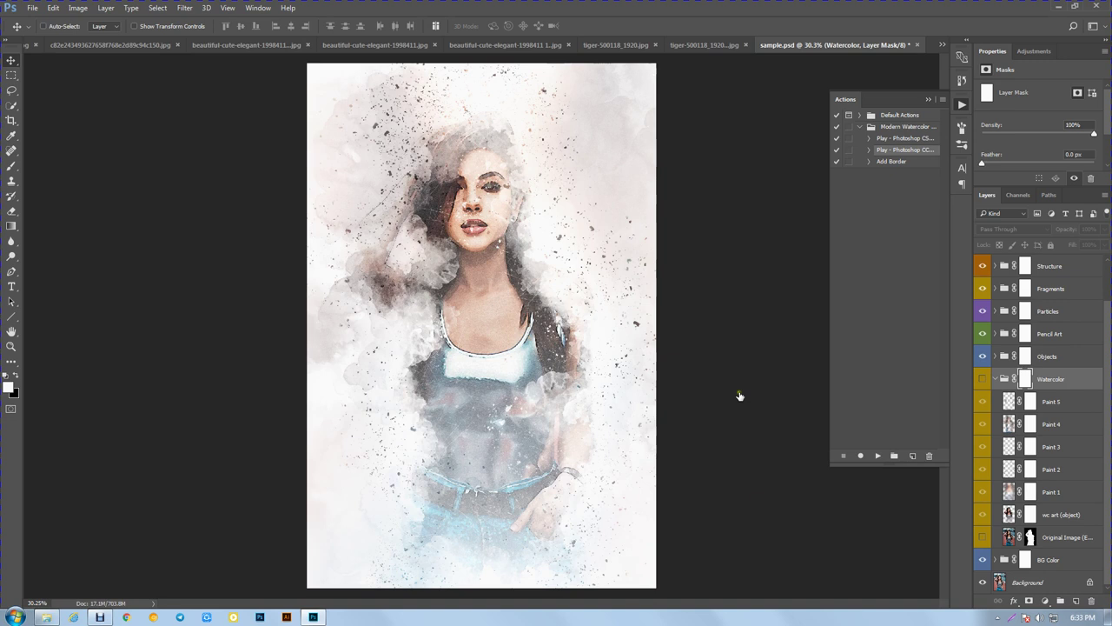
left_click(984, 381)
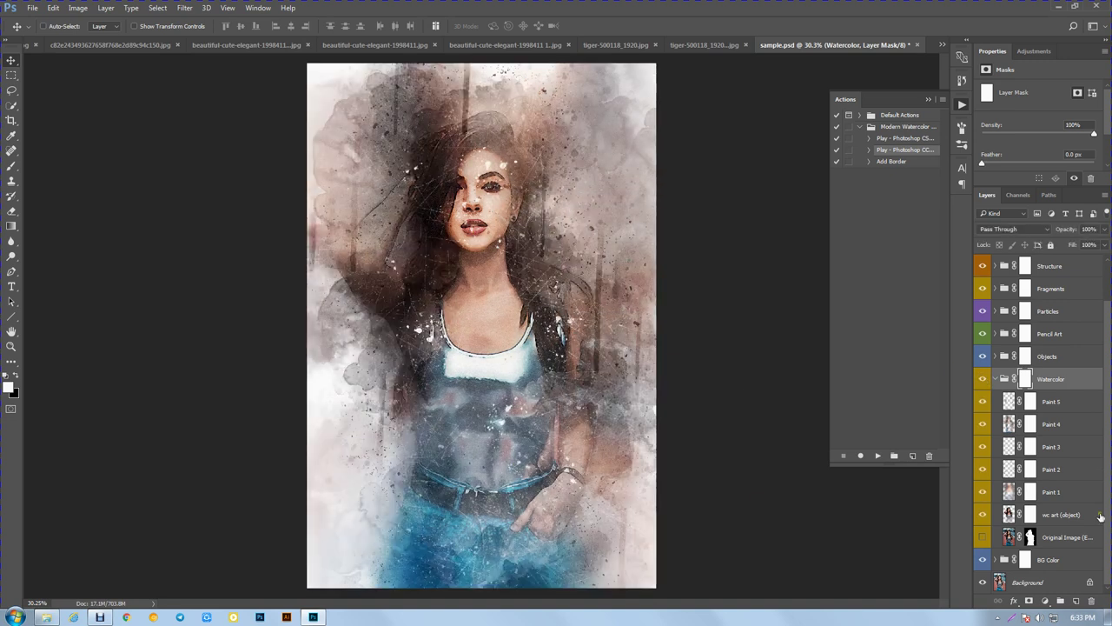
left_click(983, 515)
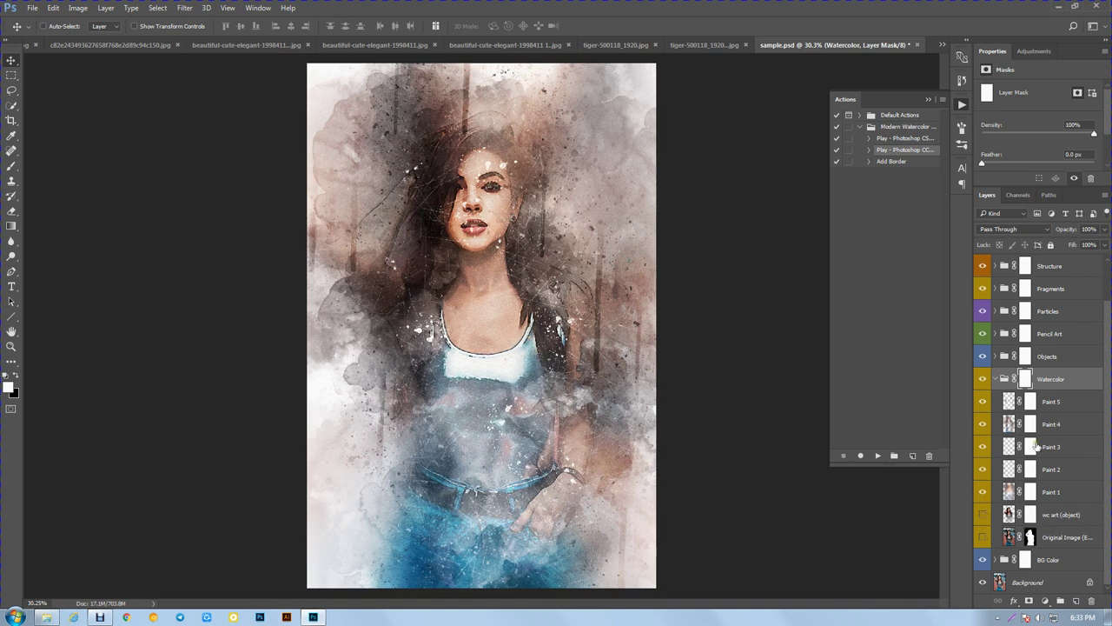
Step: Compare Paint 1 off and on, try higher opacities, and leave it at 50%
left_click(1076, 491)
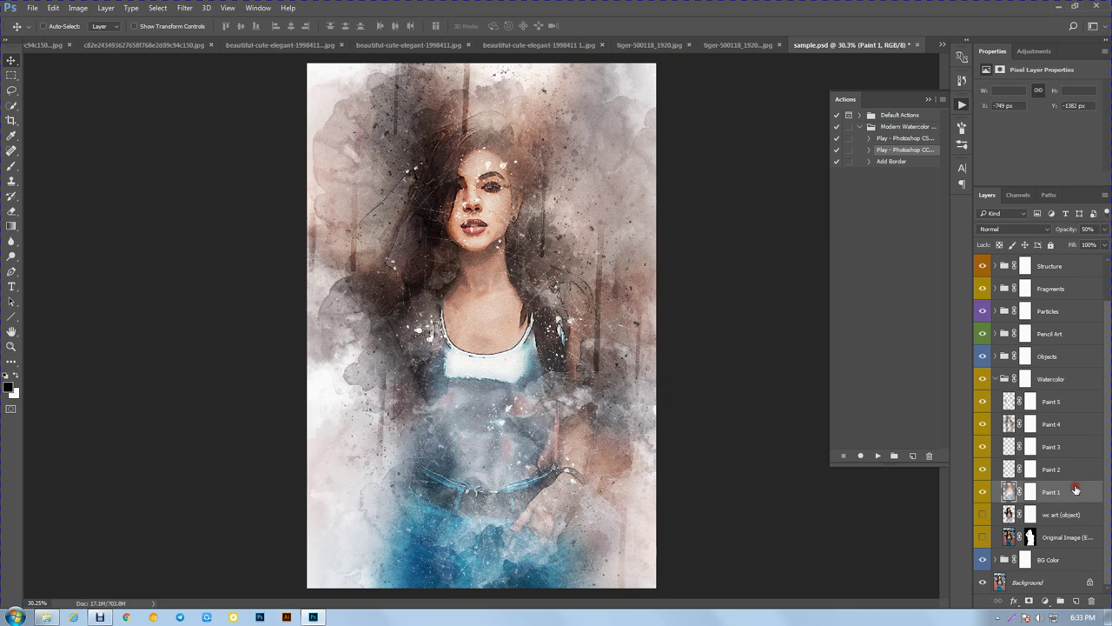
left_click(983, 492)
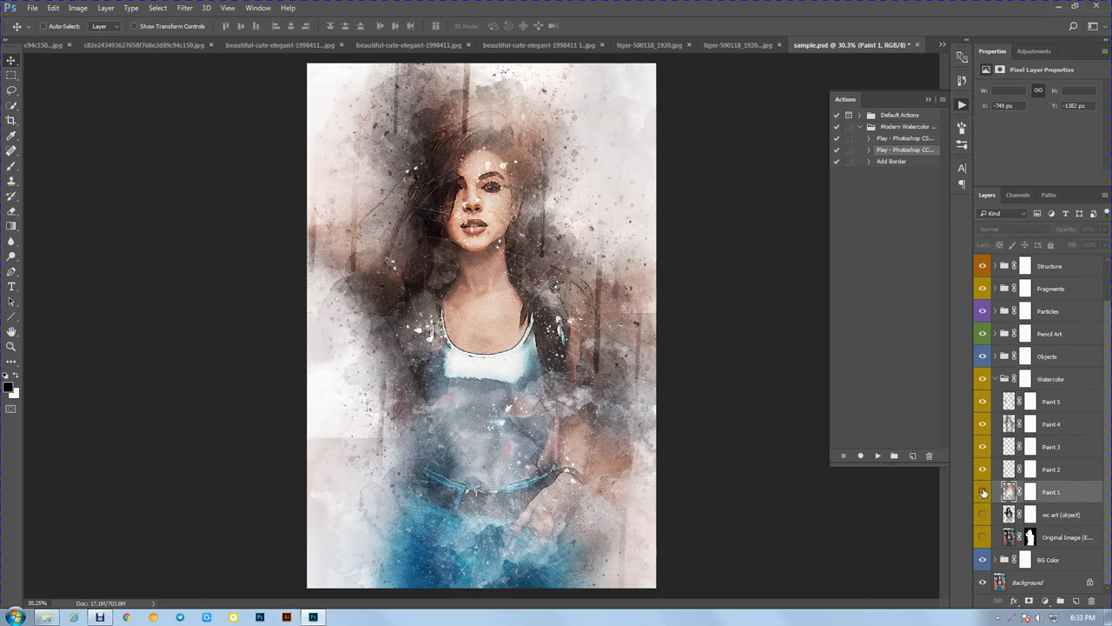
left_click(983, 492)
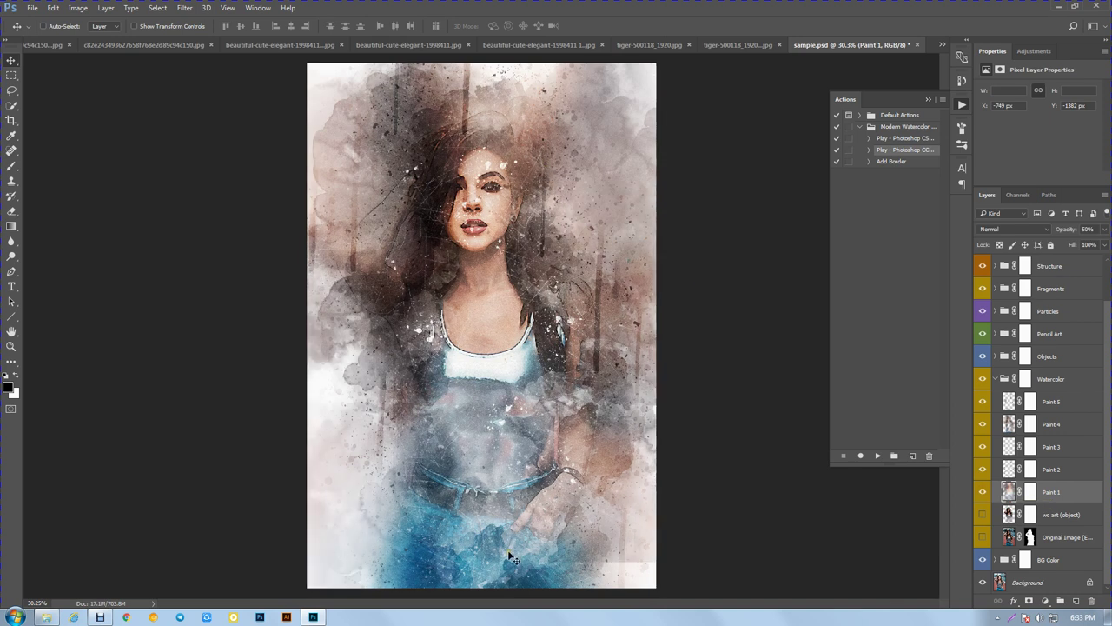
left_click(1105, 229)
mouse_move(1087, 246)
left_mouse_down()
mouse_move(1108, 246)
mouse_move(1088, 244)
left_mouse_up()
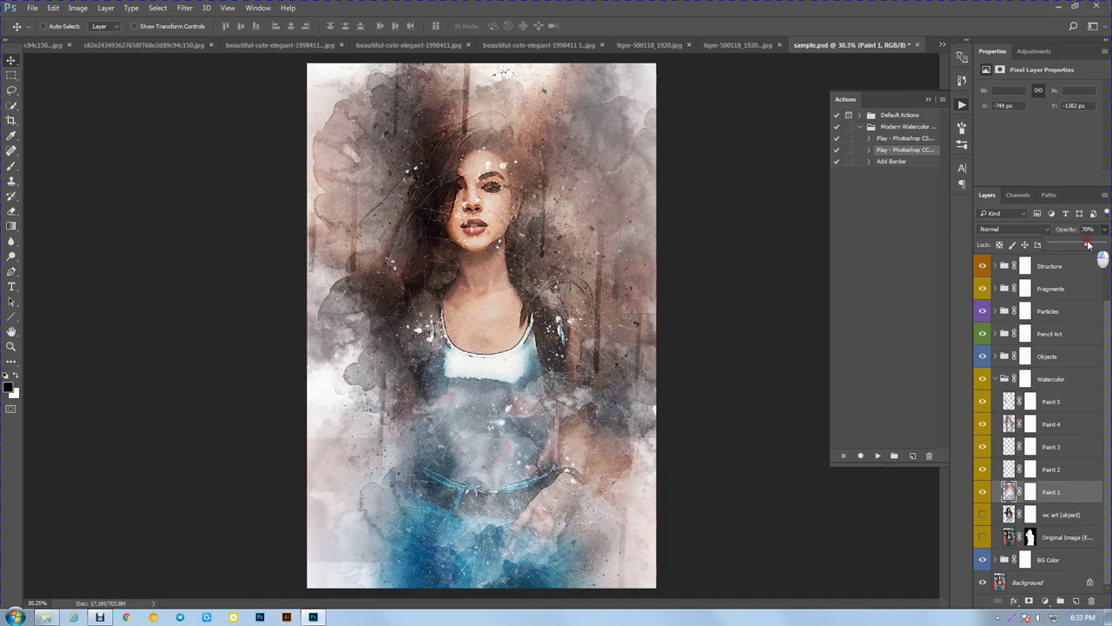
left_click(1093, 250)
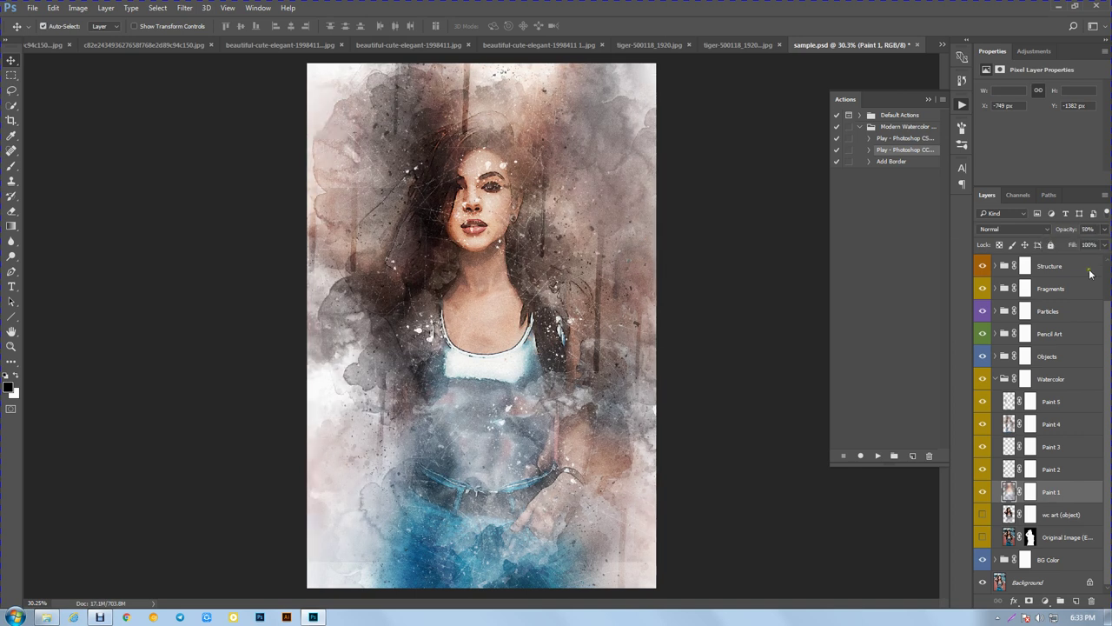
left_click(1064, 470)
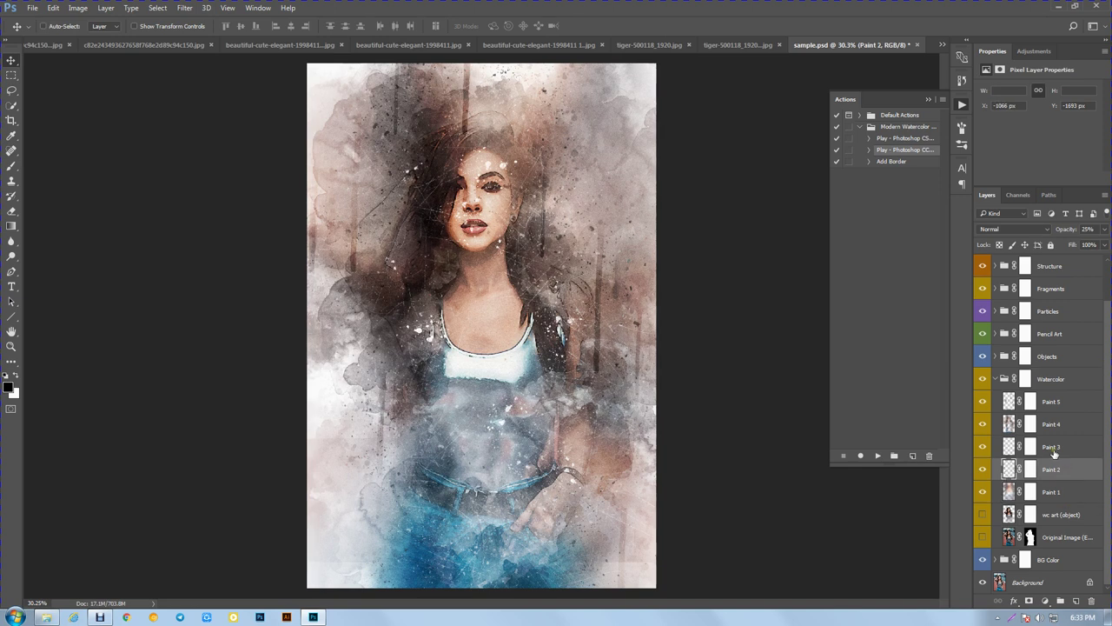
left_click(1037, 382)
Step: Collapse Watercolor, expand the Objects group and target the Original Img Area layer mask
left_click(996, 379)
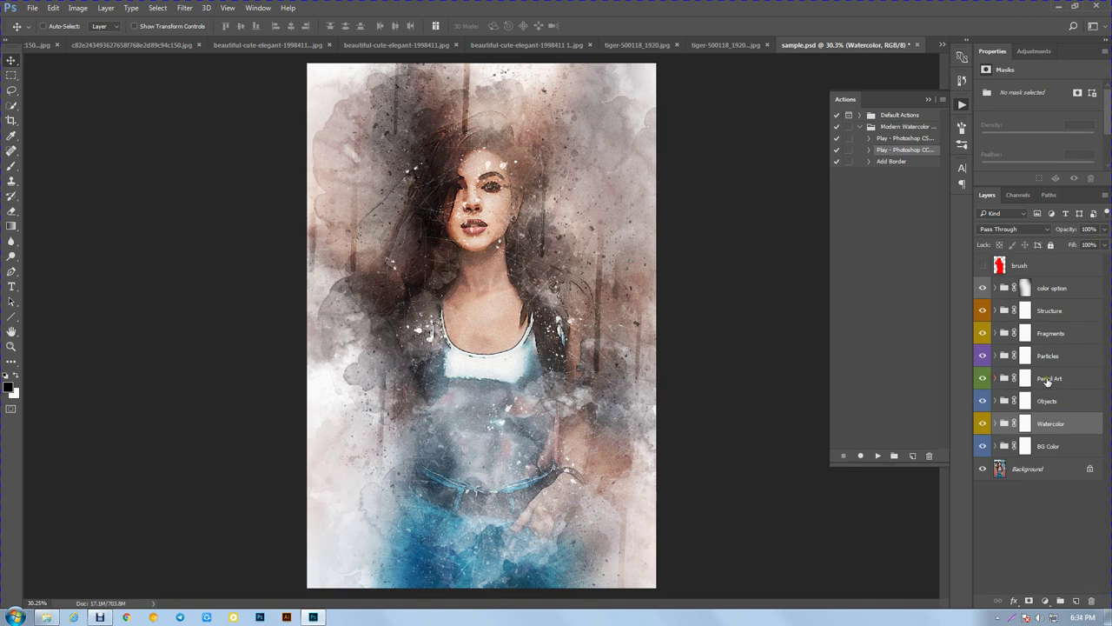
left_click(1025, 400)
left_click(982, 400)
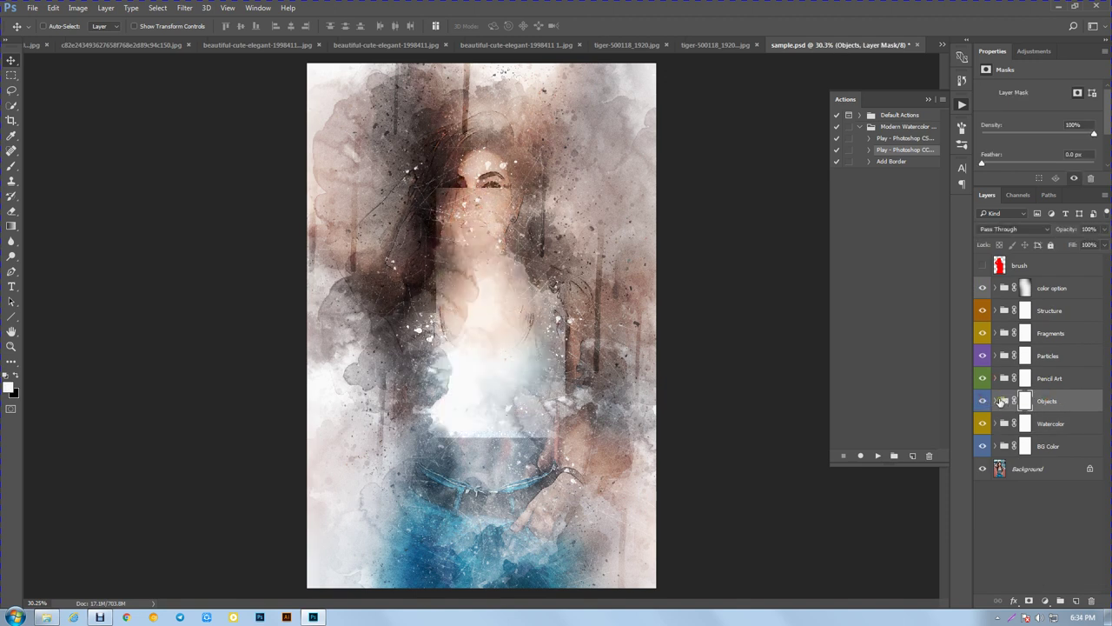
left_click(1004, 401)
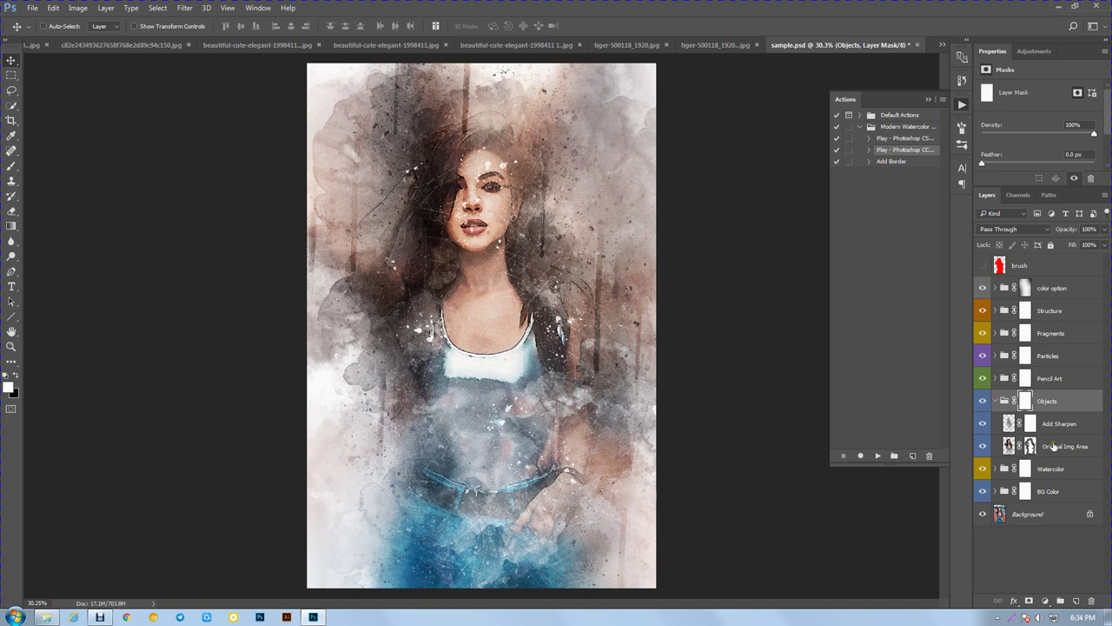
left_click(1030, 445)
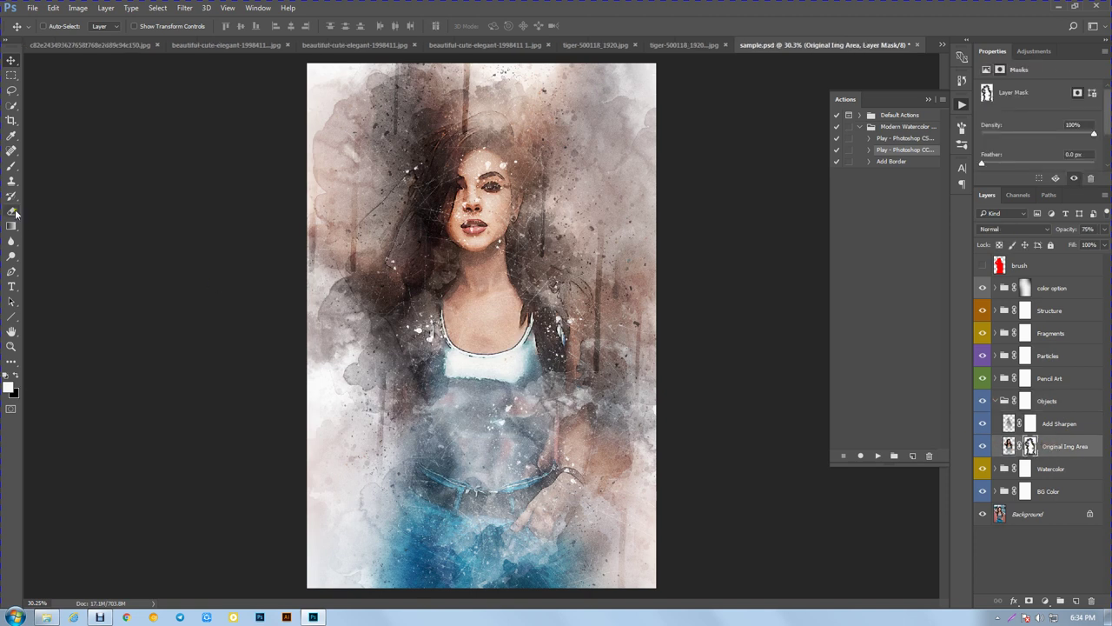
Step: Paint the mask with a 275 px soft round brush to reveal the hair and eye
left_click(11, 165)
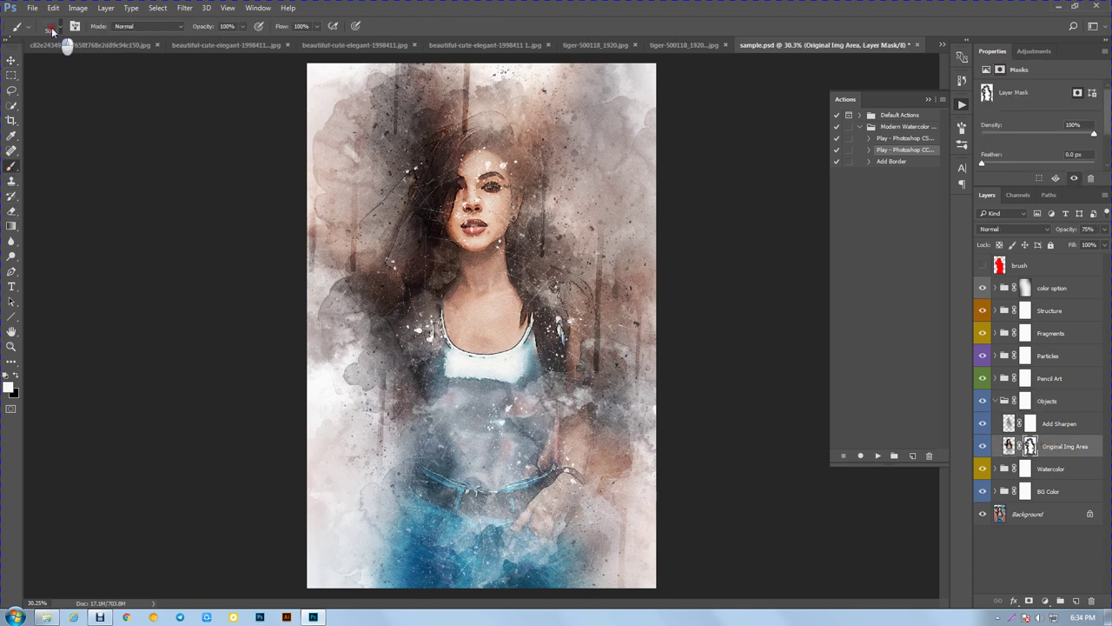
left_click(50, 30)
left_click(24, 116)
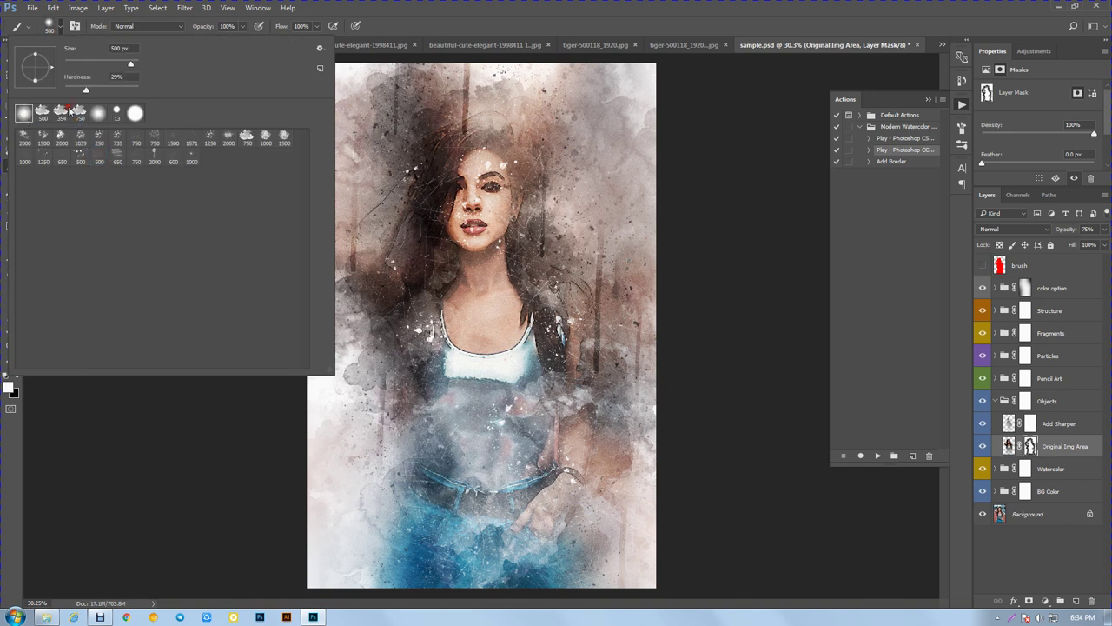
left_click_drag(128, 64, 123, 67)
key("Return")
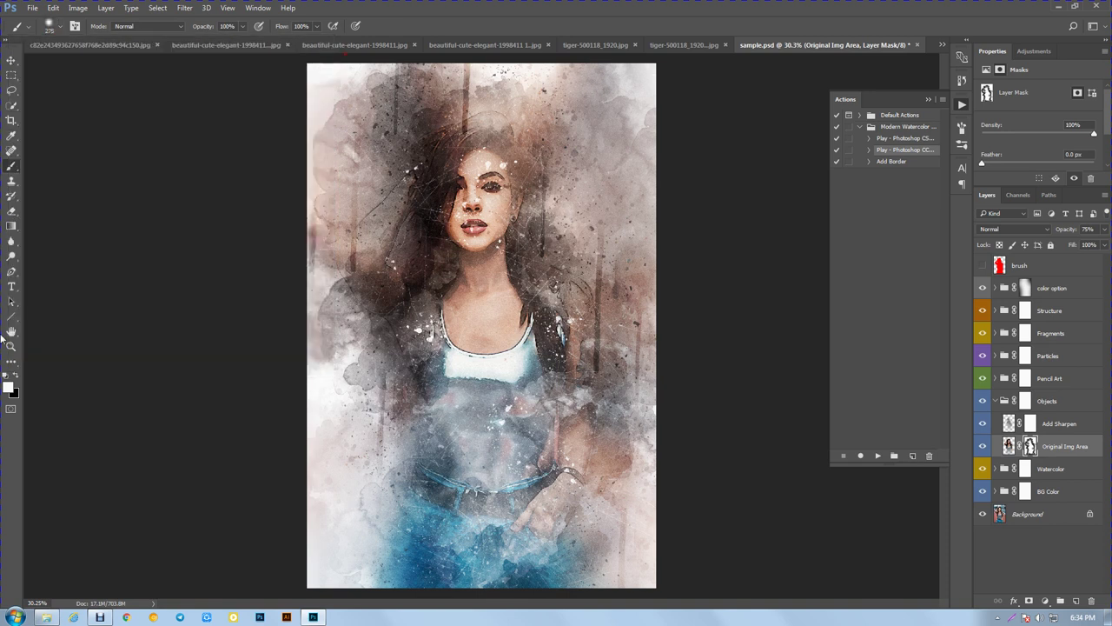
scroll(453, 314, "up", 1)
scroll(451, 243, "up", 1)
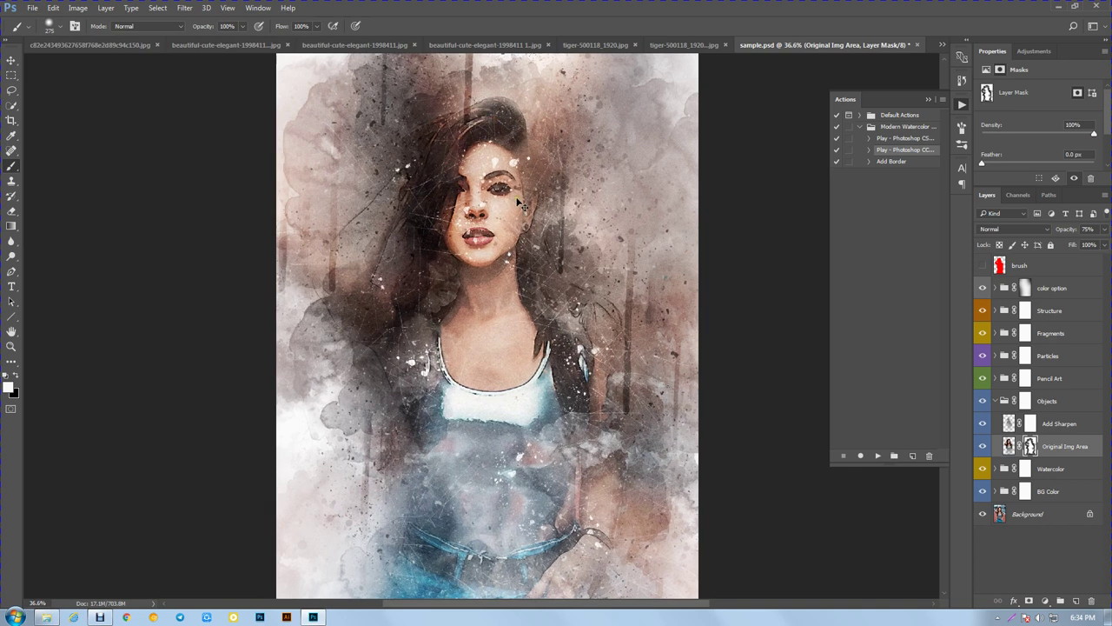
mouse_move(488, 150)
left_mouse_down()
mouse_move(510, 196)
mouse_move(453, 196)
mouse_move(518, 326)
left_mouse_up()
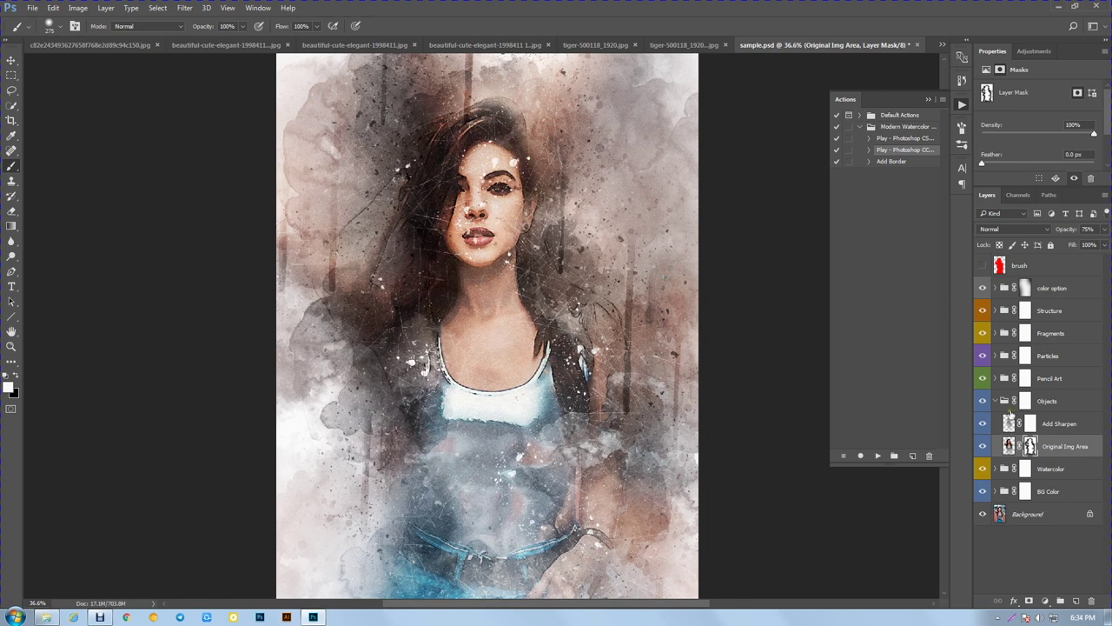
left_click(1005, 408)
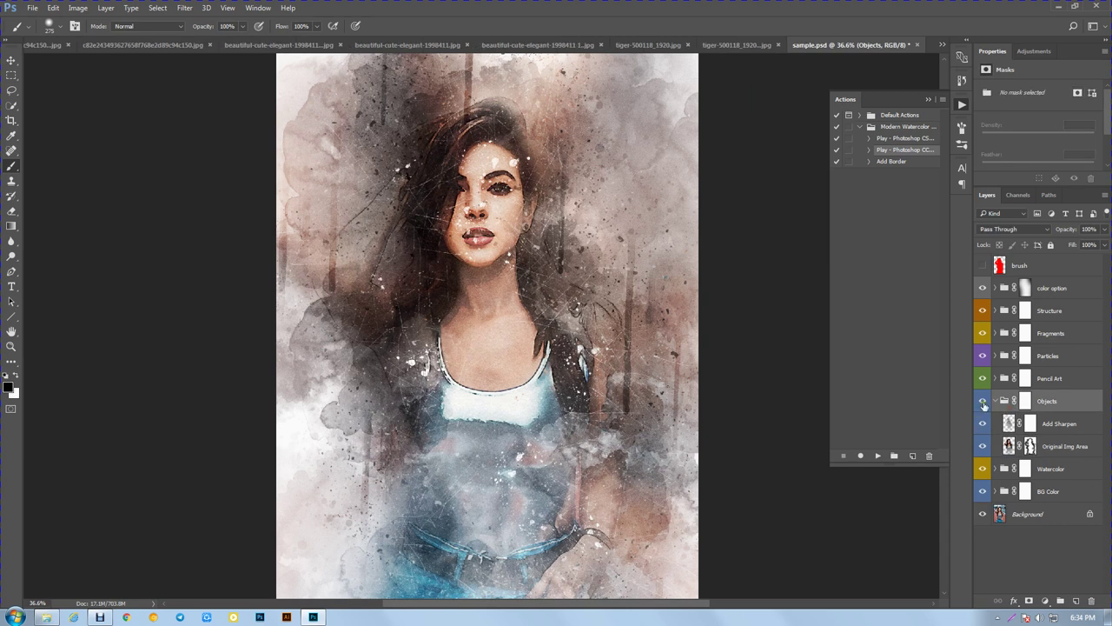
Step: Collapse Objects and compare the Objects and Pencil Art groups hidden versus shown
left_click(997, 400)
left_click(982, 400)
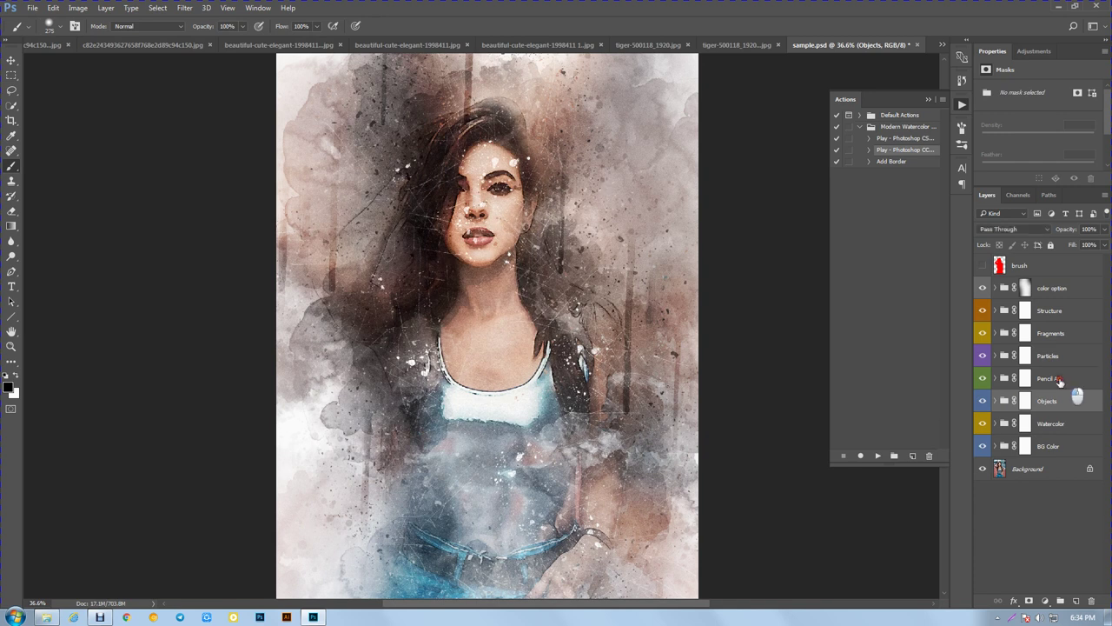
left_click(1025, 378)
left_click(982, 379)
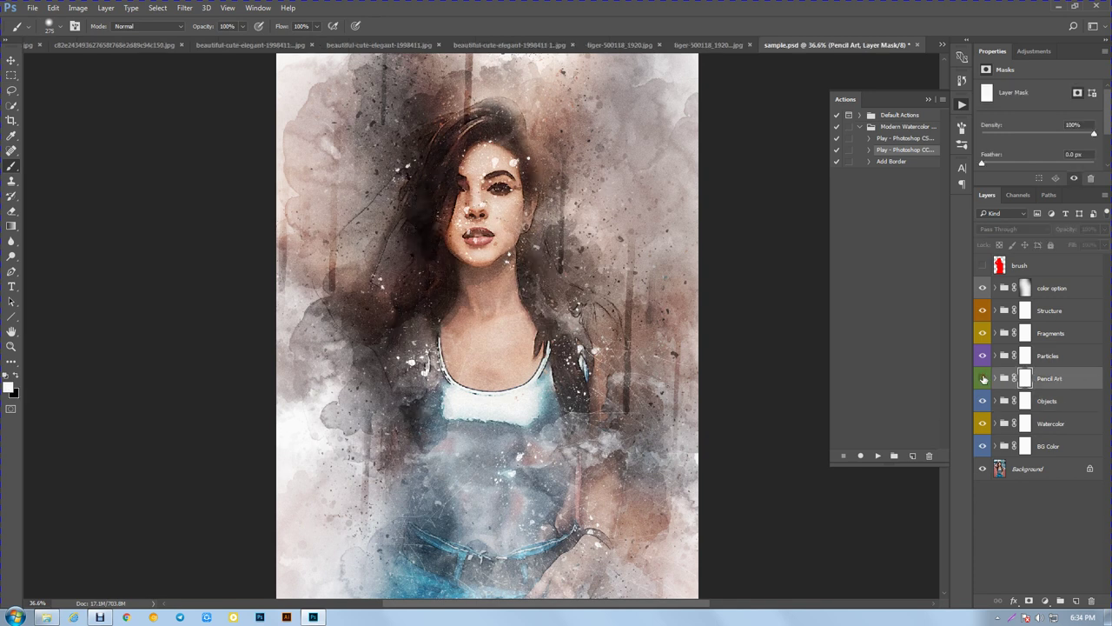
left_click(982, 379)
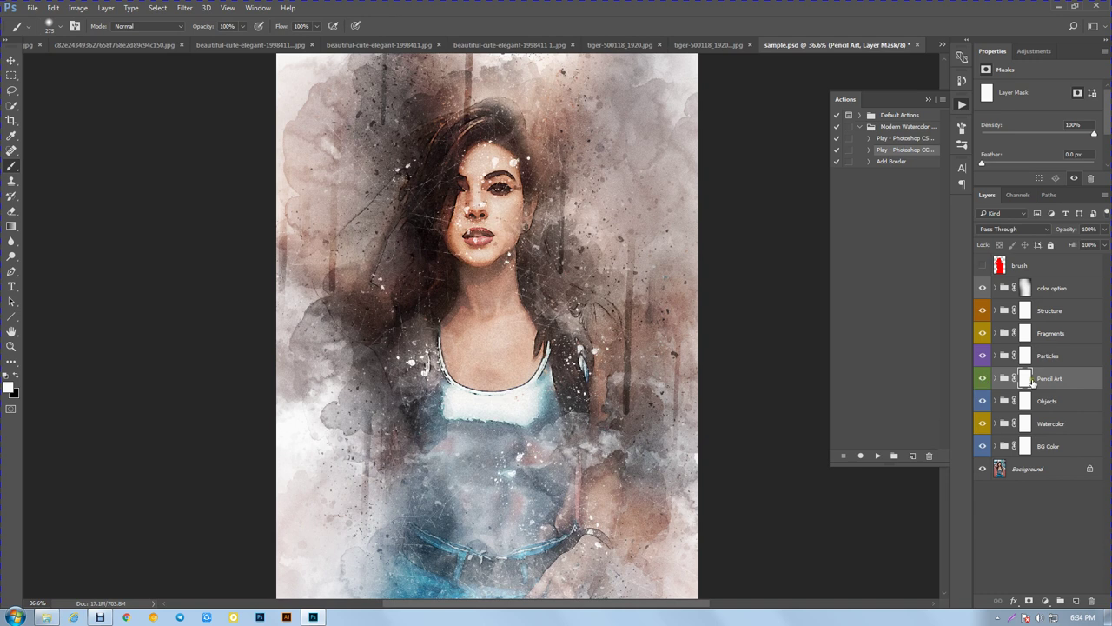
Step: Hide the Pencil Art 2 and Pencil Art 1 sketch layers, then collapse Pencil Art
left_click(1025, 378)
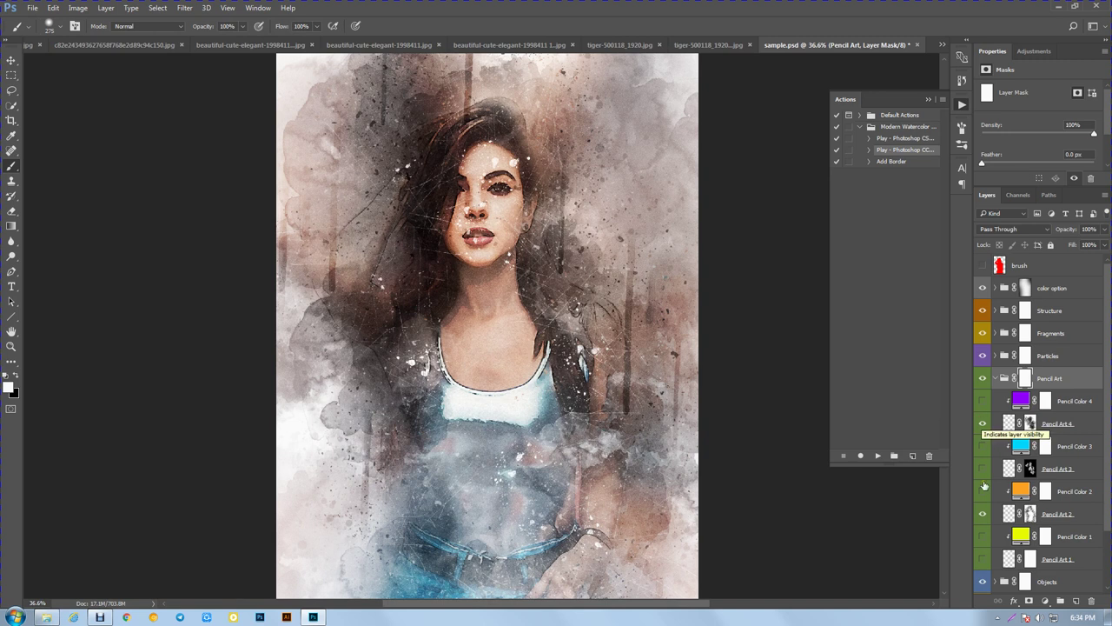
left_click(983, 515)
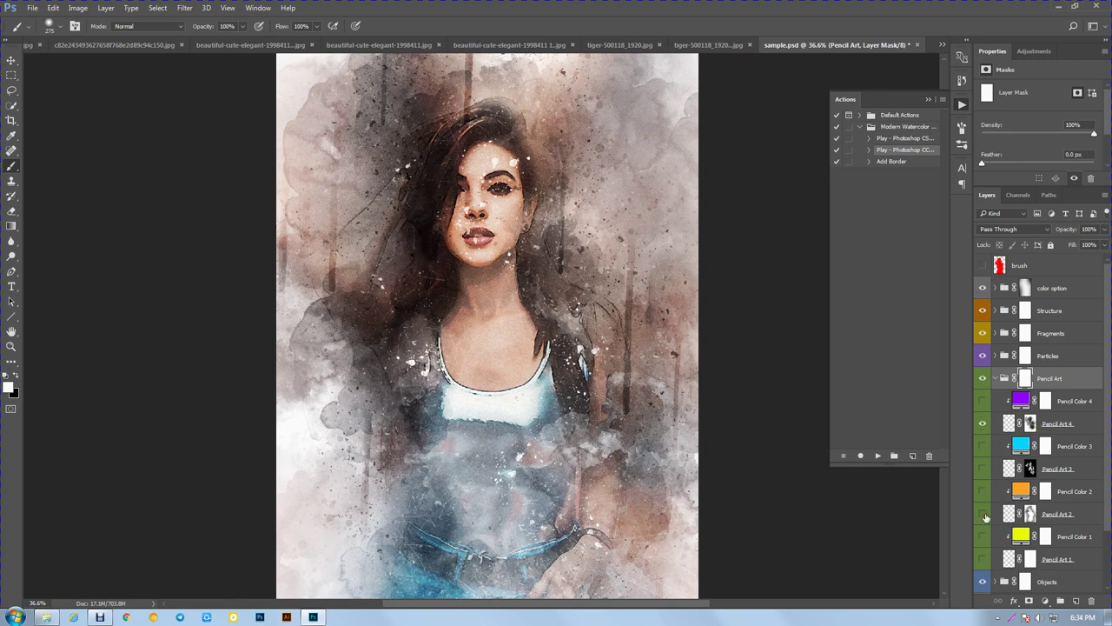
left_click(983, 558)
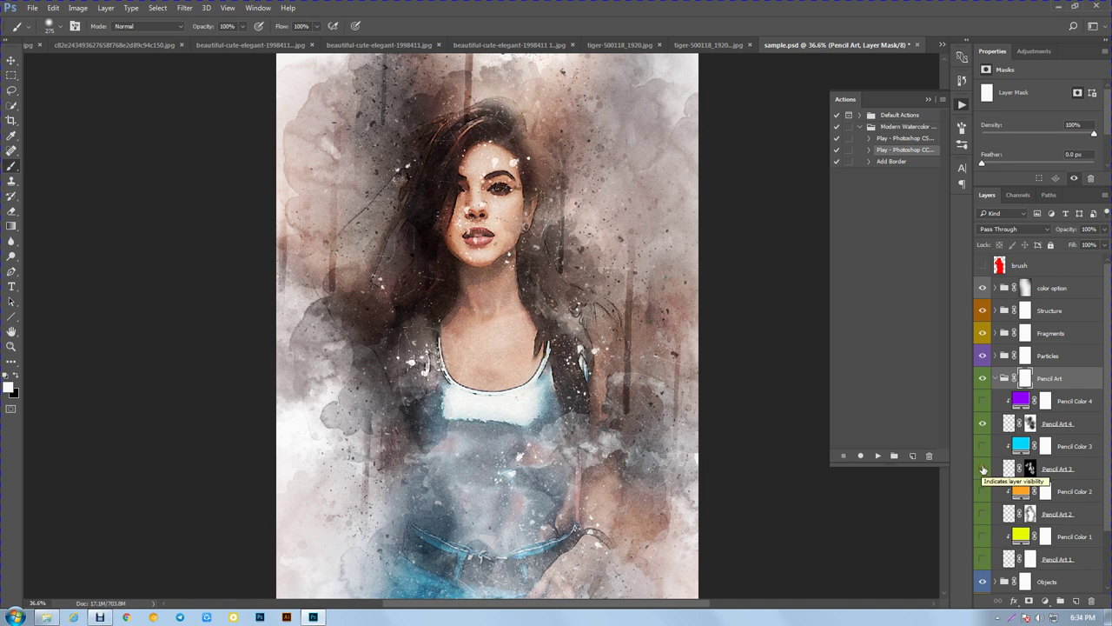
left_click(1005, 379)
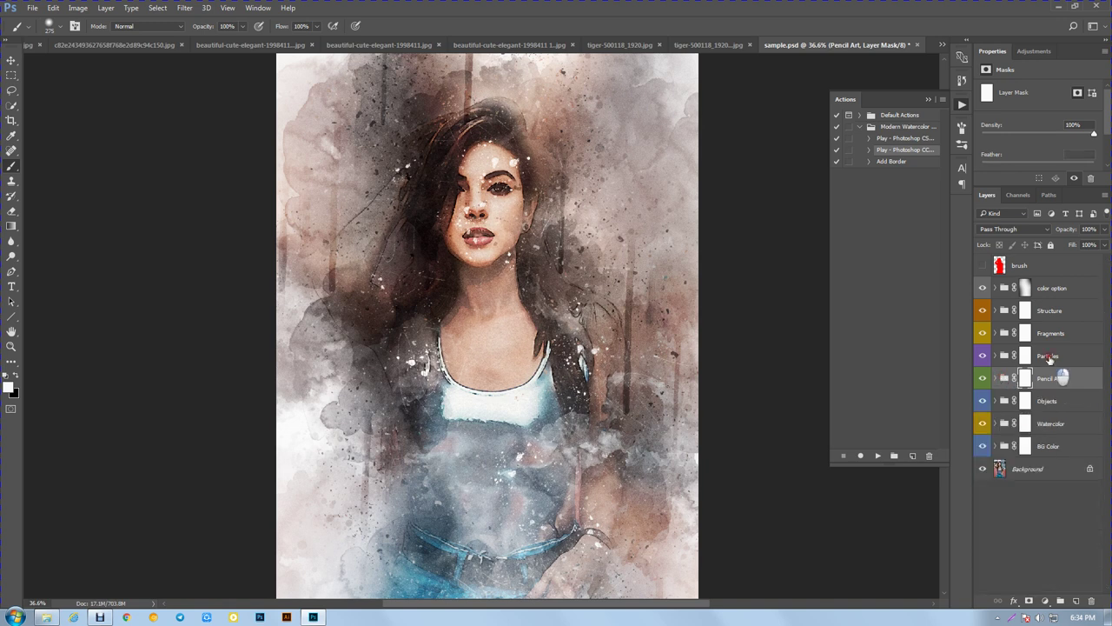
Step: Paint black on the Particles mask over the eye specks, then hide the Fragments group
left_click(1048, 356)
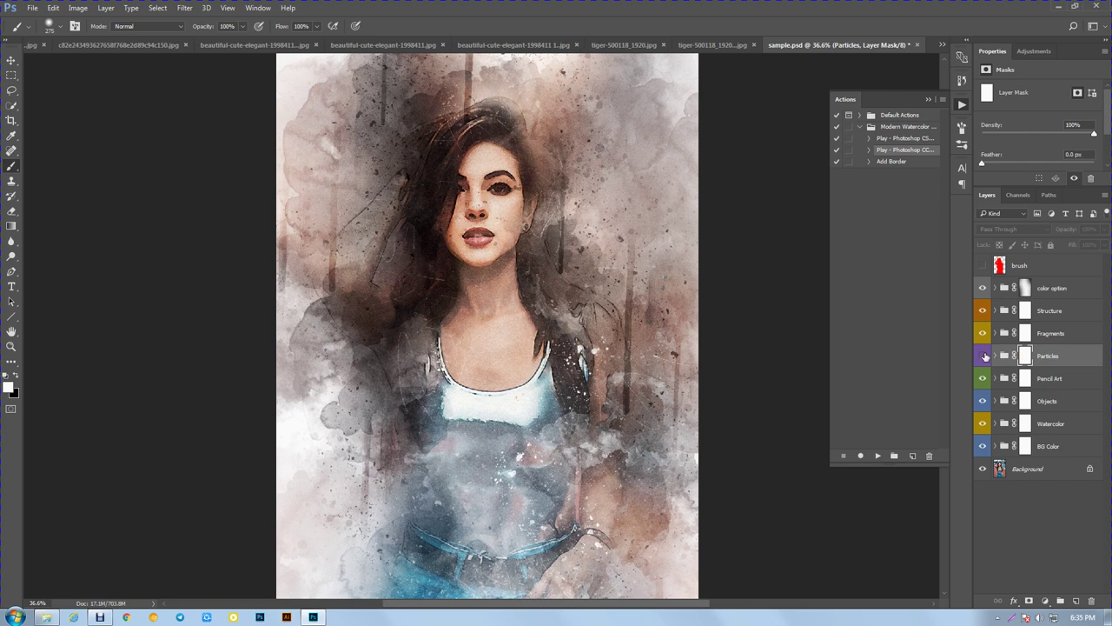
left_click(985, 356)
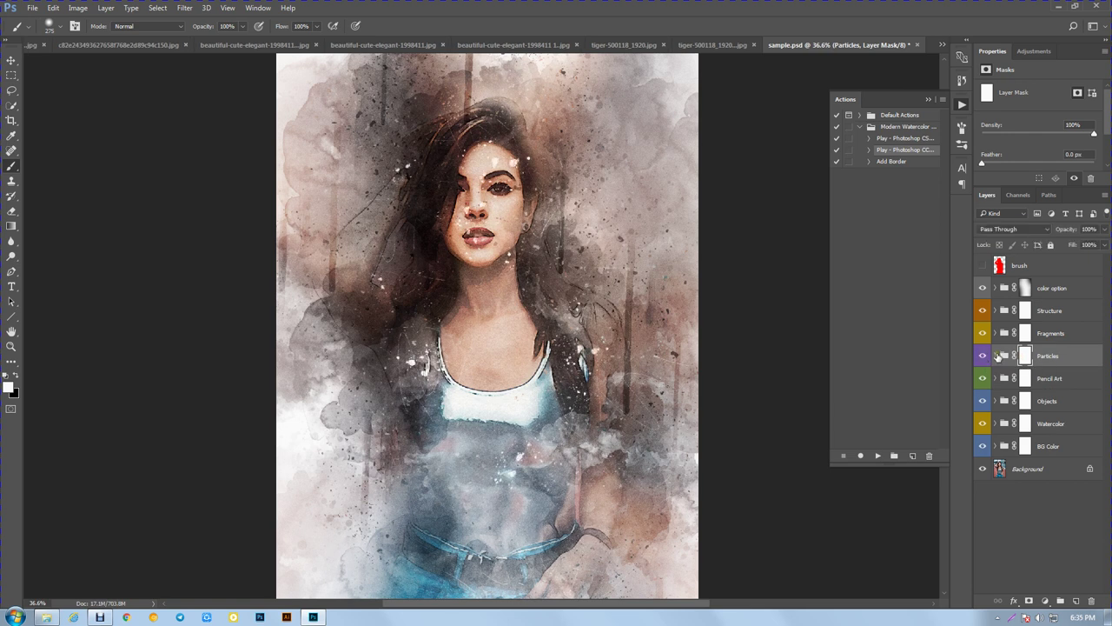
left_click(994, 355)
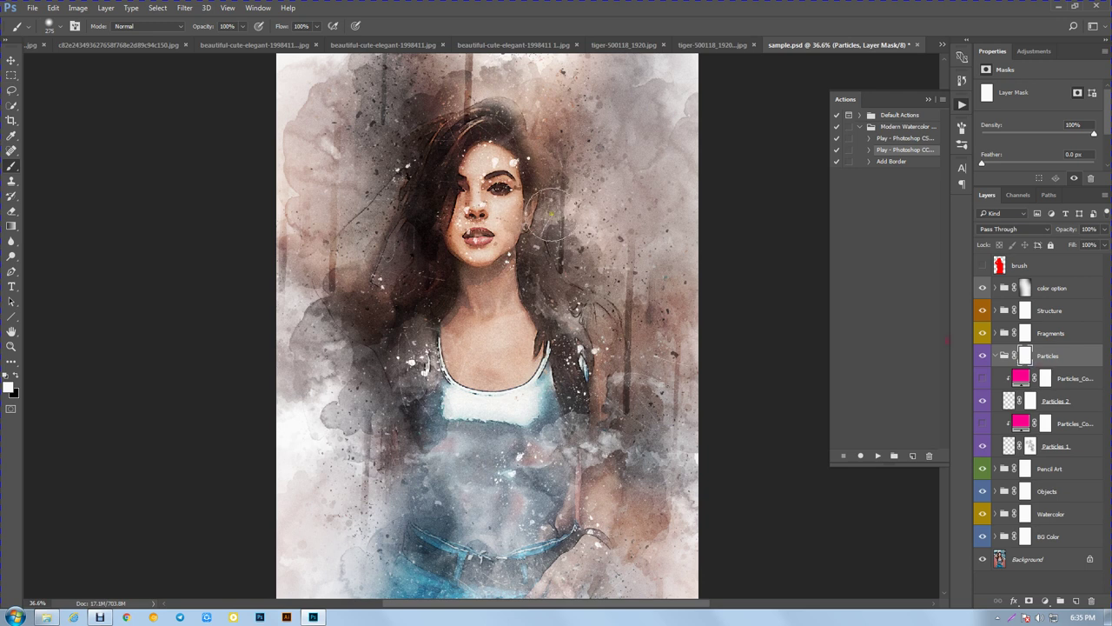
left_click(15, 377)
left_click_drag(493, 174, 474, 208)
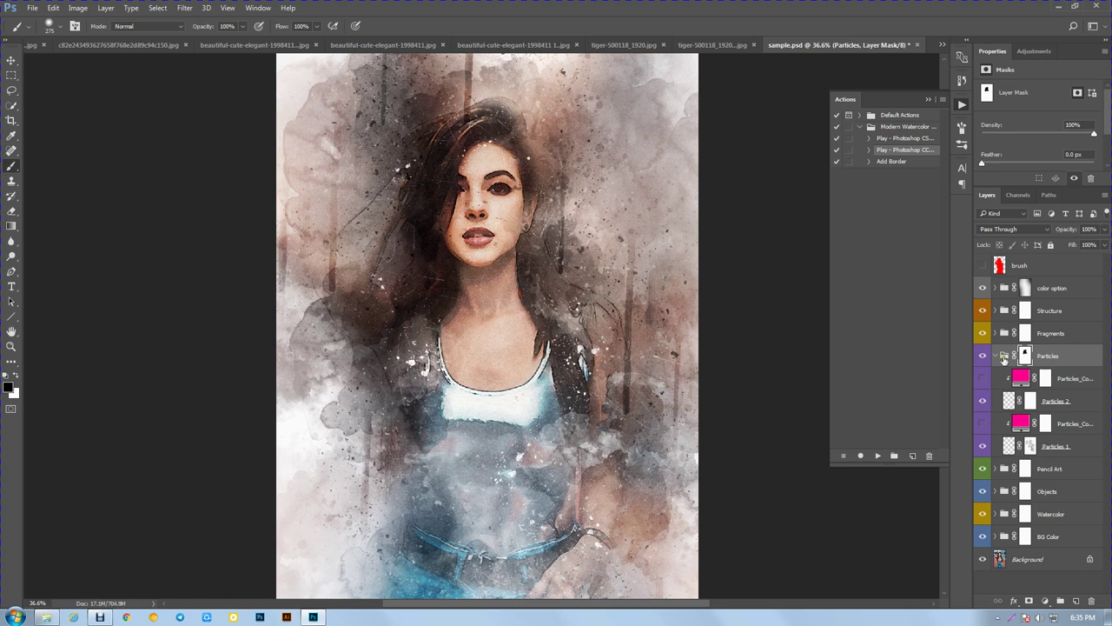
left_click(996, 356)
left_click(983, 333)
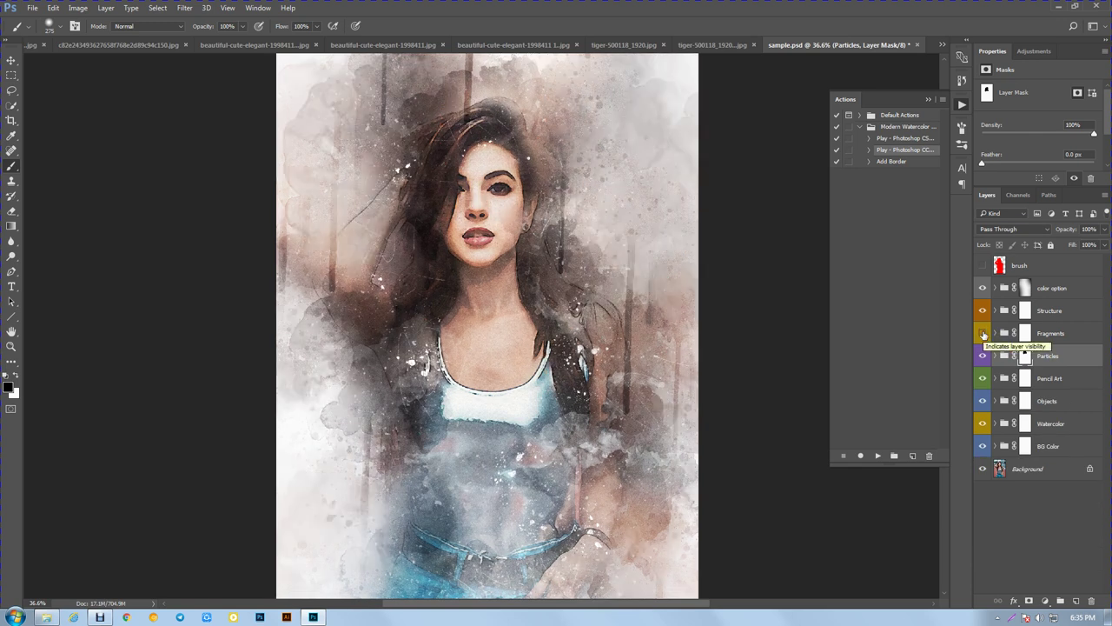
Step: Show the Fragments group again, expand it and compare Fragments 1 off and on
left_click(983, 332)
left_click(1033, 335)
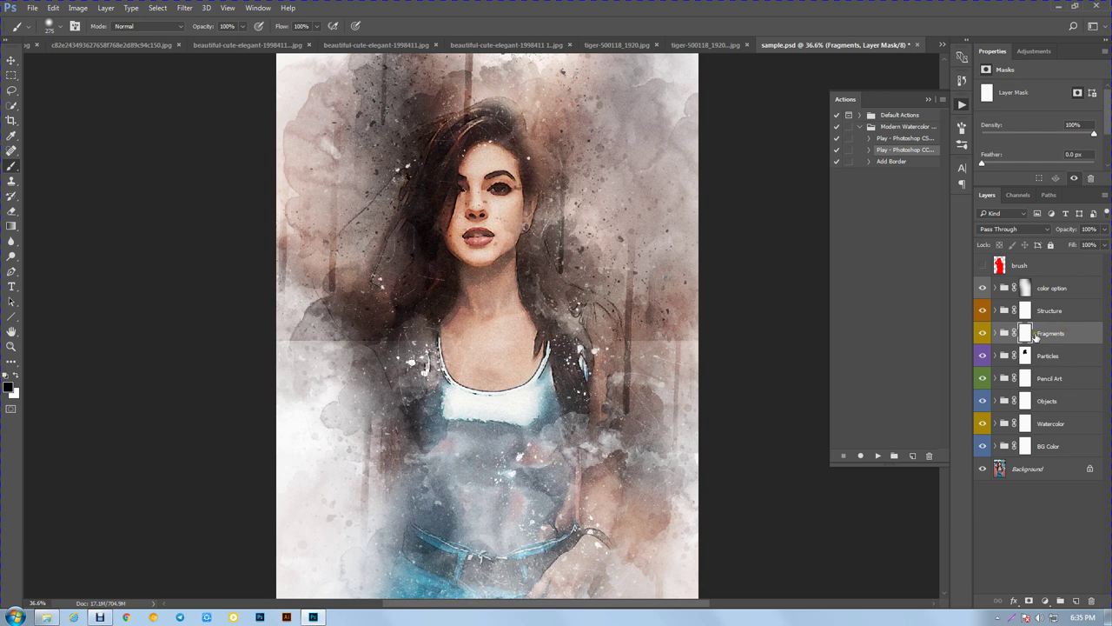
left_click(996, 333)
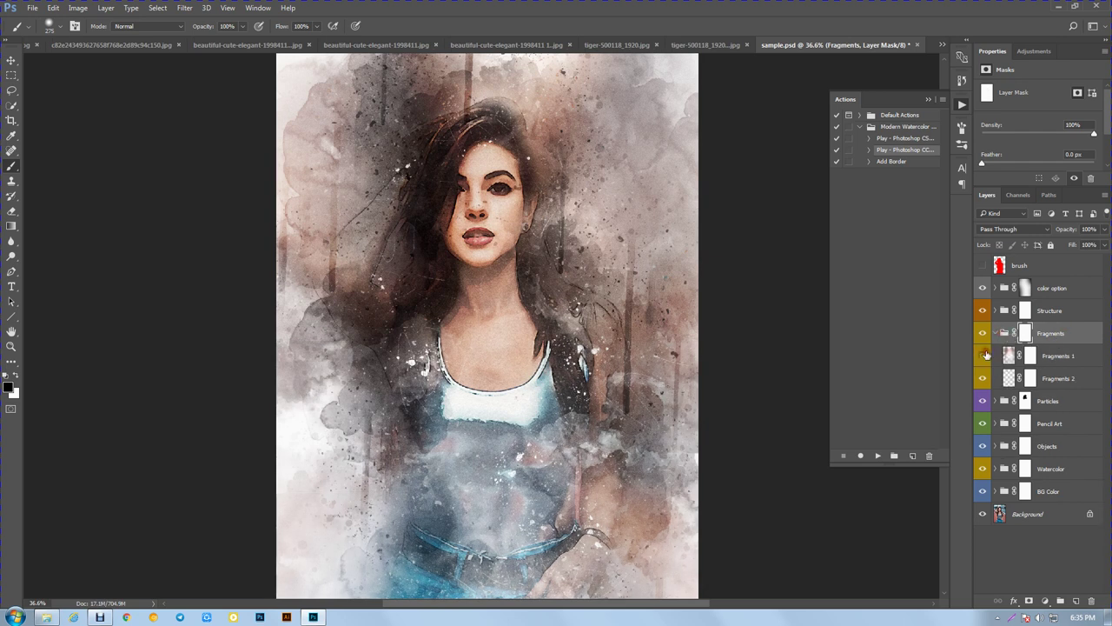
left_click(983, 354)
left_click(983, 354)
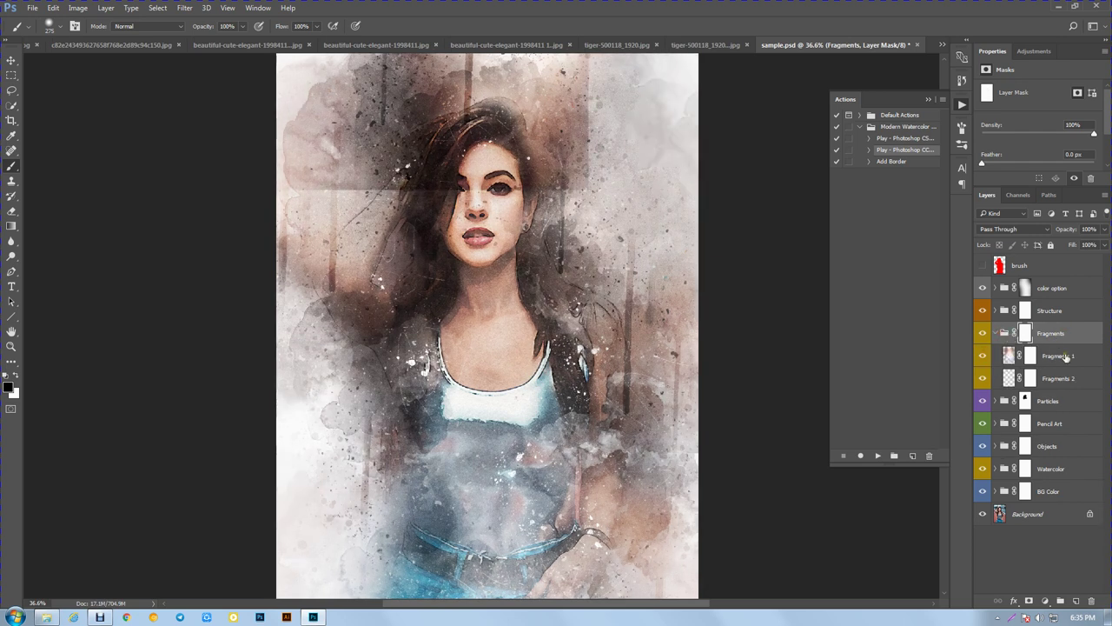
Step: Lower Fragments 1's opacity, ending at 25%, and collapse the Fragments group
left_click(1061, 356)
left_click(1105, 230)
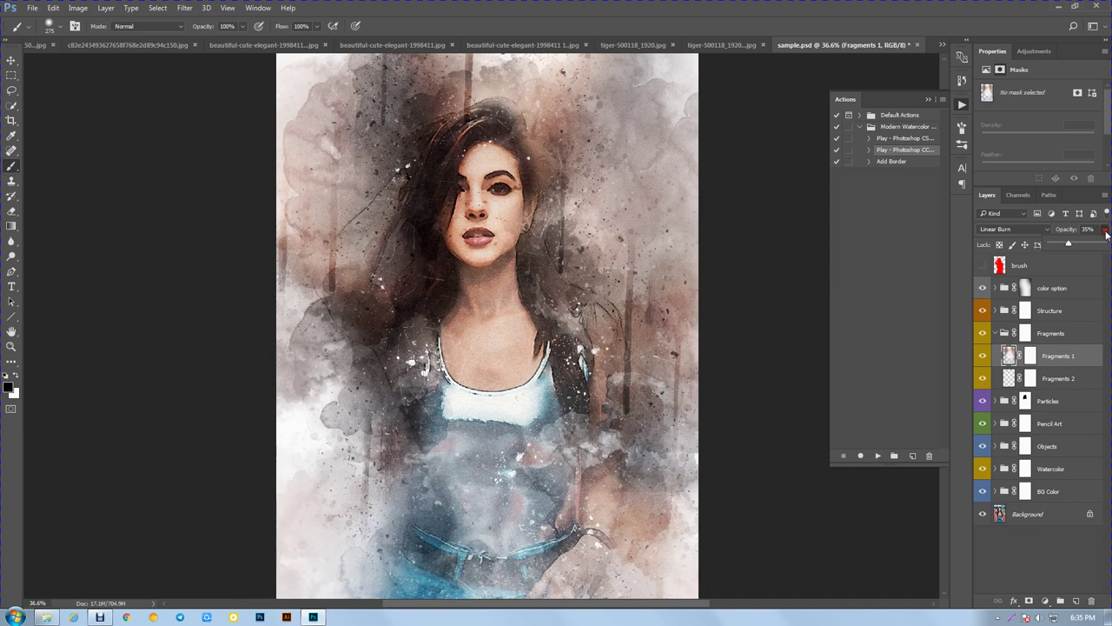
left_click_drag(1068, 244, 1063, 242)
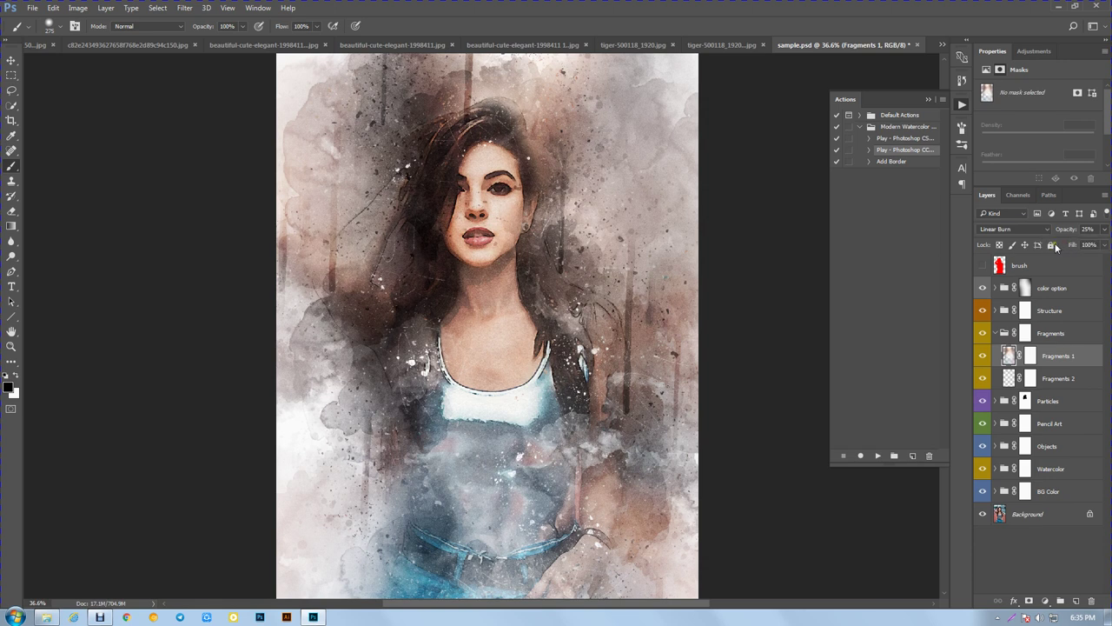
left_click(1031, 377)
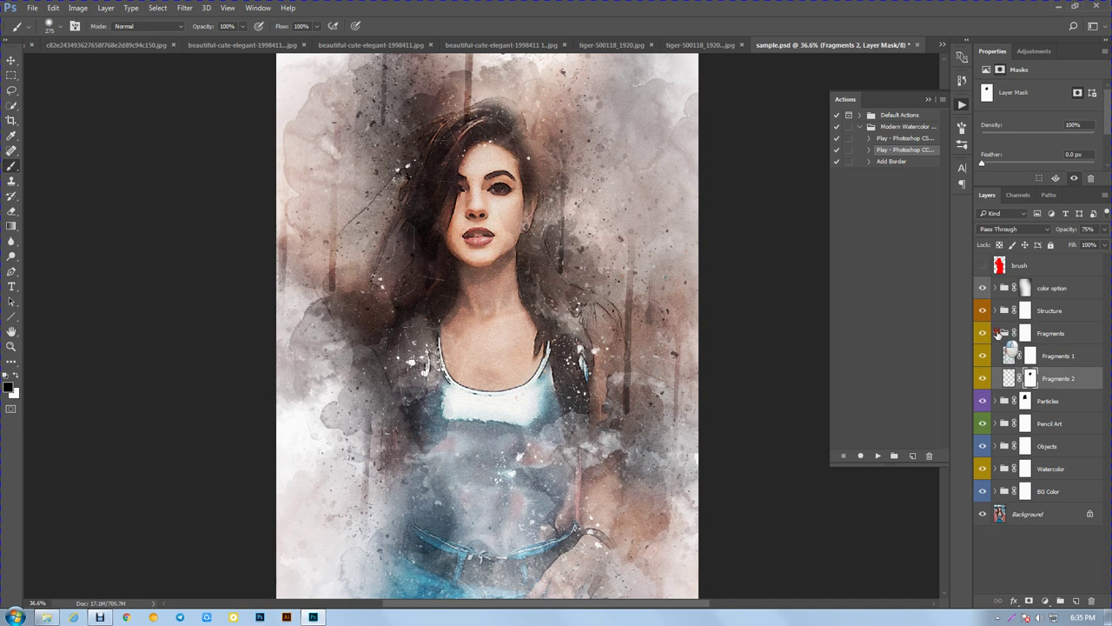
left_click(1051, 331)
left_click(995, 333)
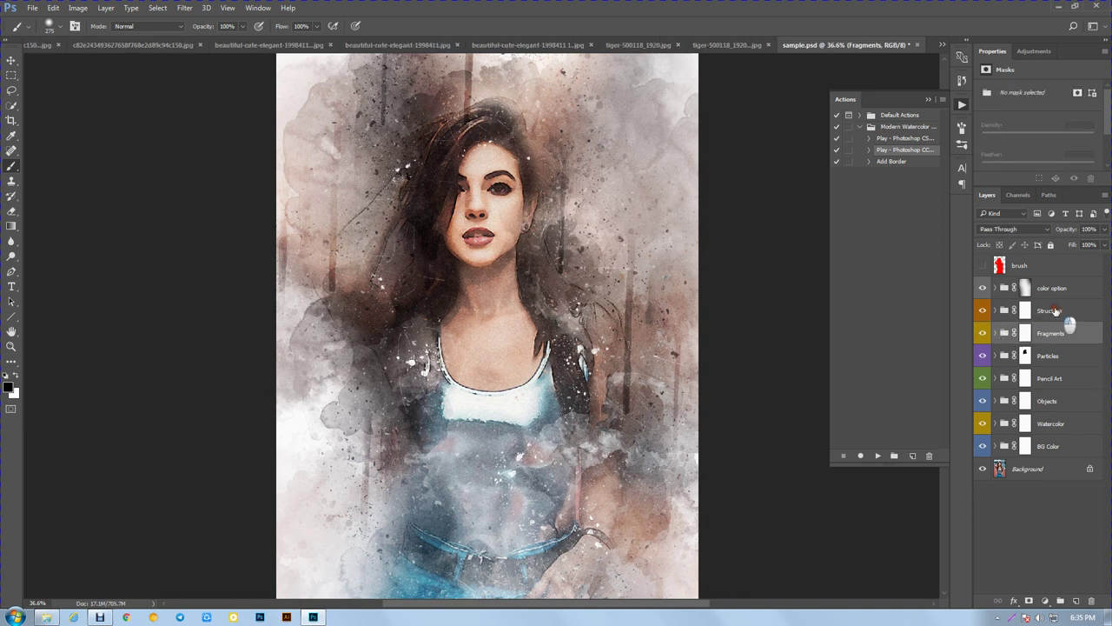
Step: Re-enable and expand the Structure group, and set the Noise layer to 10% opacity
left_click(1025, 310)
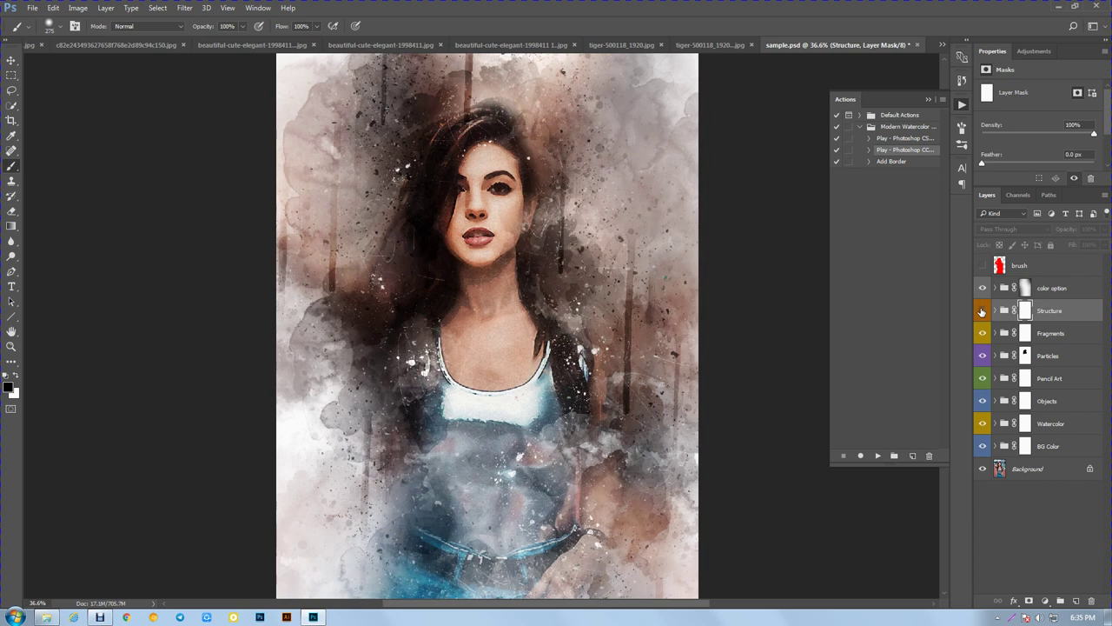
left_click(982, 310)
left_click(995, 310)
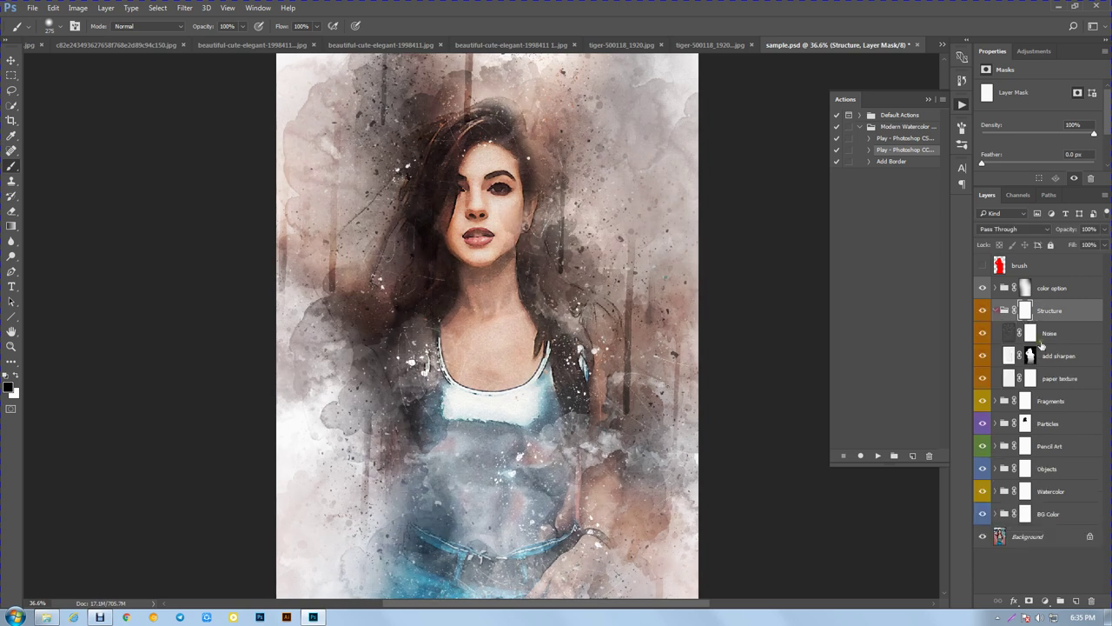
left_click_drag(991, 335, 1082, 335)
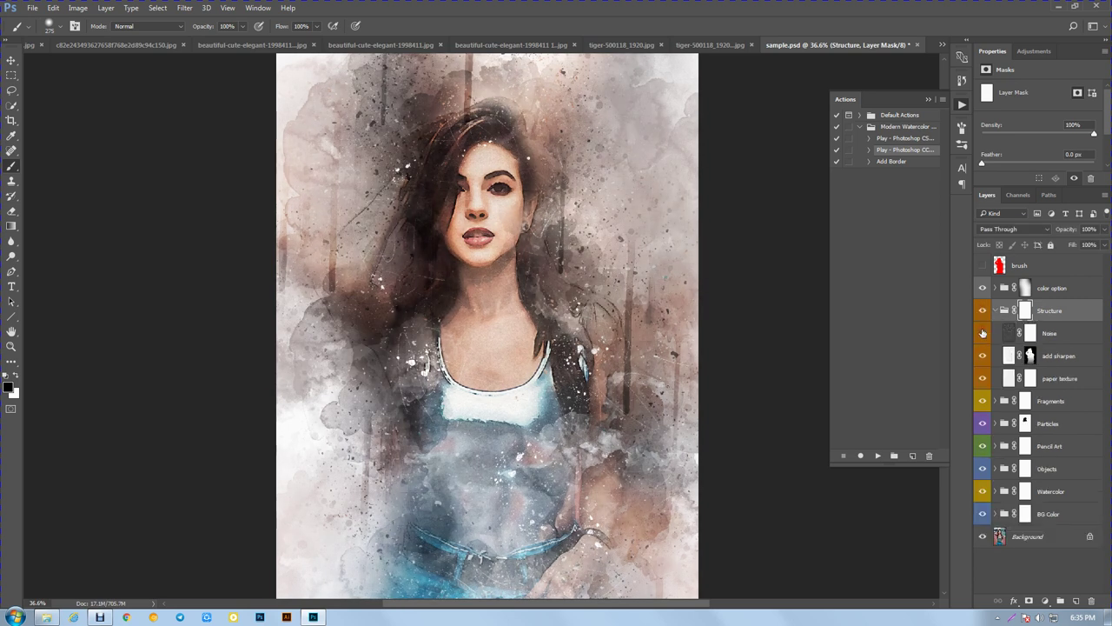
left_click(1082, 335)
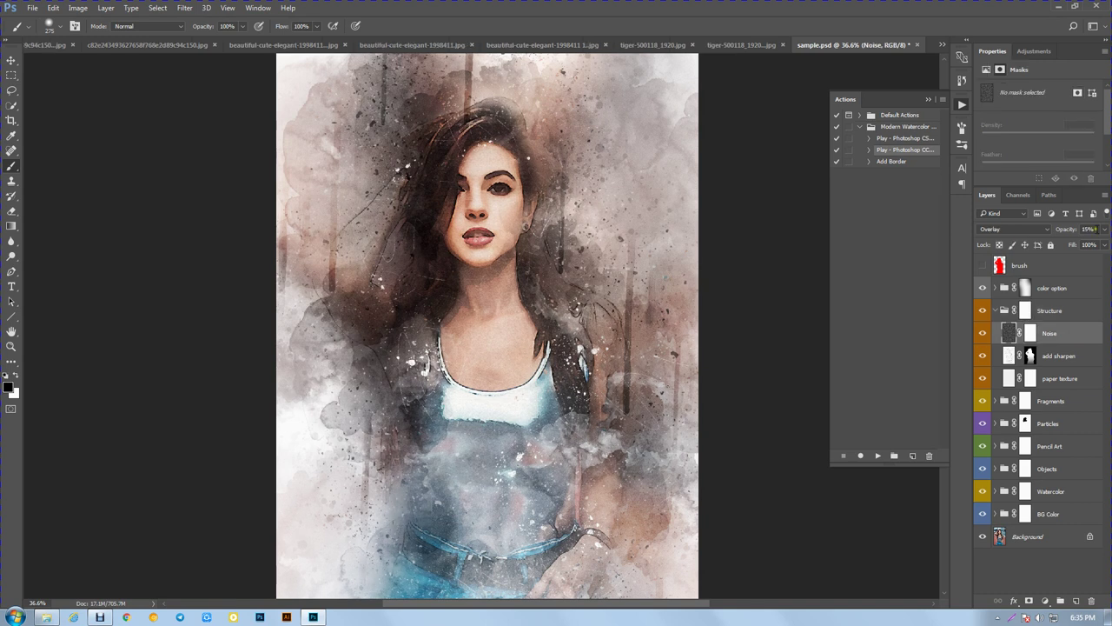
left_click(1078, 228)
type("10")
Step: Hide and show the add sharpen layer to judge its sharpening effect
left_click(1042, 356)
scroll(513, 251, "down", 1)
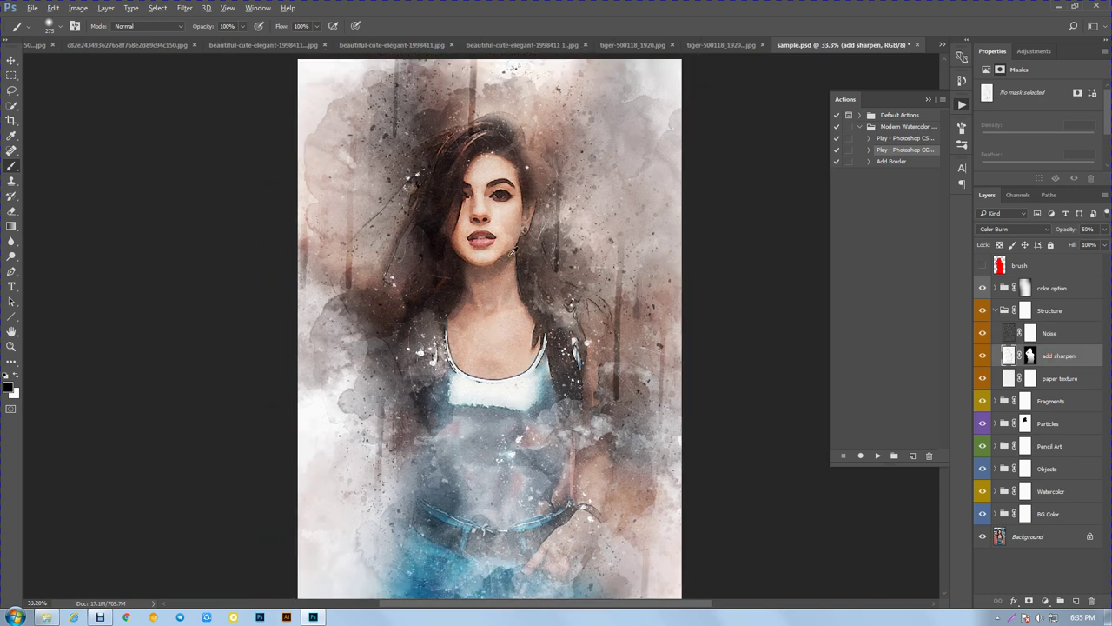
left_click(982, 356)
left_click(982, 355)
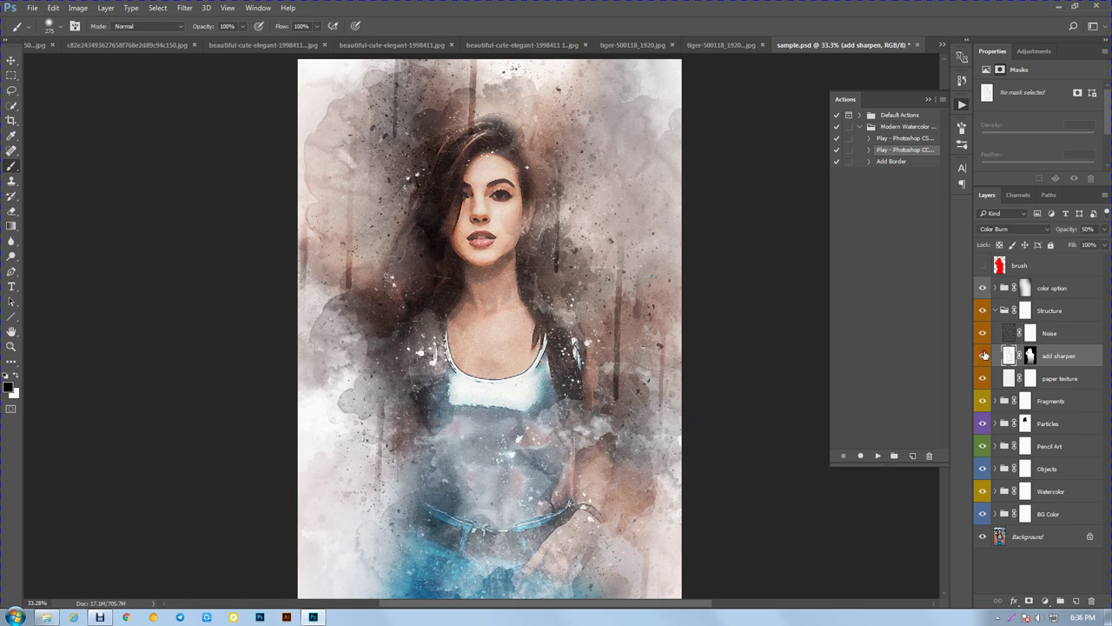
Step: Paint the add sharpen layer mask over the hair on the left
left_click(1030, 355)
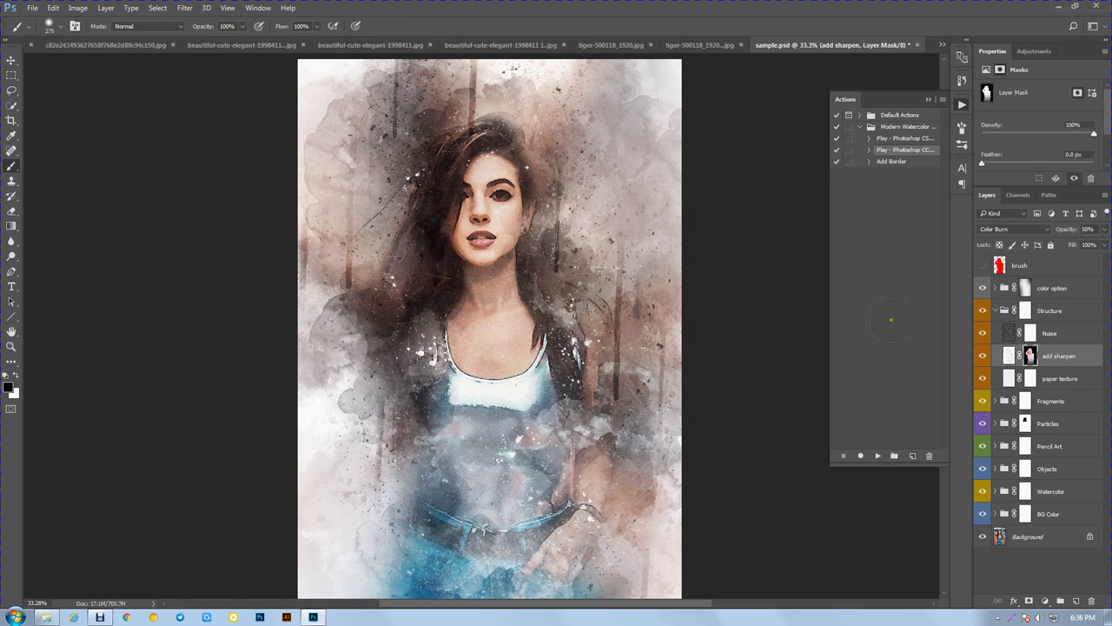
mouse_move(523, 115)
left_mouse_down()
mouse_move(394, 156)
mouse_move(365, 206)
left_mouse_up()
left_click_drag(402, 167, 365, 224)
scroll(519, 183, "up", 2)
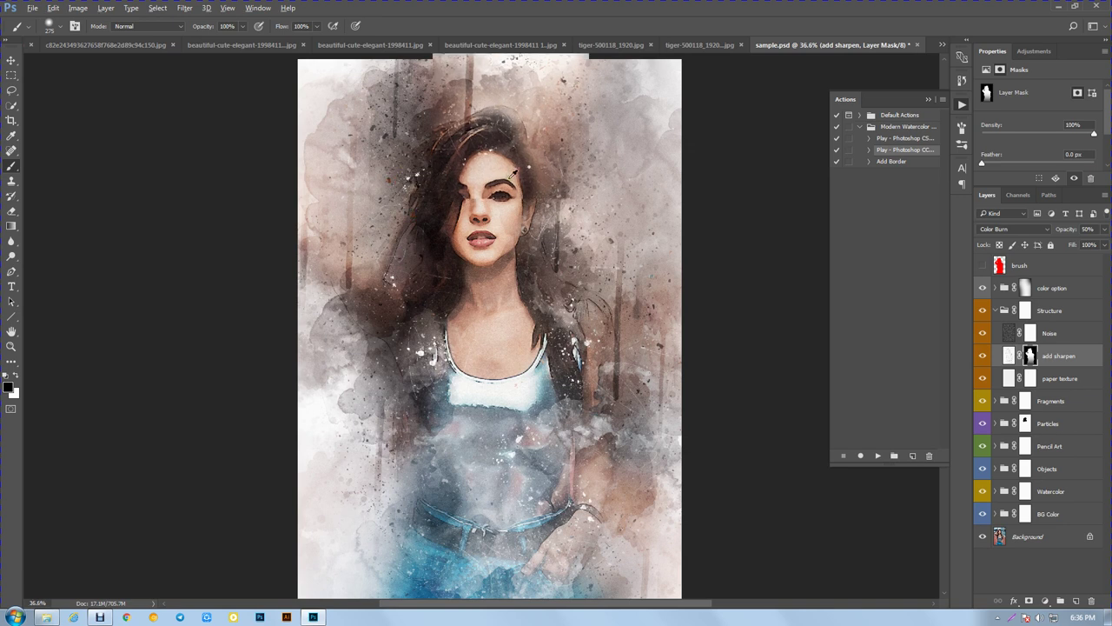
scroll(518, 183, "up", 1)
scroll(365, 243, "down", 2)
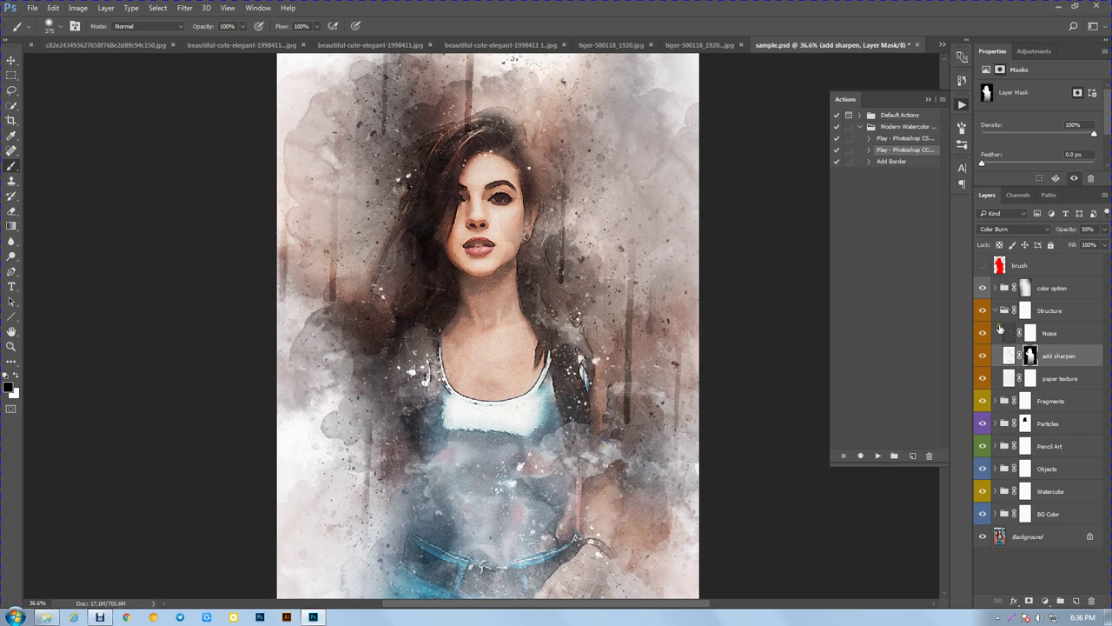
Step: Toggle add sharpen and paper texture to compare, then select the Structure group
left_click(983, 356)
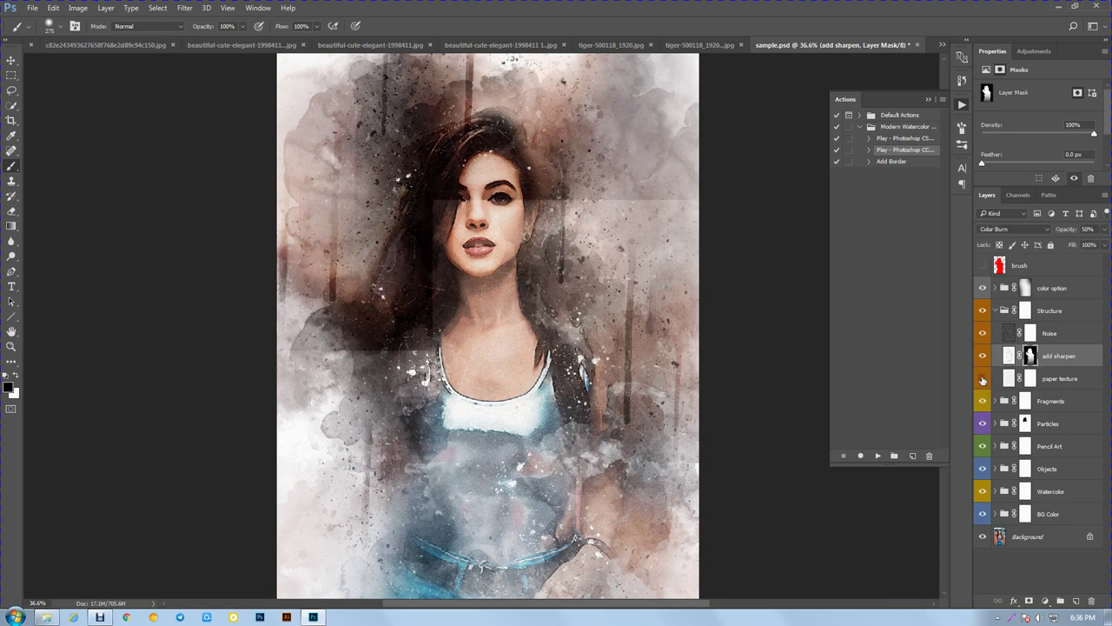
left_click(982, 380)
left_click(1073, 379)
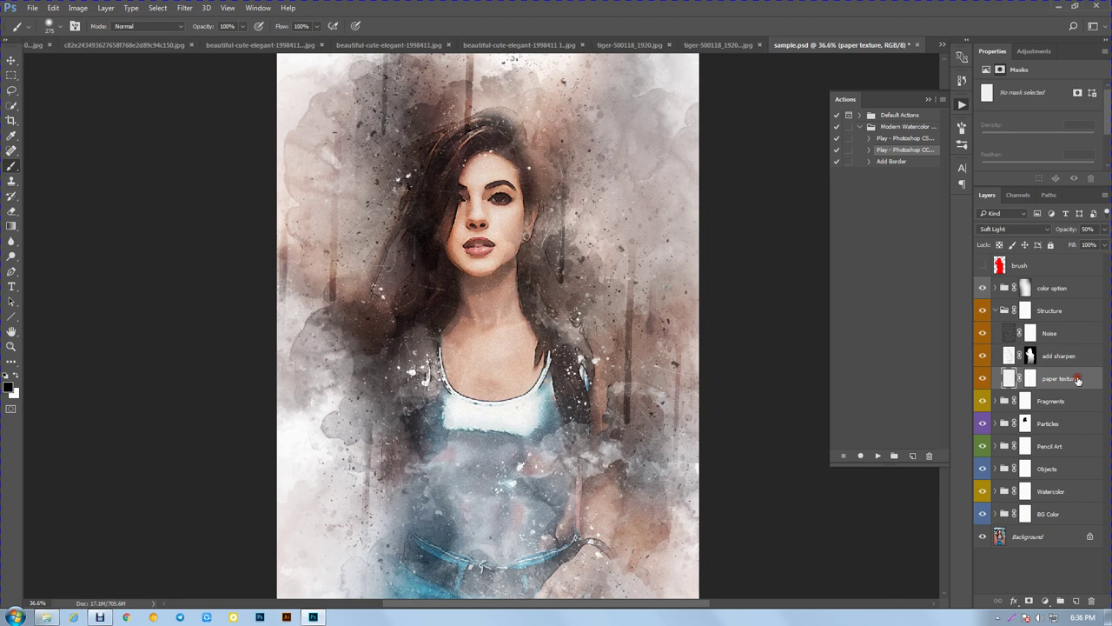
left_click(1027, 308)
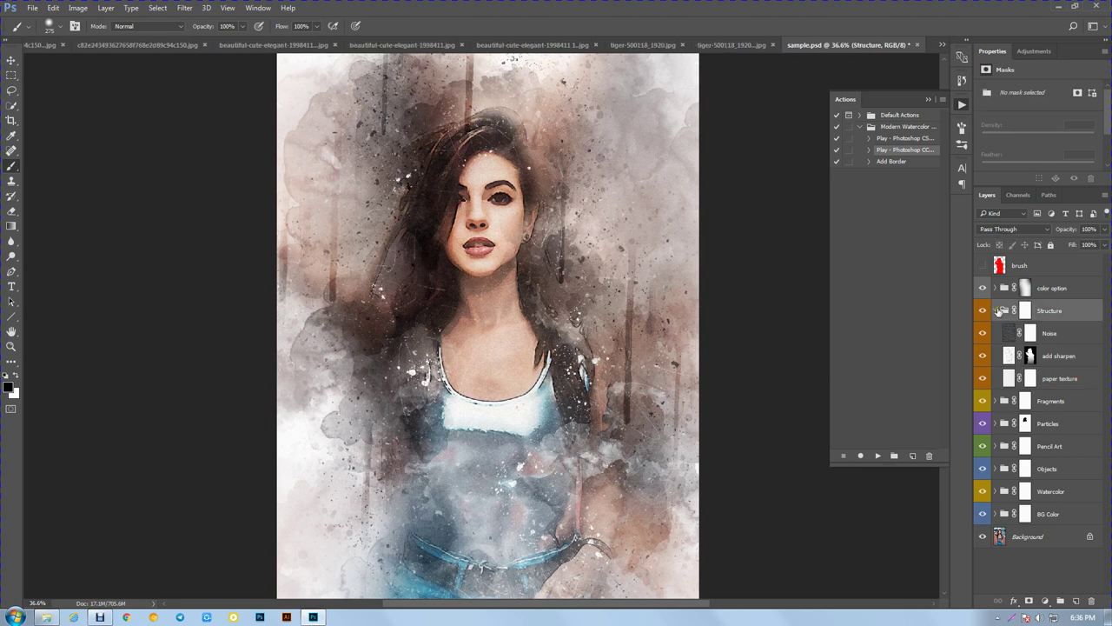
Step: Enable the color option group and Gradient Fill 1, giving Gradient Fill 1 10% opacity
left_click(997, 310)
left_click(1048, 292)
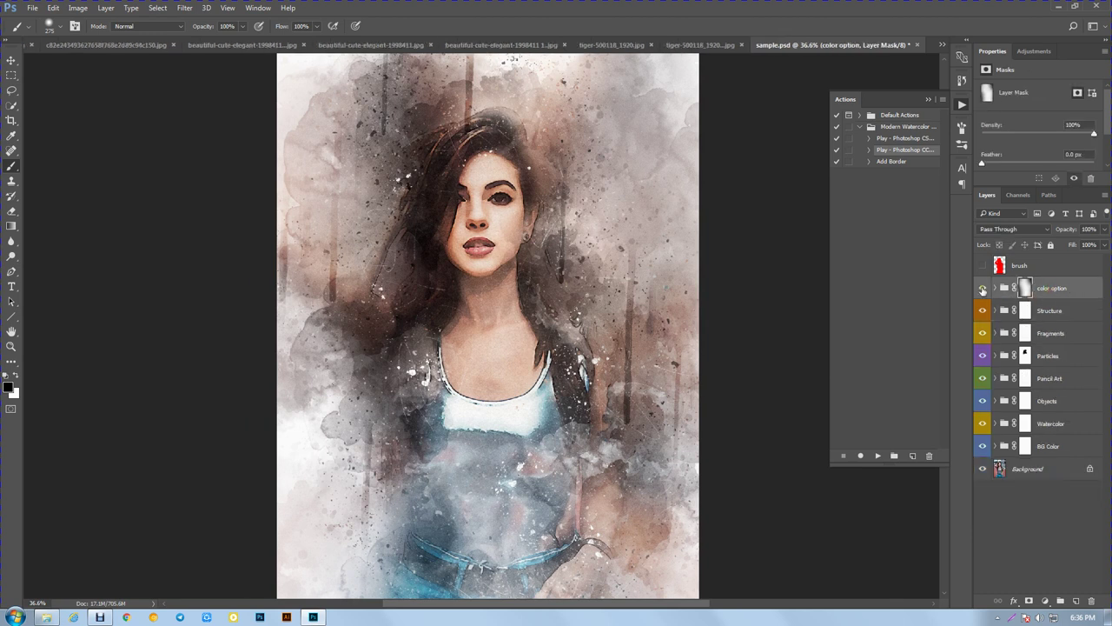
left_click(983, 289)
left_click(996, 287)
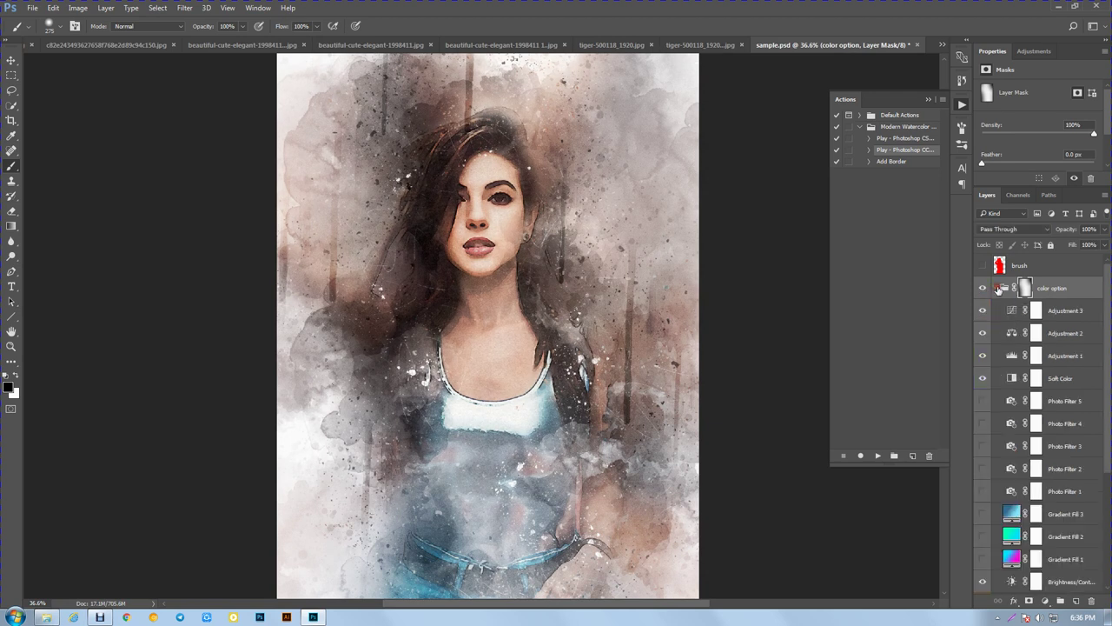
left_click(983, 556)
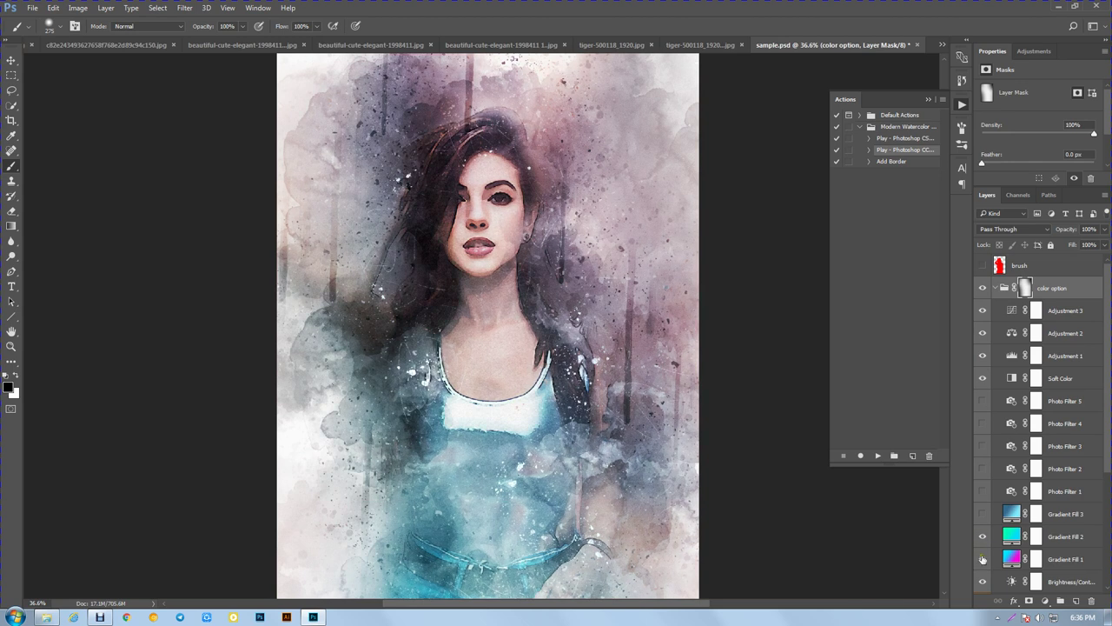
left_click(983, 558)
left_click(1067, 561)
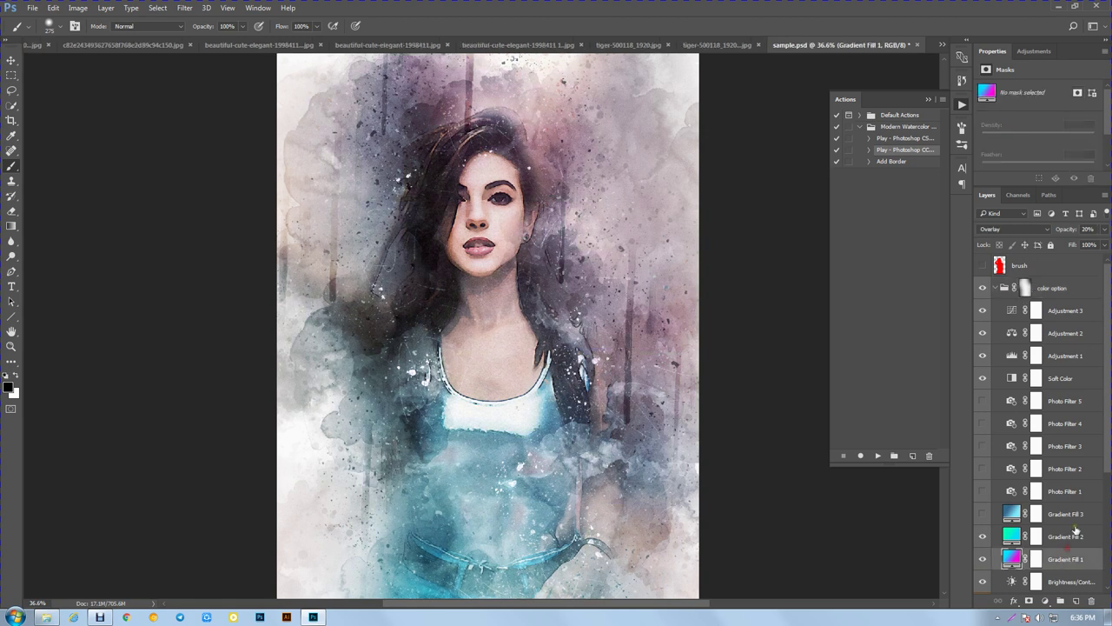
left_click(1083, 230)
Step: Turn on Gradient Fill 3, compare its tint, then select Adjustment 1's Levels
left_click(982, 515)
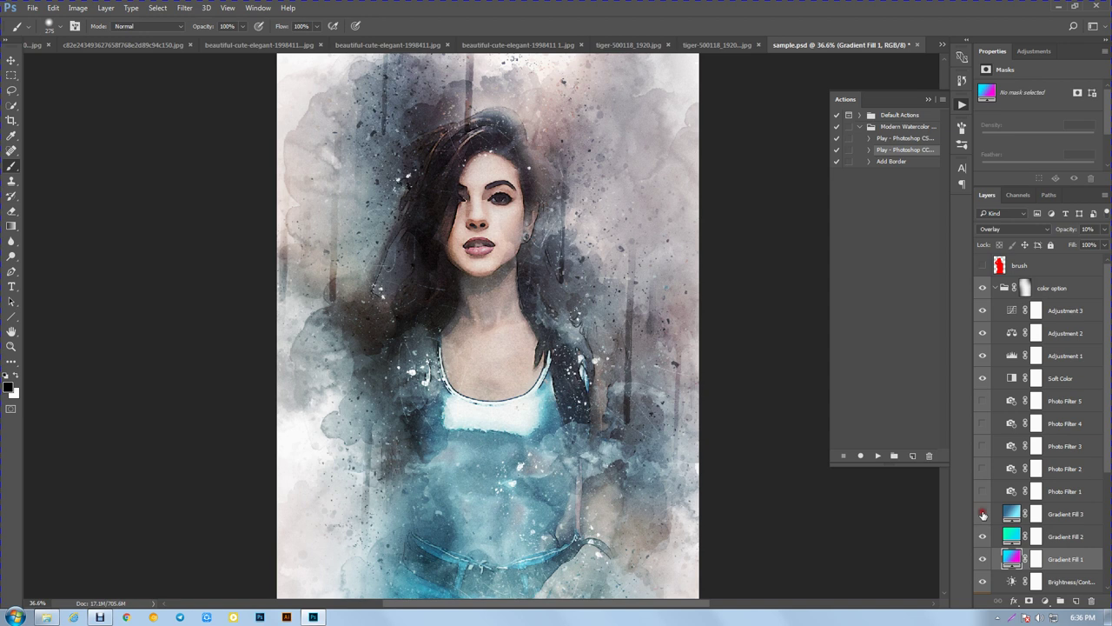
left_click(983, 514)
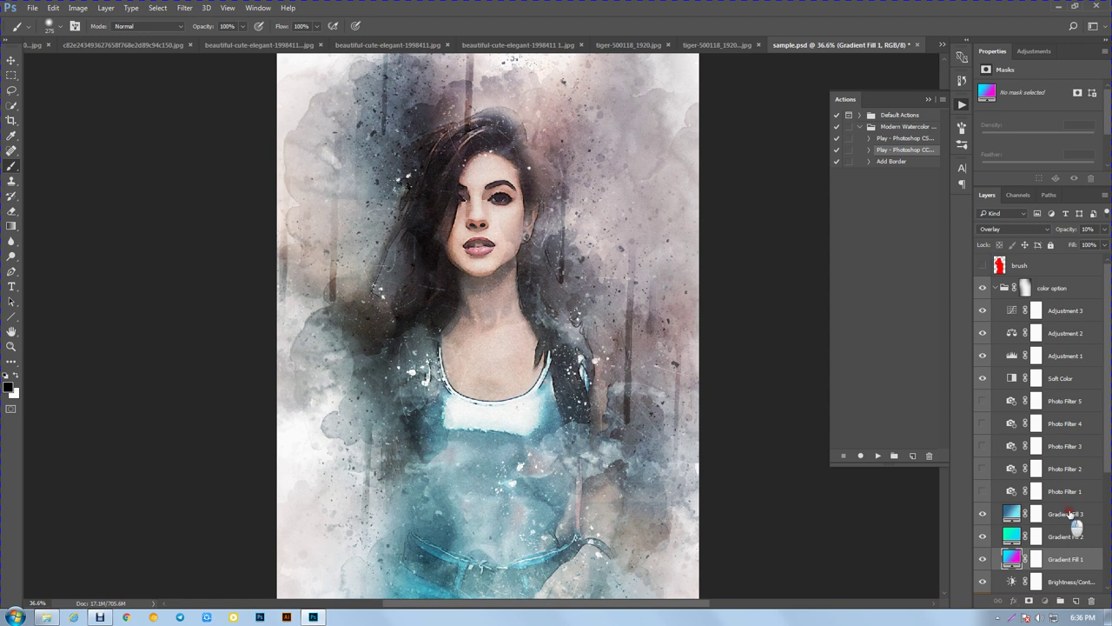
left_click(1070, 514)
left_click(1088, 229)
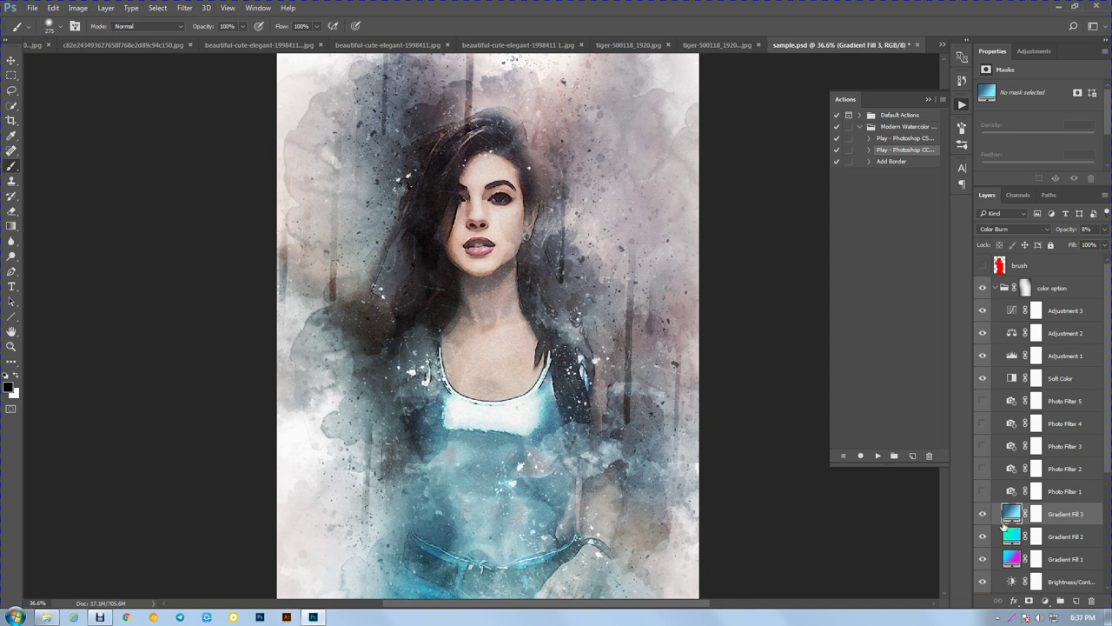
left_click(1012, 354)
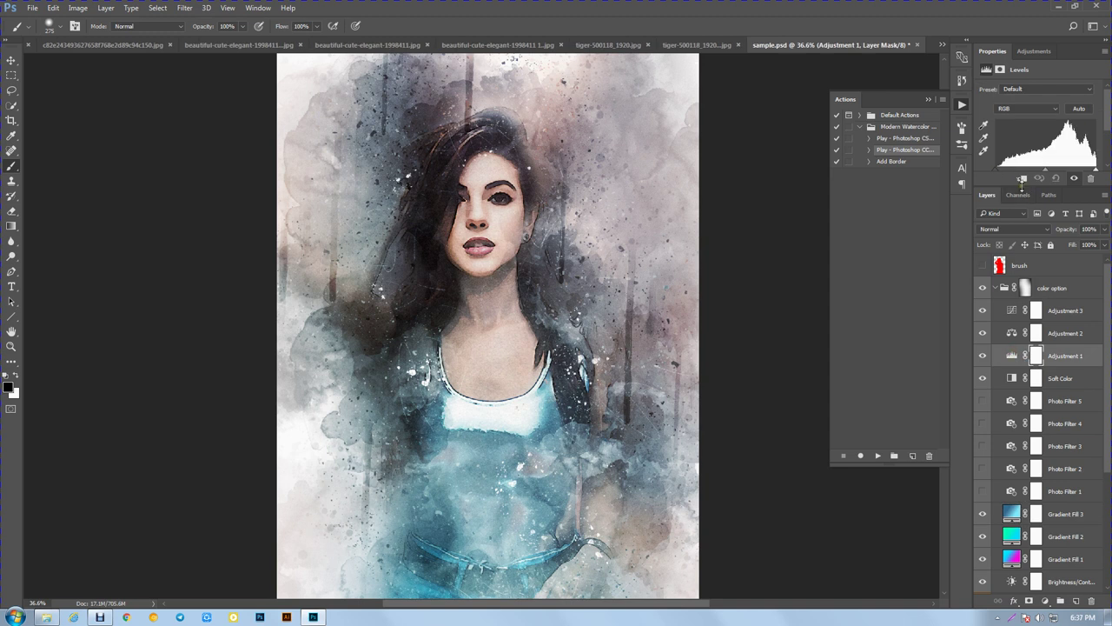
Step: Lift the Levels shadows and shift Adjustment 2's Cyan-Red balance to +23
left_click_drag(1022, 187, 1021, 210)
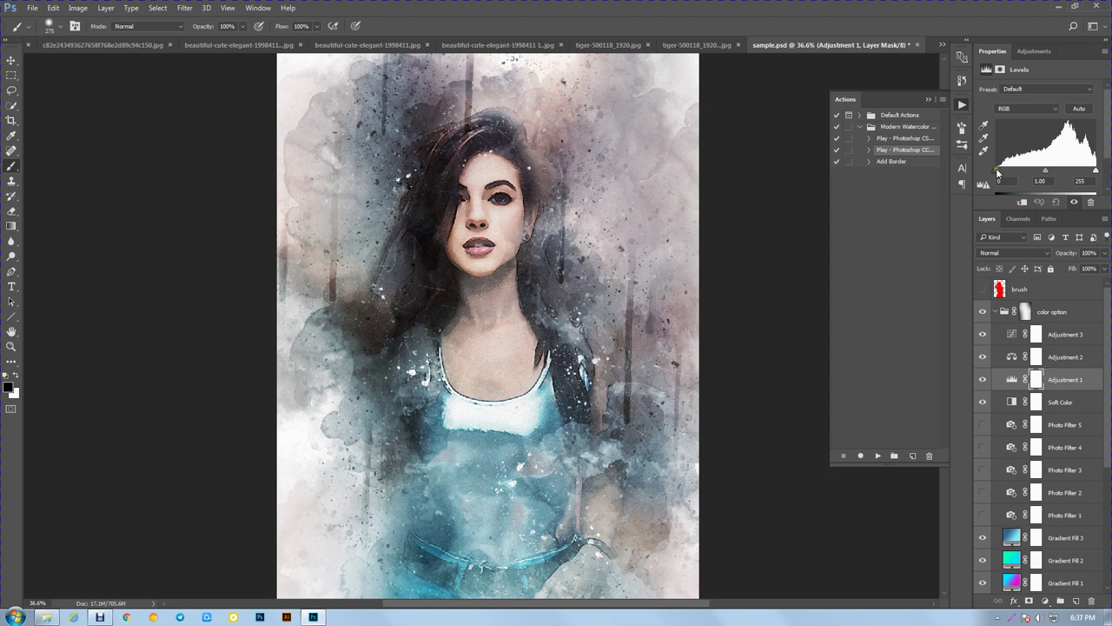
left_click_drag(998, 171, 996, 172)
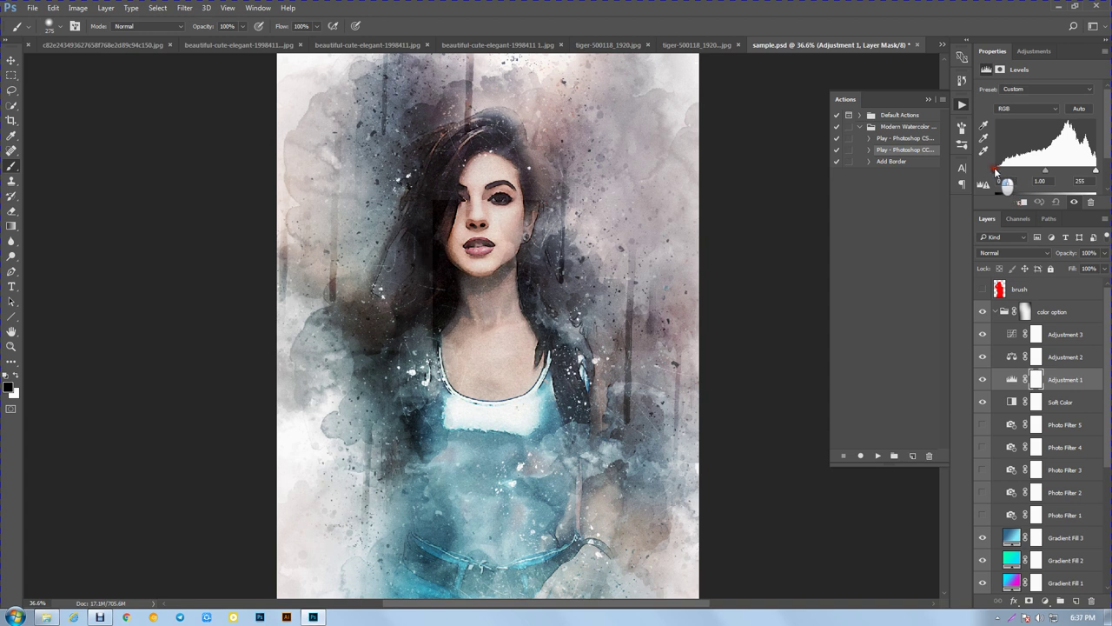
left_click_drag(997, 171, 988, 166)
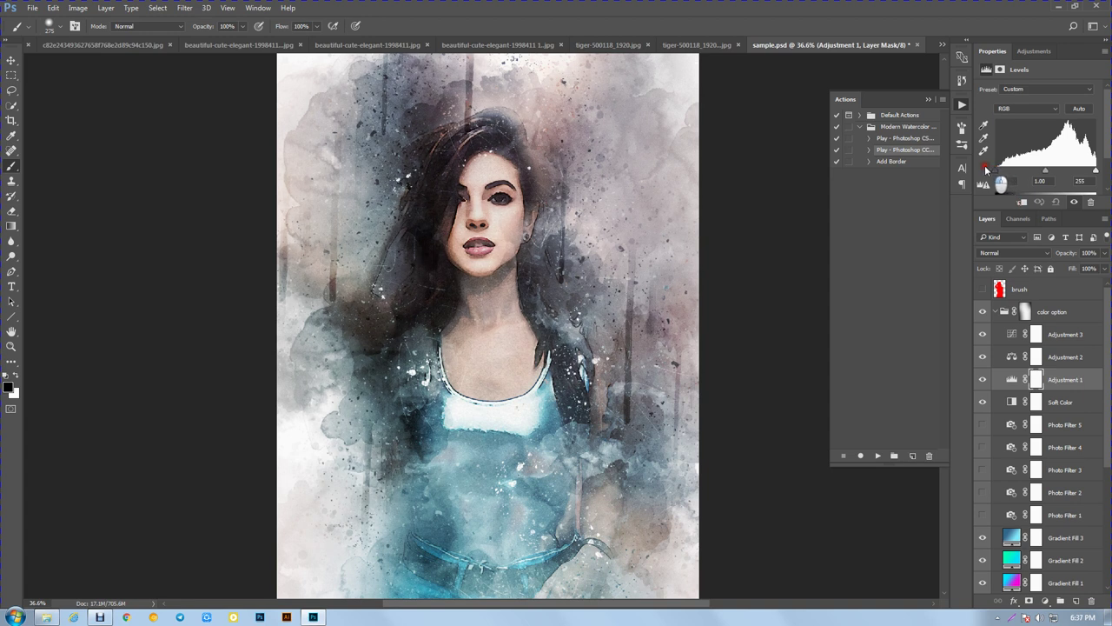
left_click(1035, 356)
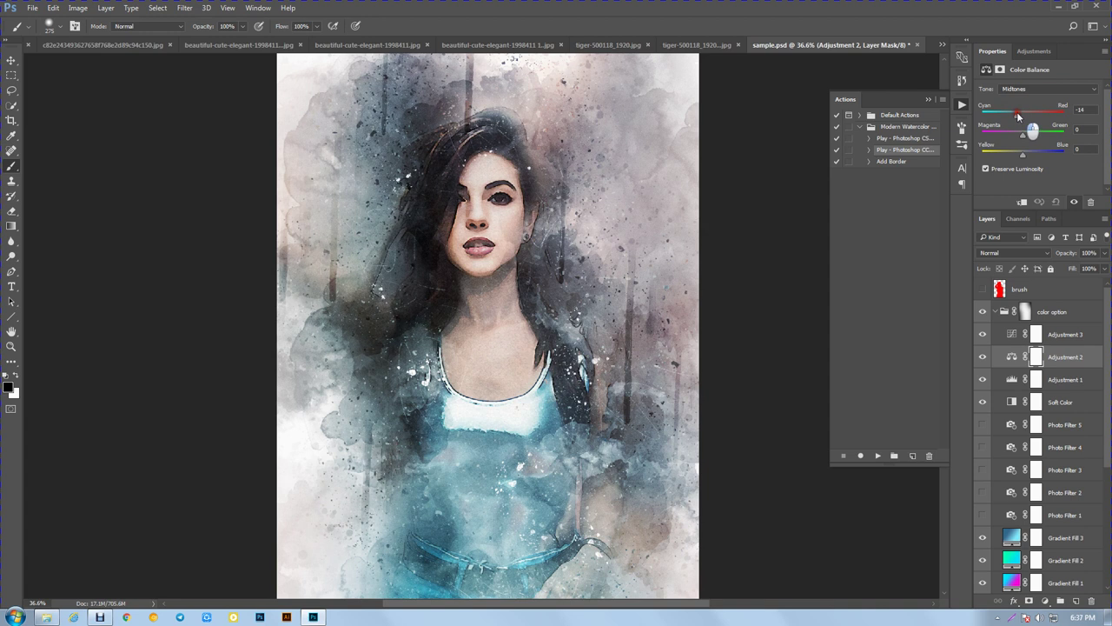
mouse_move(1017, 113)
left_mouse_down()
mouse_move(1032, 112)
mouse_move(1018, 113)
left_mouse_up()
Step: Reshape Adjustment 3's curve to deepen the darks, toggling it to compare
left_click(1013, 333)
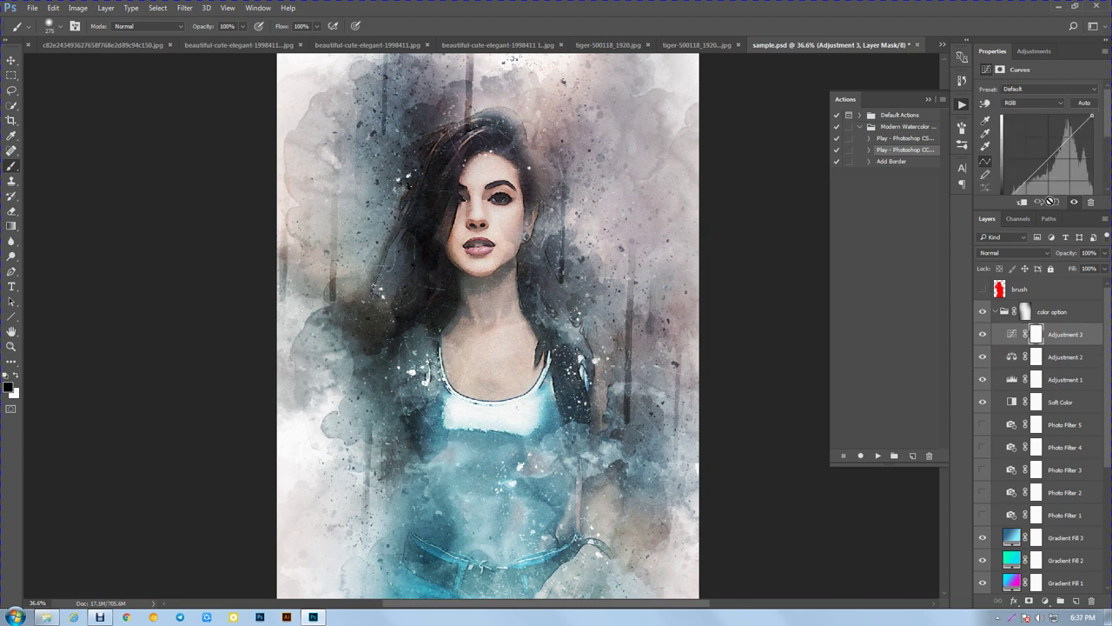
left_click_drag(1043, 209, 1045, 230)
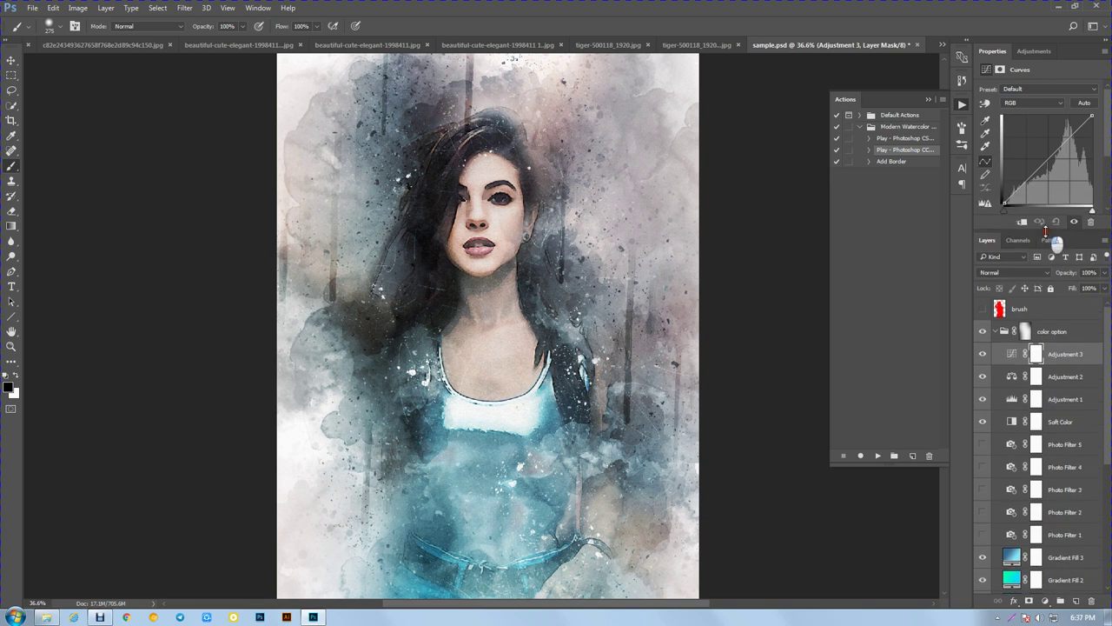
left_click_drag(1044, 163, 1058, 170)
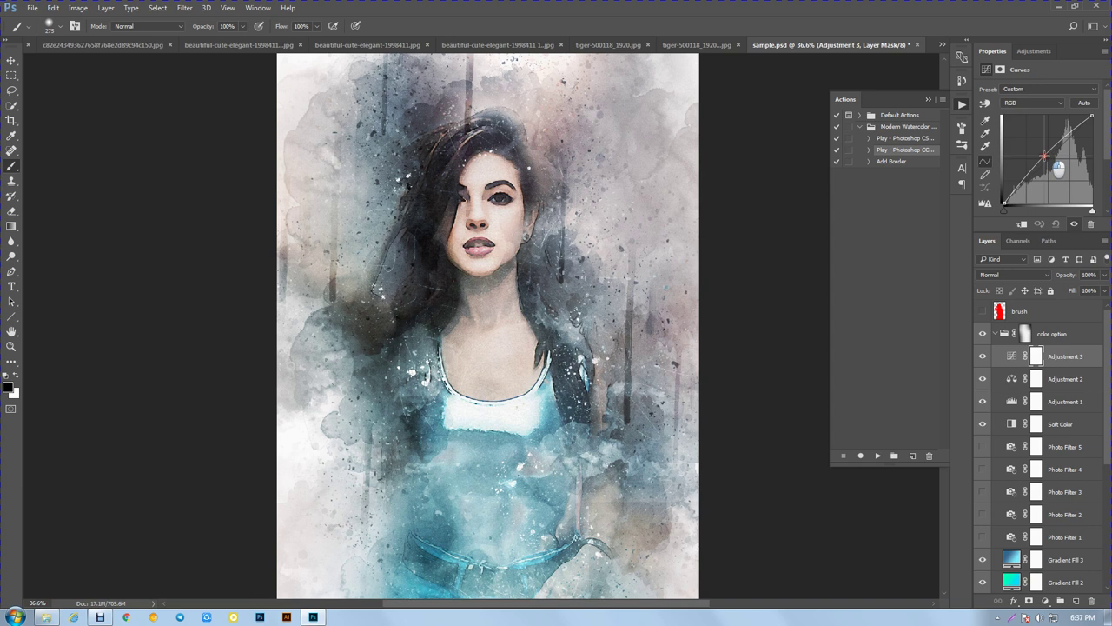
mouse_move(1006, 200)
left_mouse_down()
mouse_move(1028, 216)
mouse_move(1009, 223)
mouse_move(1013, 211)
left_mouse_up()
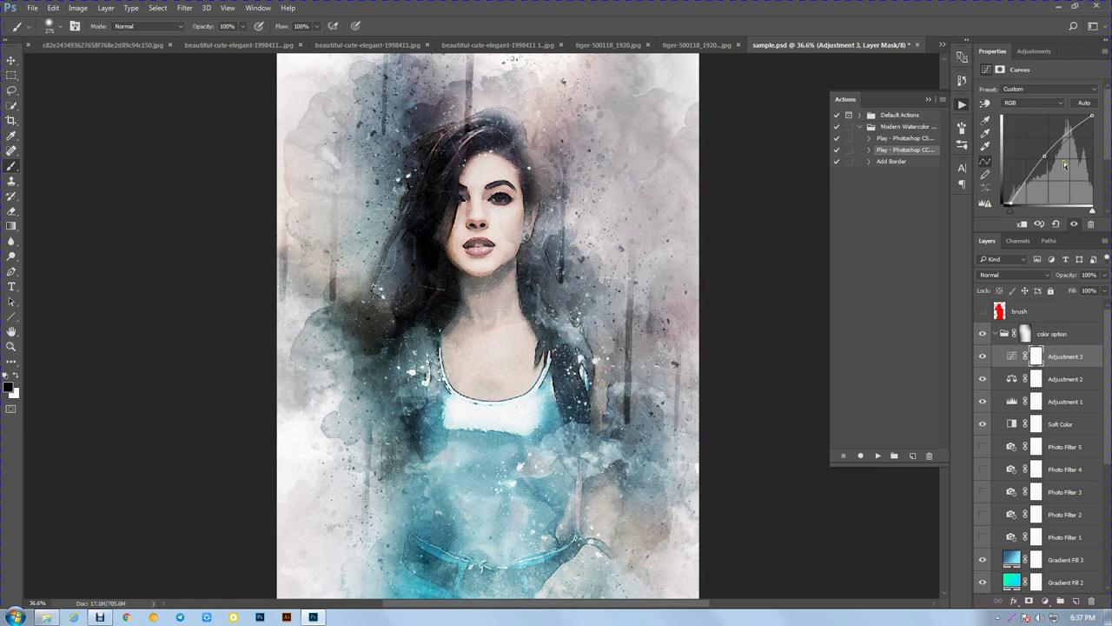
left_click_drag(1045, 157, 1050, 155)
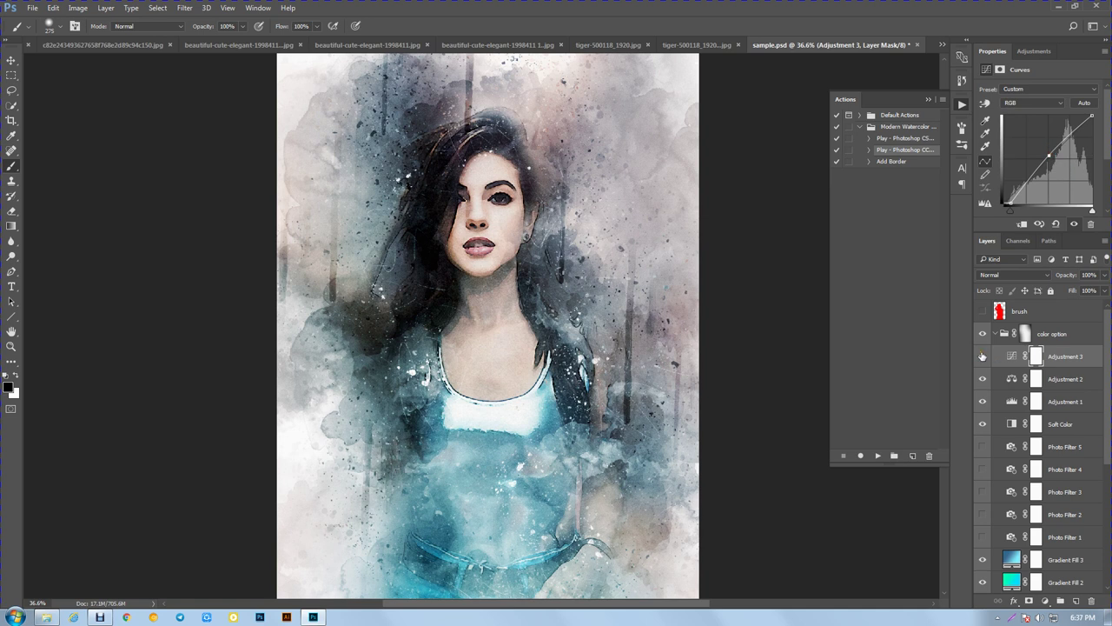
left_click(982, 355)
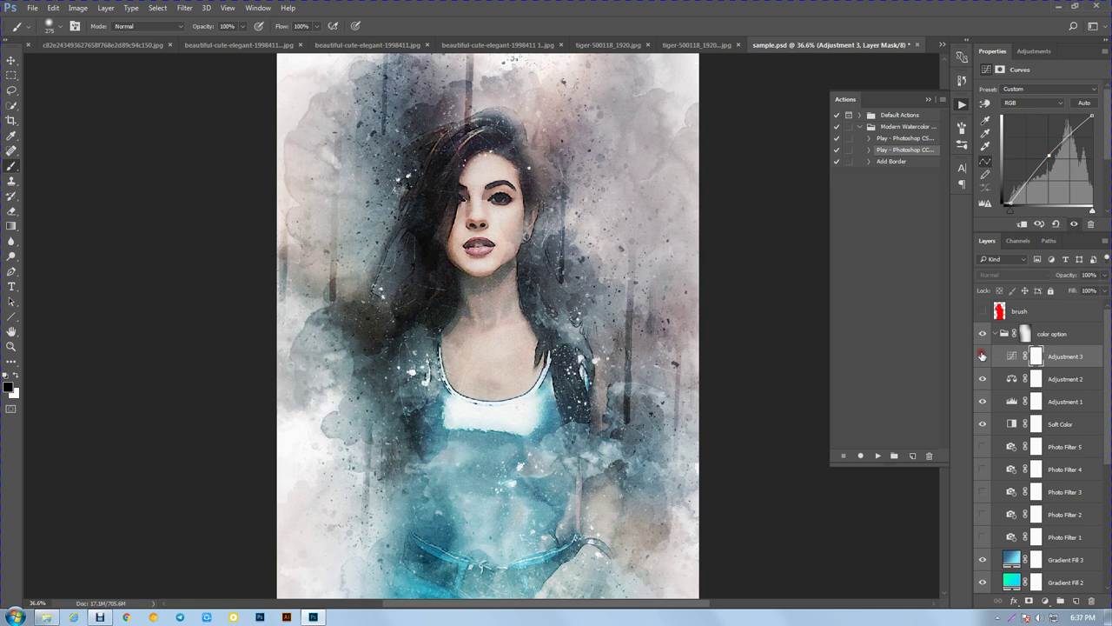
left_click(981, 356)
Step: Scroll through the layer list and collapse the color option group
scroll(493, 191, "down", 1)
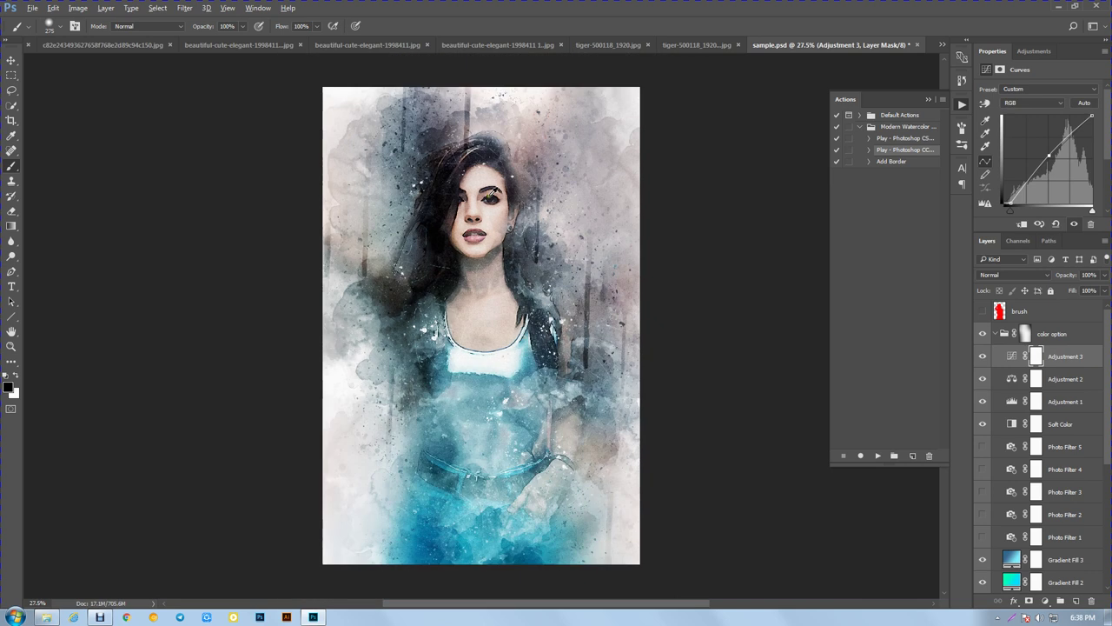
scroll(493, 191, "up", 1)
scroll(1062, 463, "down", 5)
scroll(1047, 497, "down", 5)
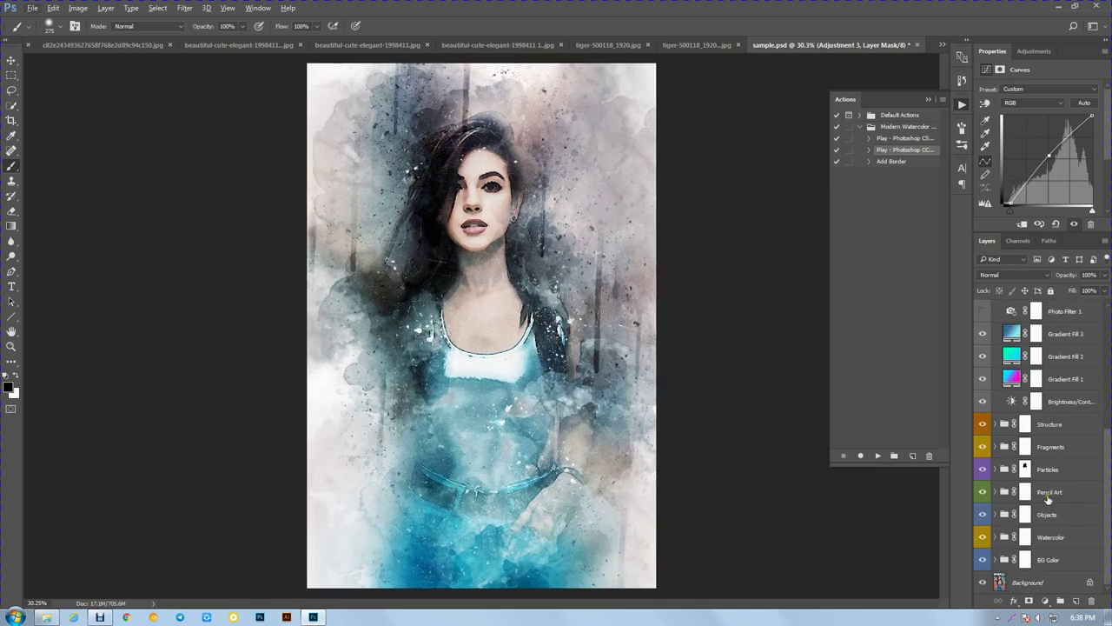
scroll(1048, 497, "up", 8)
scroll(1025, 417, "up", 2)
left_click(1001, 334)
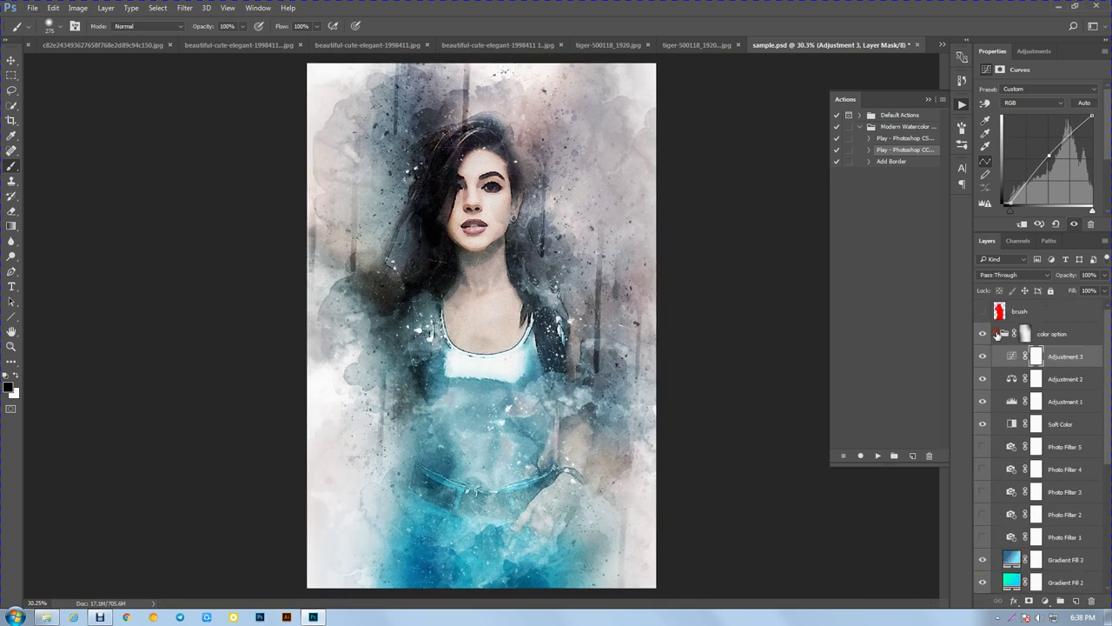
left_click(994, 335)
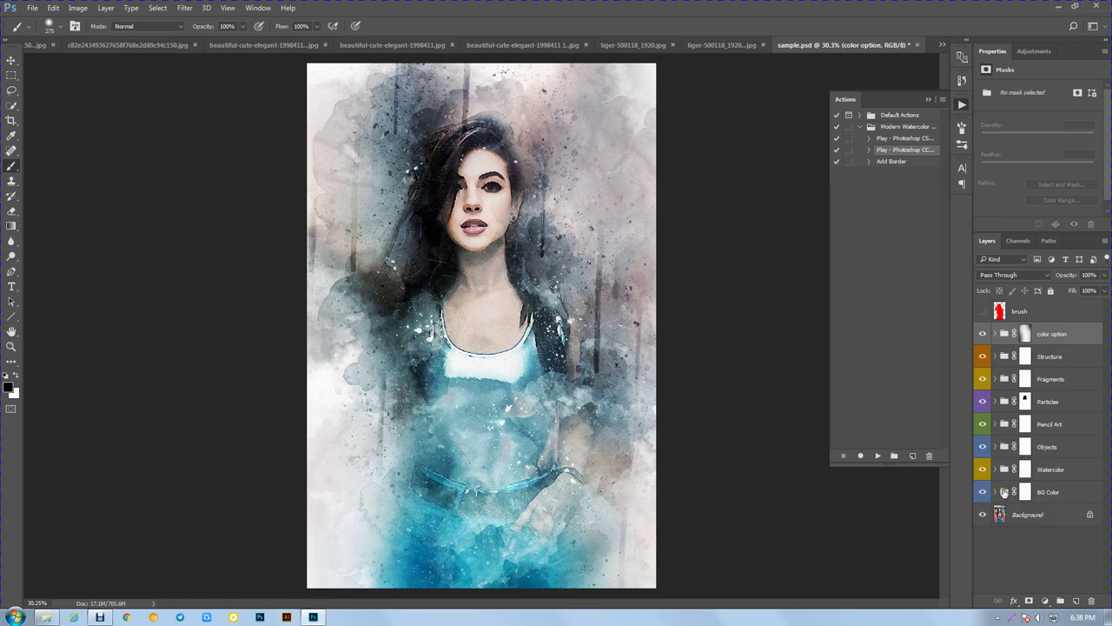
Step: Preview the dark Invert Color background in BG Color, then return to the light one
left_click(997, 493)
left_click(982, 514)
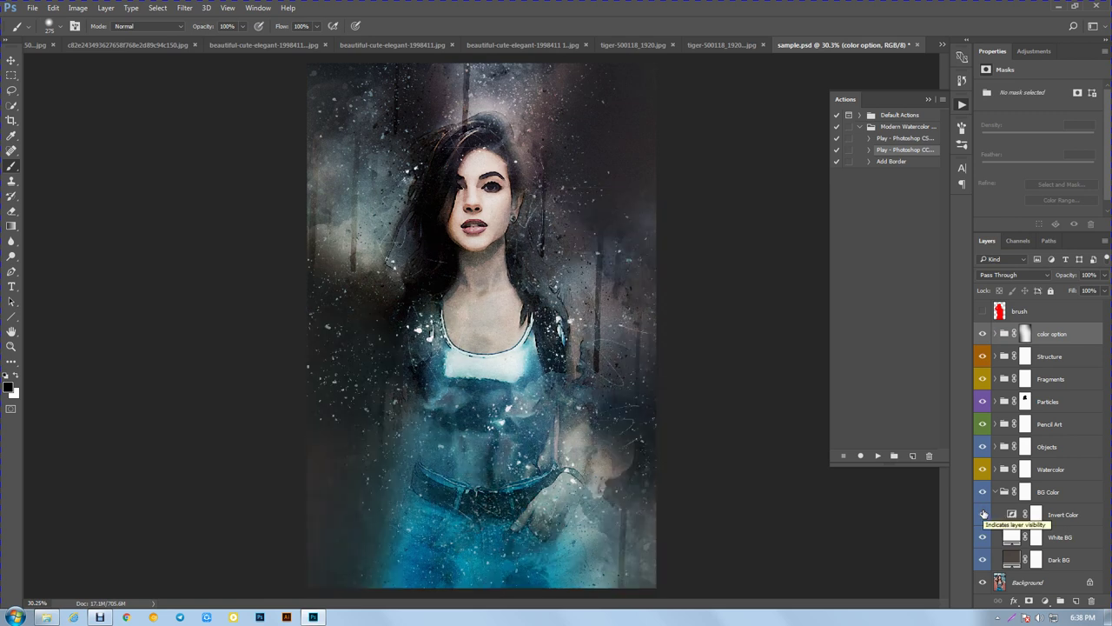
left_click(983, 514)
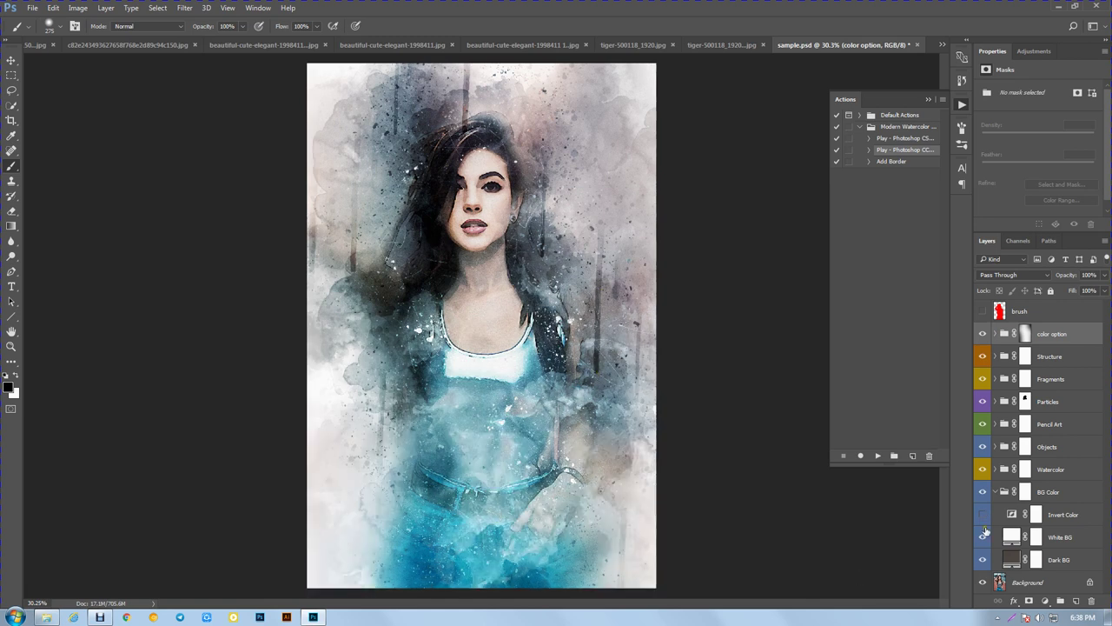
left_click(995, 492)
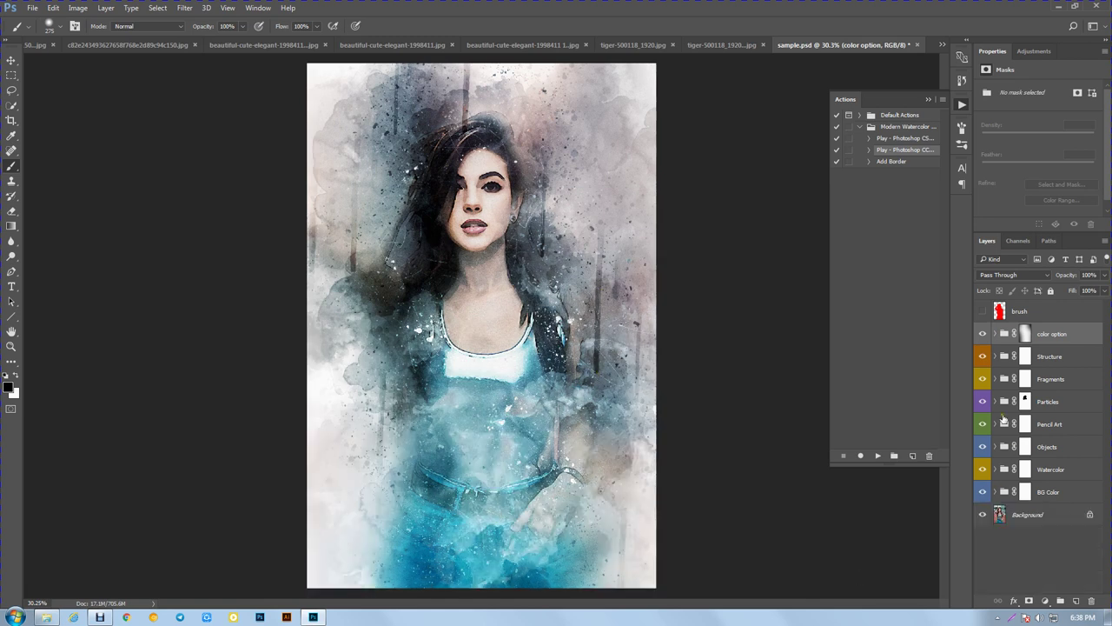
left_click(995, 492)
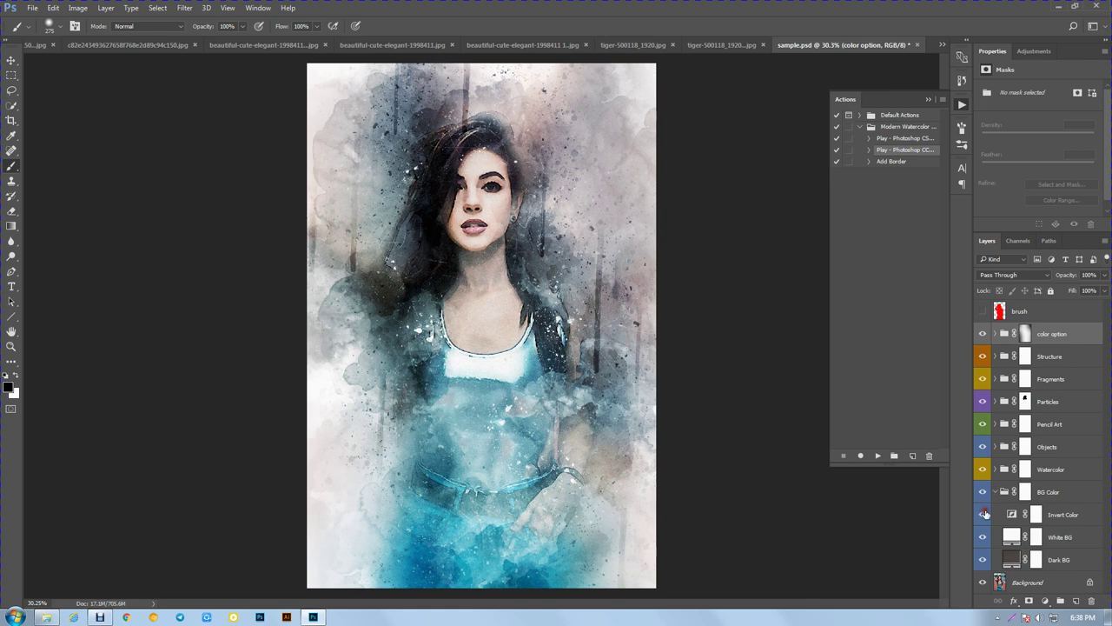
left_click(983, 515)
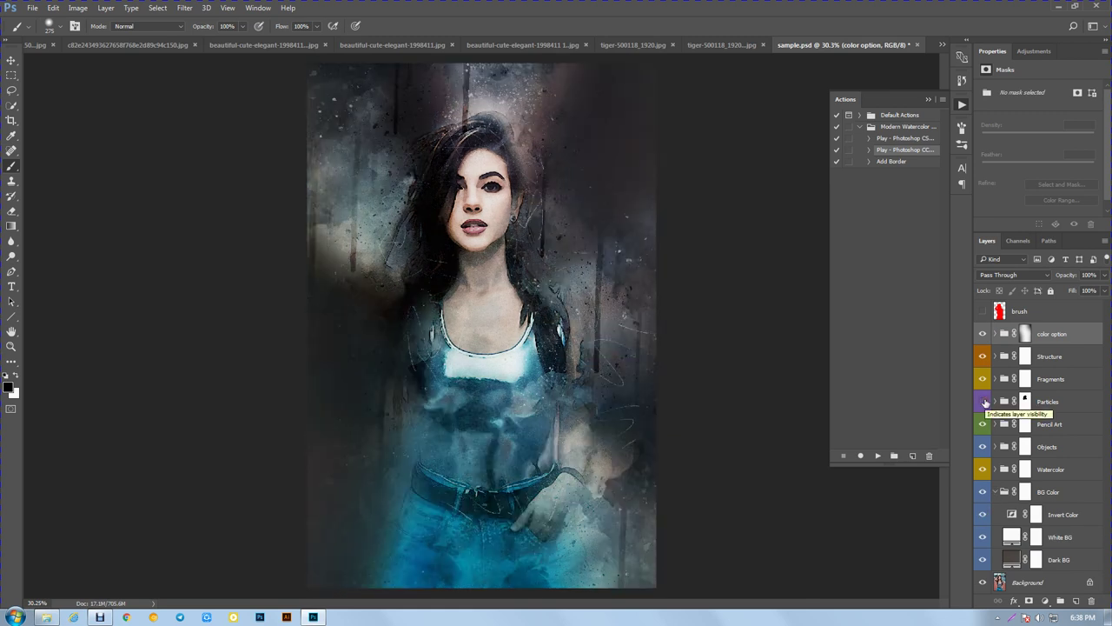
left_click(985, 402)
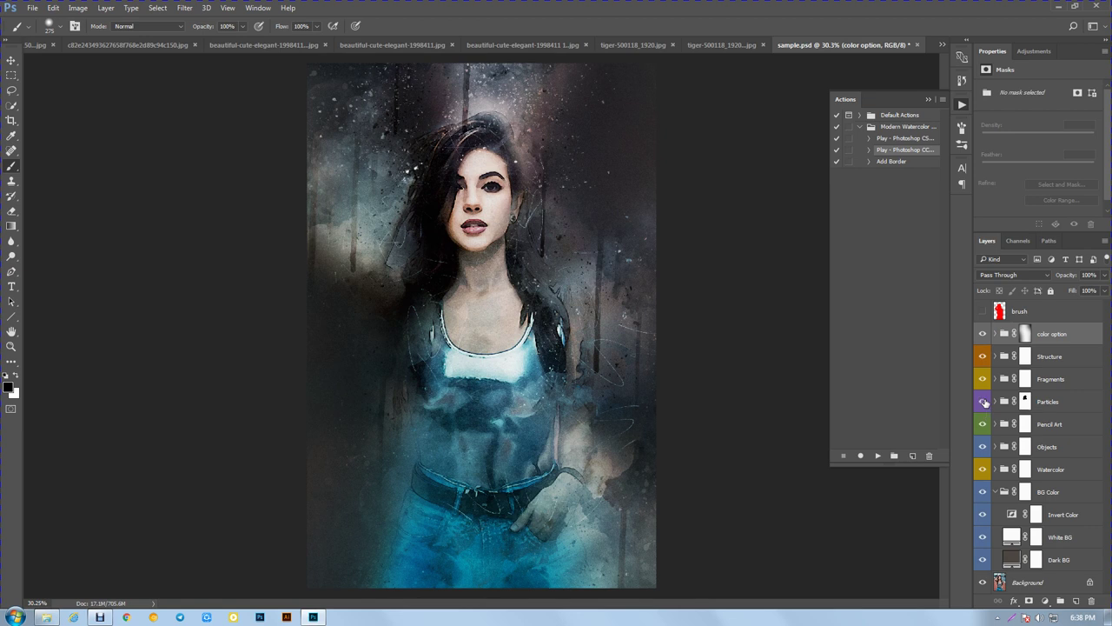
left_click(983, 515)
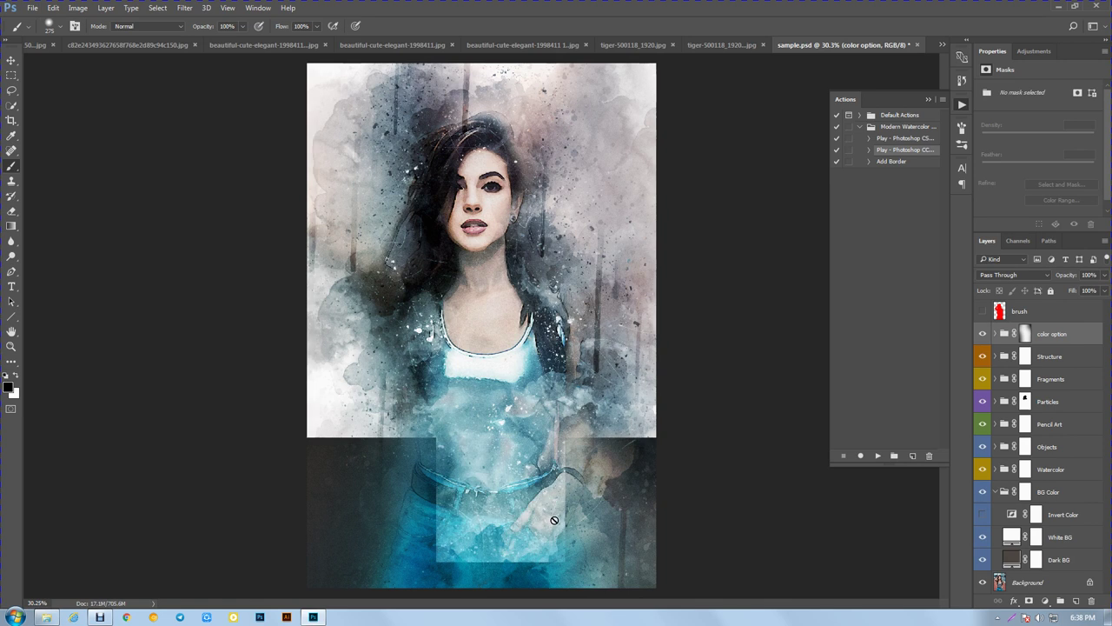
Step: Compare Adjustment 3 on and off, collapse all groups, and select the Move tool
left_click(996, 336)
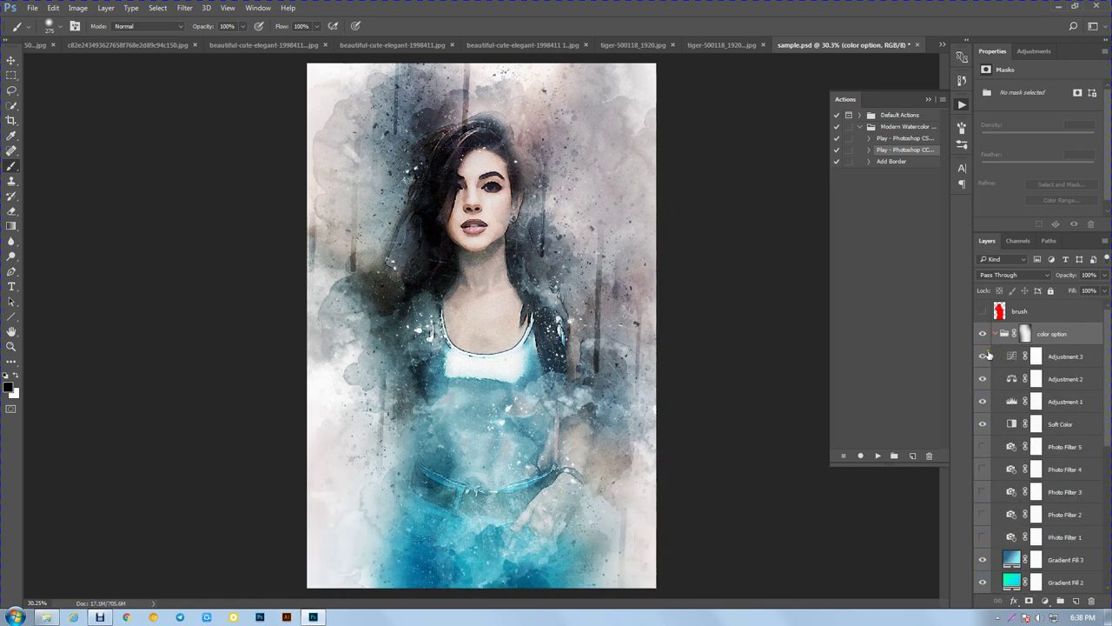
left_click(986, 355)
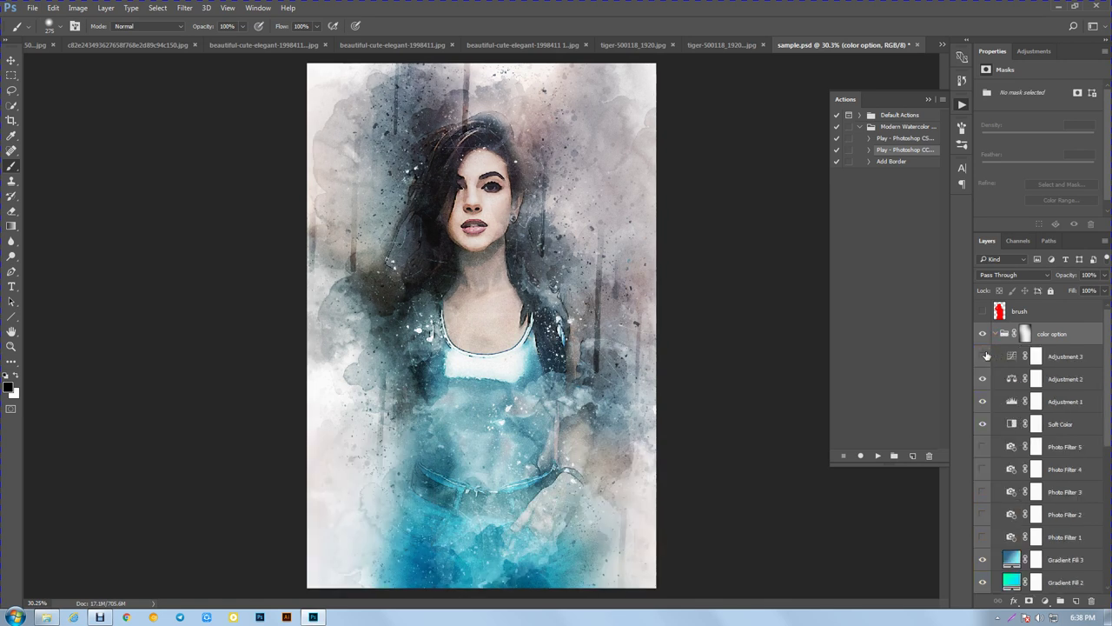
left_click(985, 356)
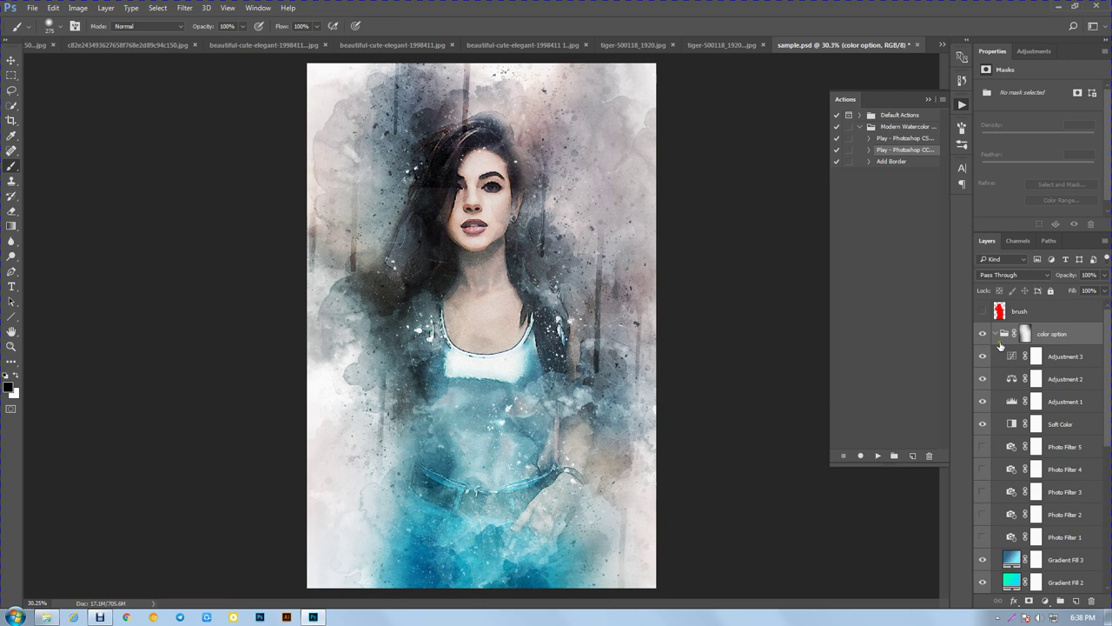
left_click(996, 335)
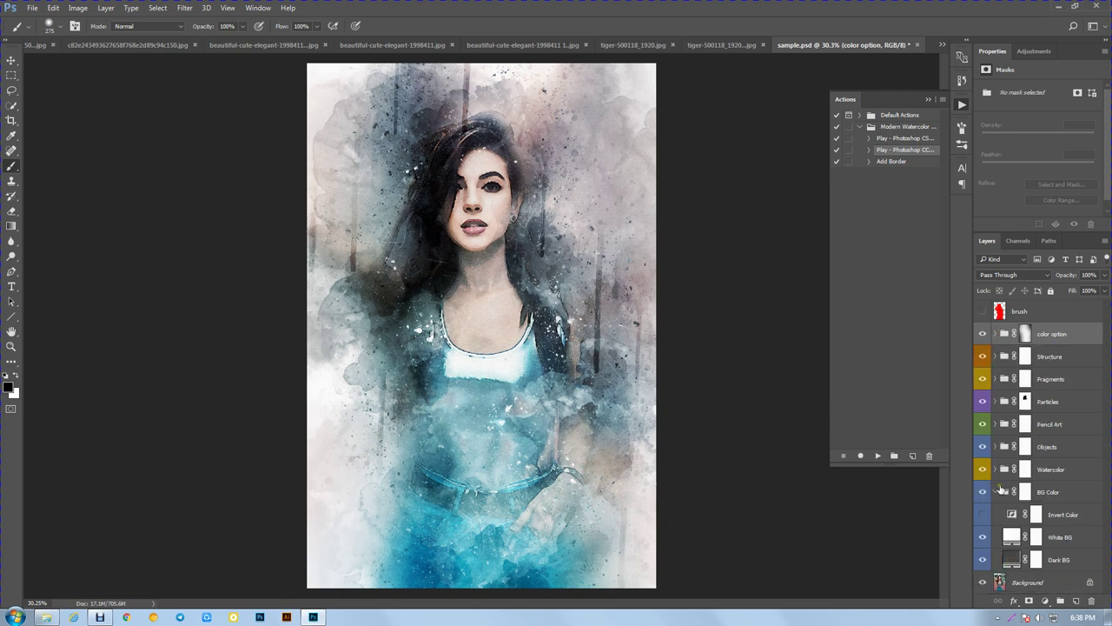
left_click(998, 491)
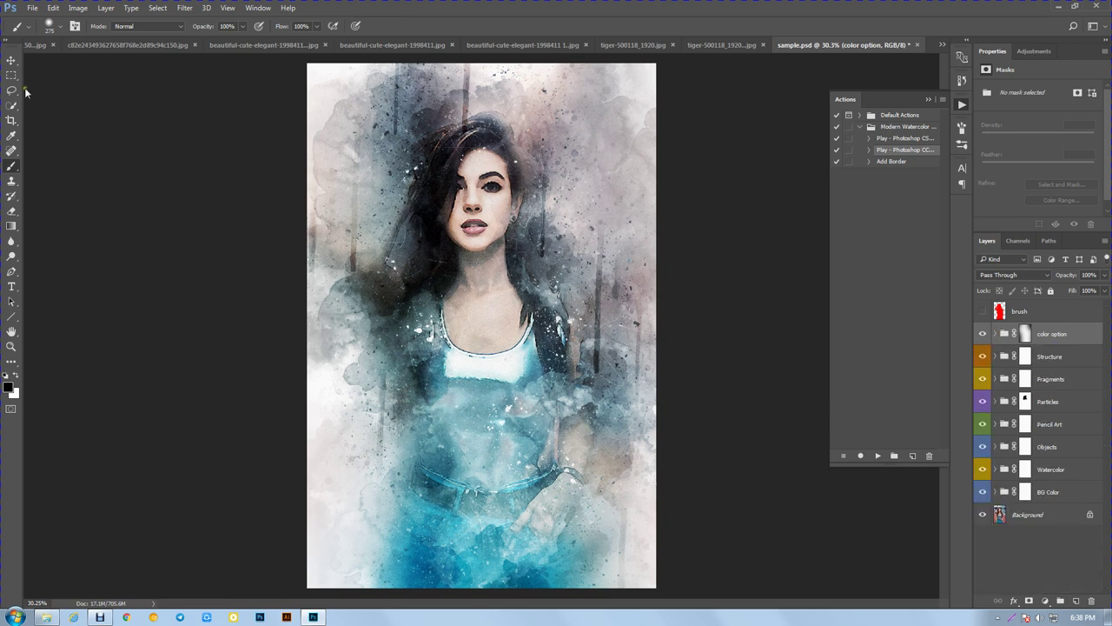
left_click(11, 60)
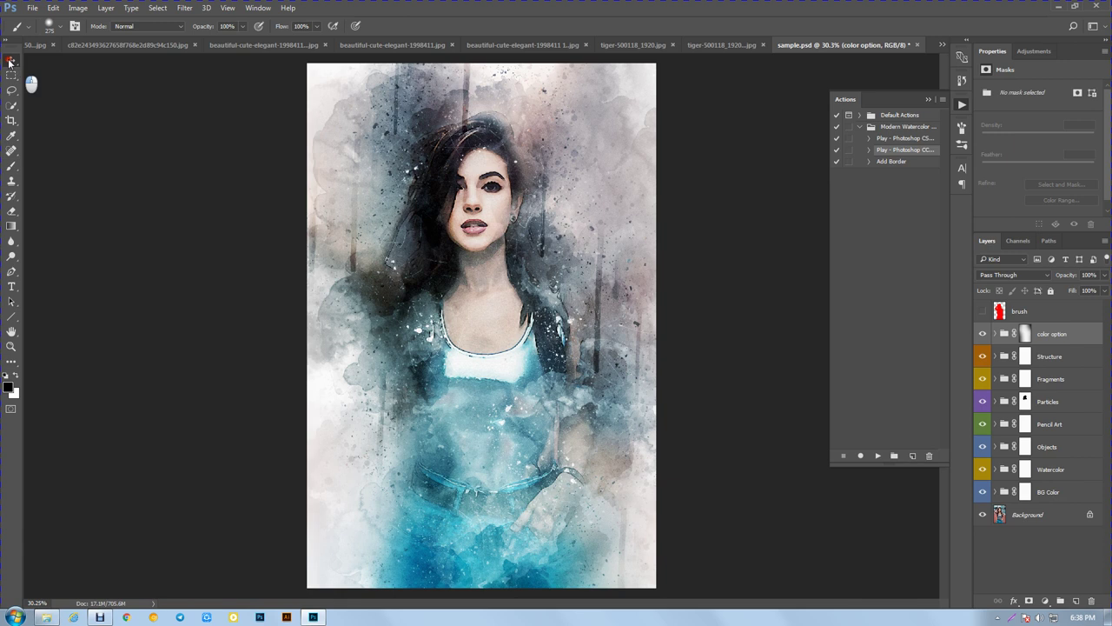
left_click(998, 616)
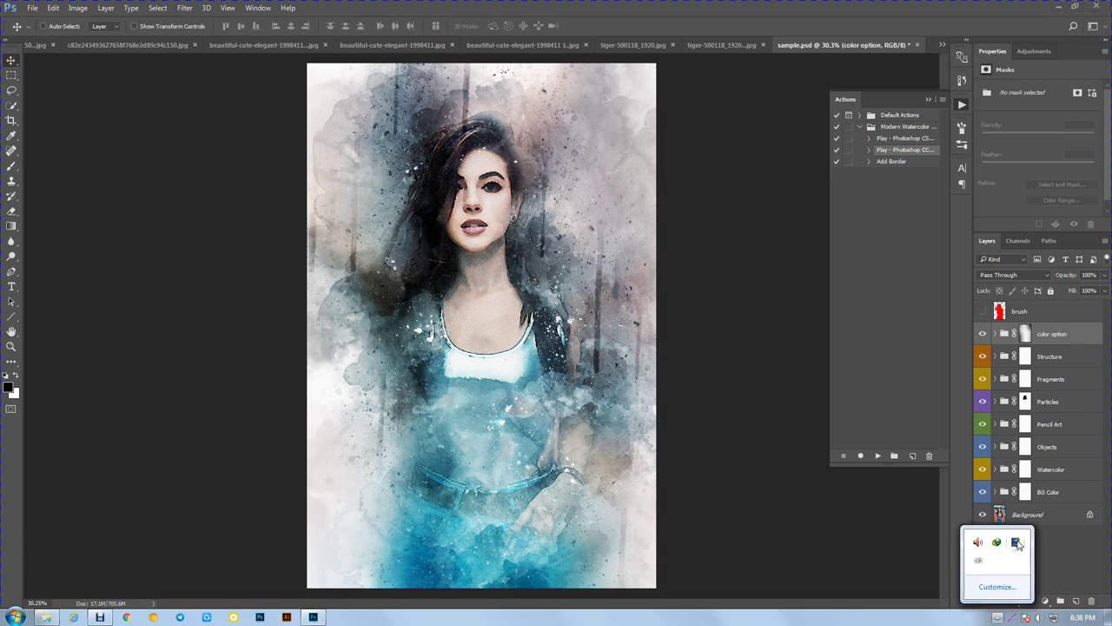